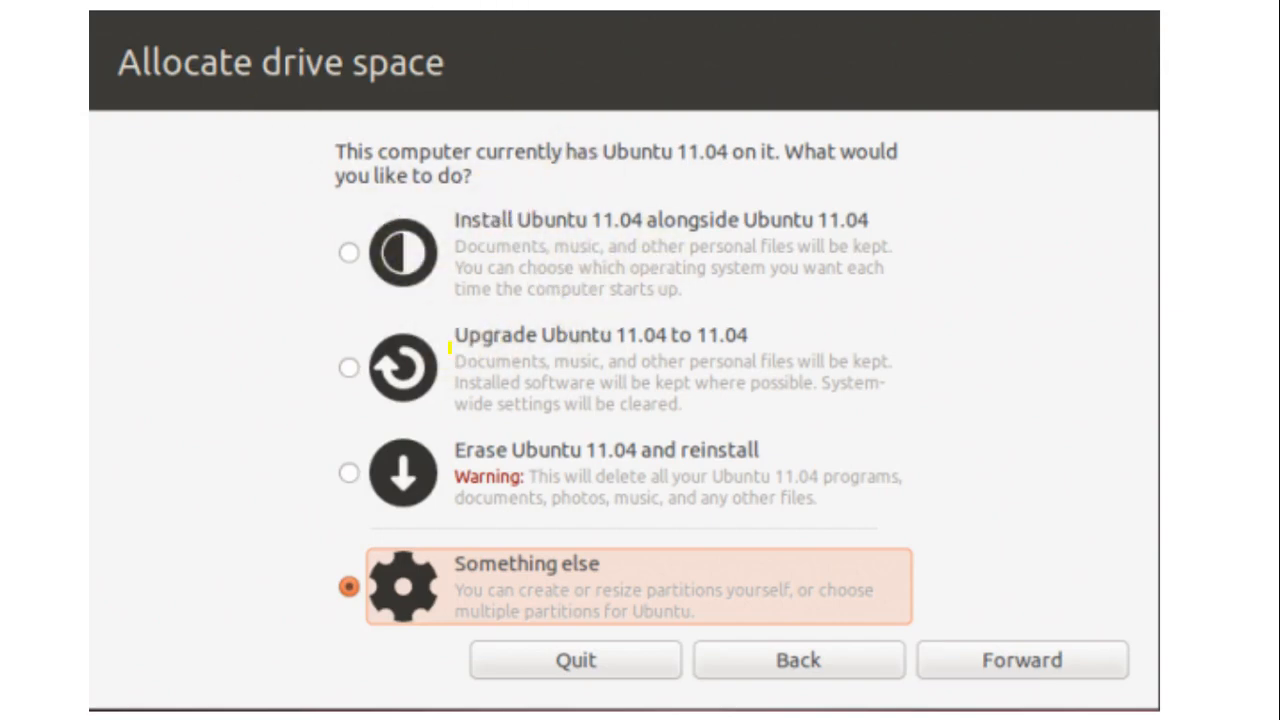
- Circle the "Upgrade Ubuntu 11.04 to 11.04" option on the slide with the yellow highlighter
mouse_move(450, 347)
left_mouse_down()
mouse_move(705, 365)
mouse_move(651, 287)
mouse_move(428, 335)
mouse_move(459, 344)
left_mouse_up()
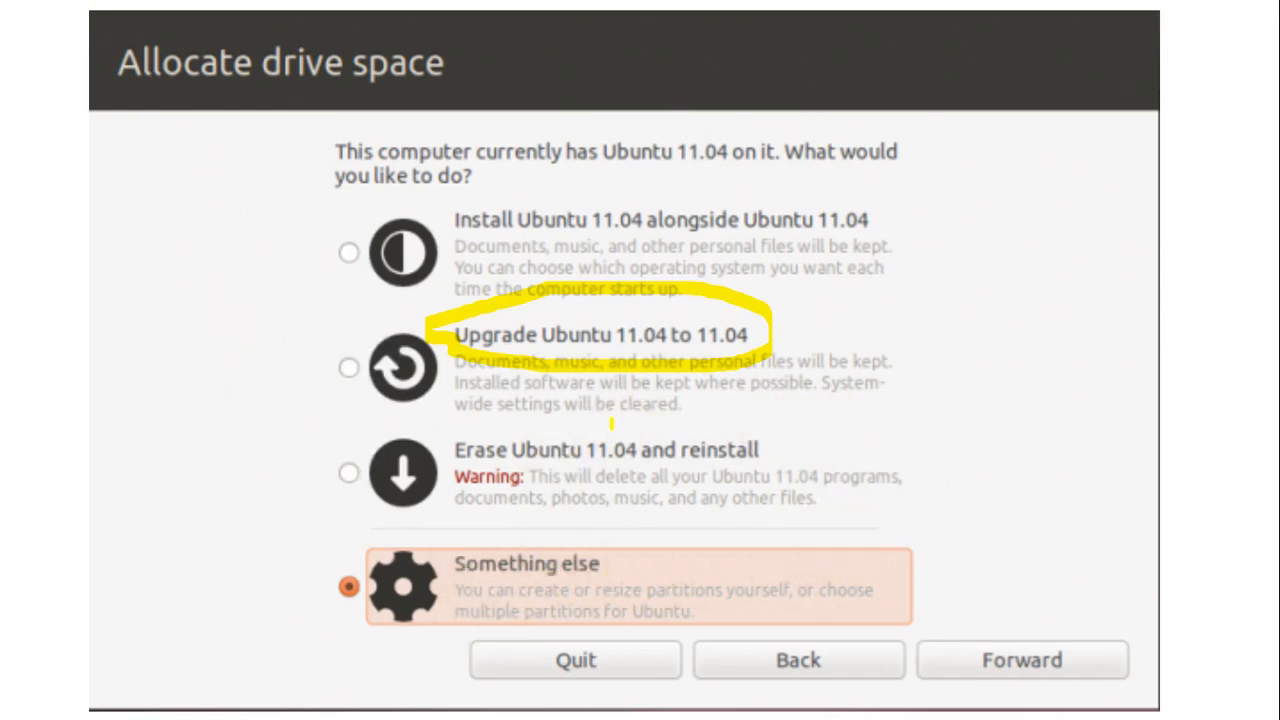
- Switch to VMware Workstation and configure a new typical virtual machine with a blank hard disk and Linux Ubuntu as guest system
key("super")
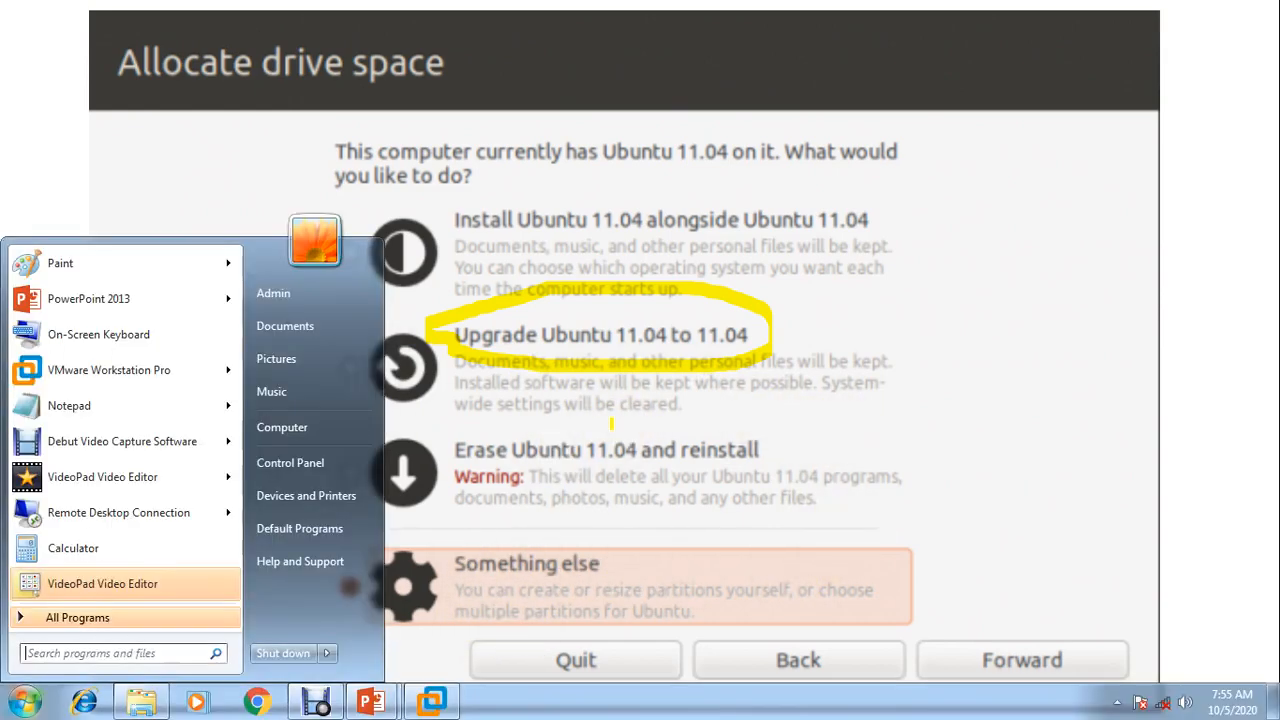
left_click(430, 700)
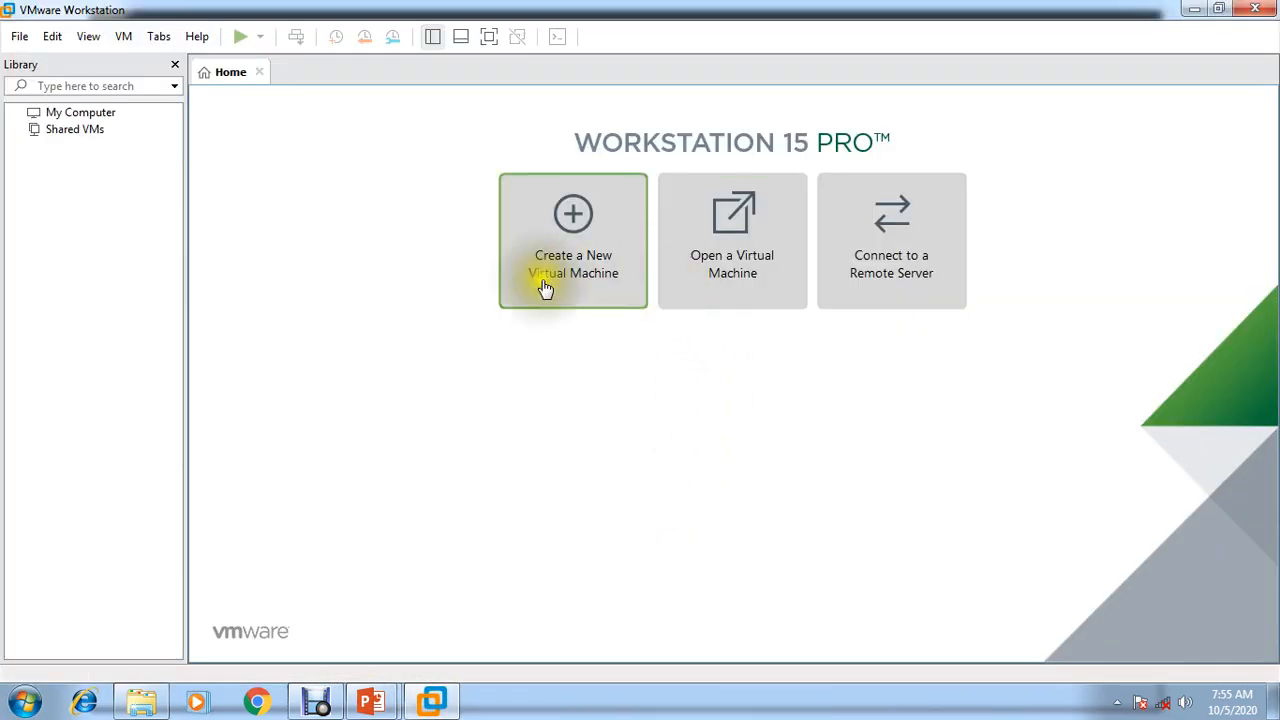
left_click(575, 280)
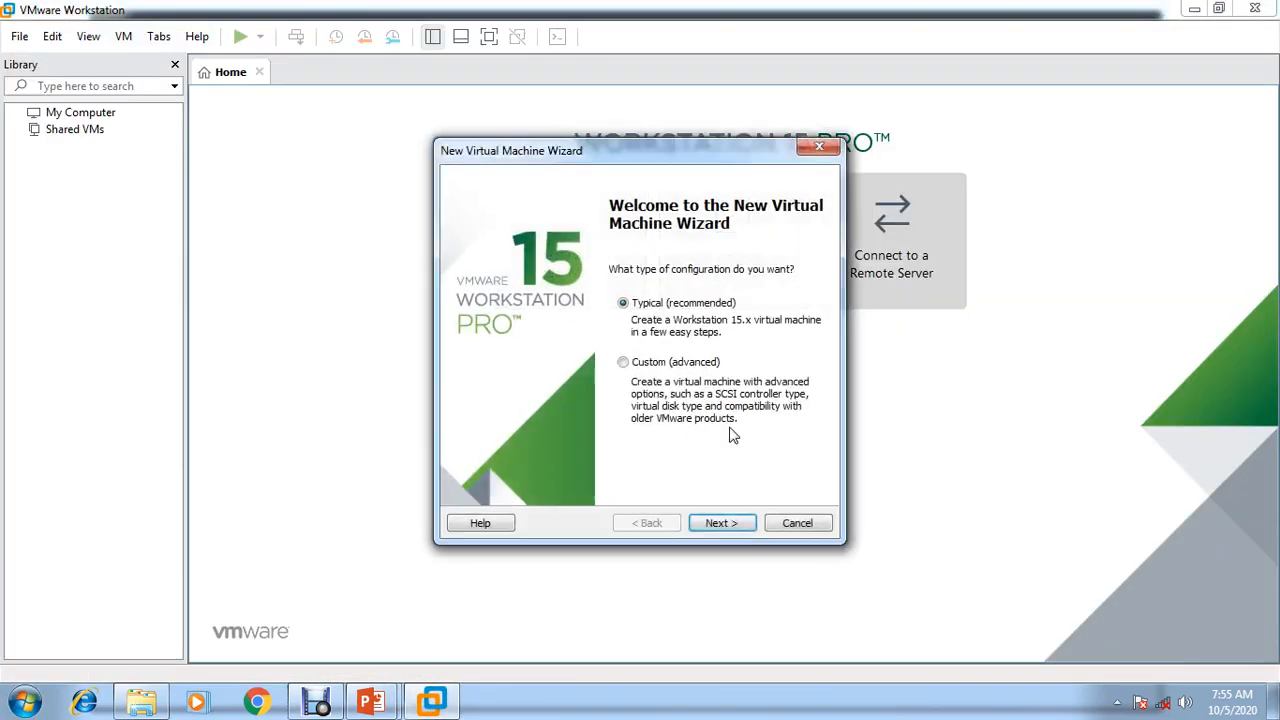
left_click(717, 520)
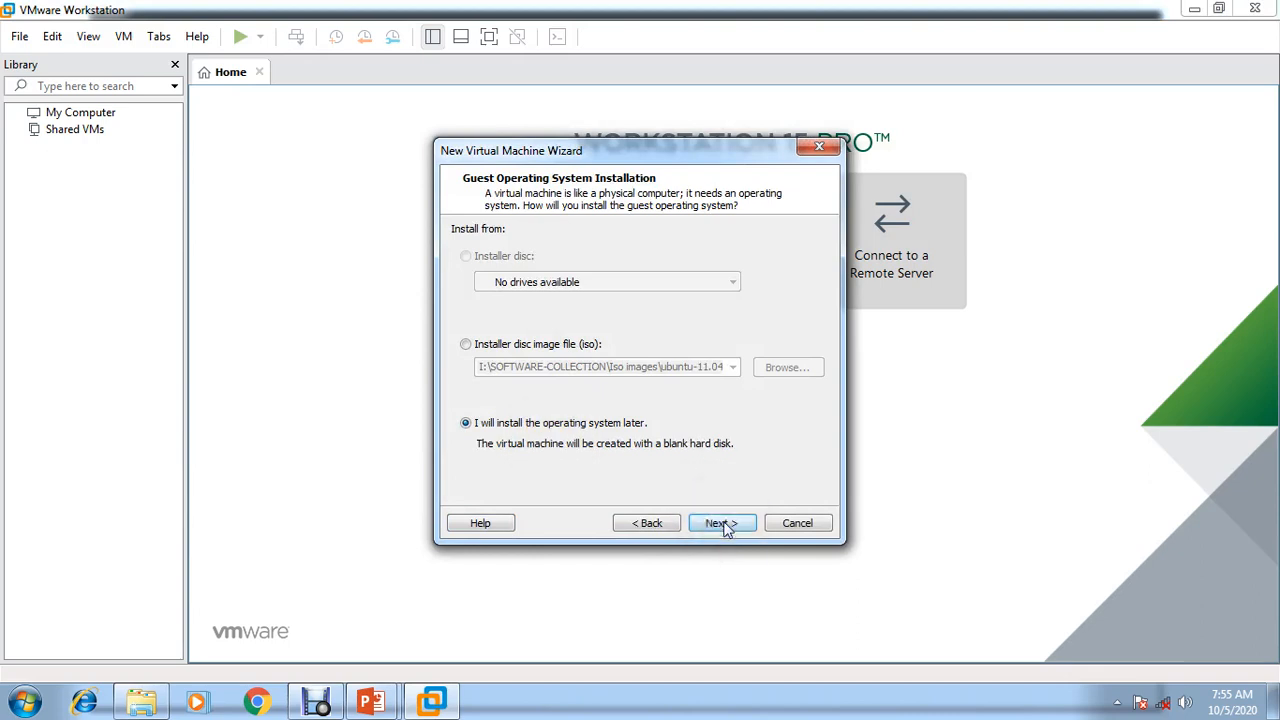
left_click(727, 527)
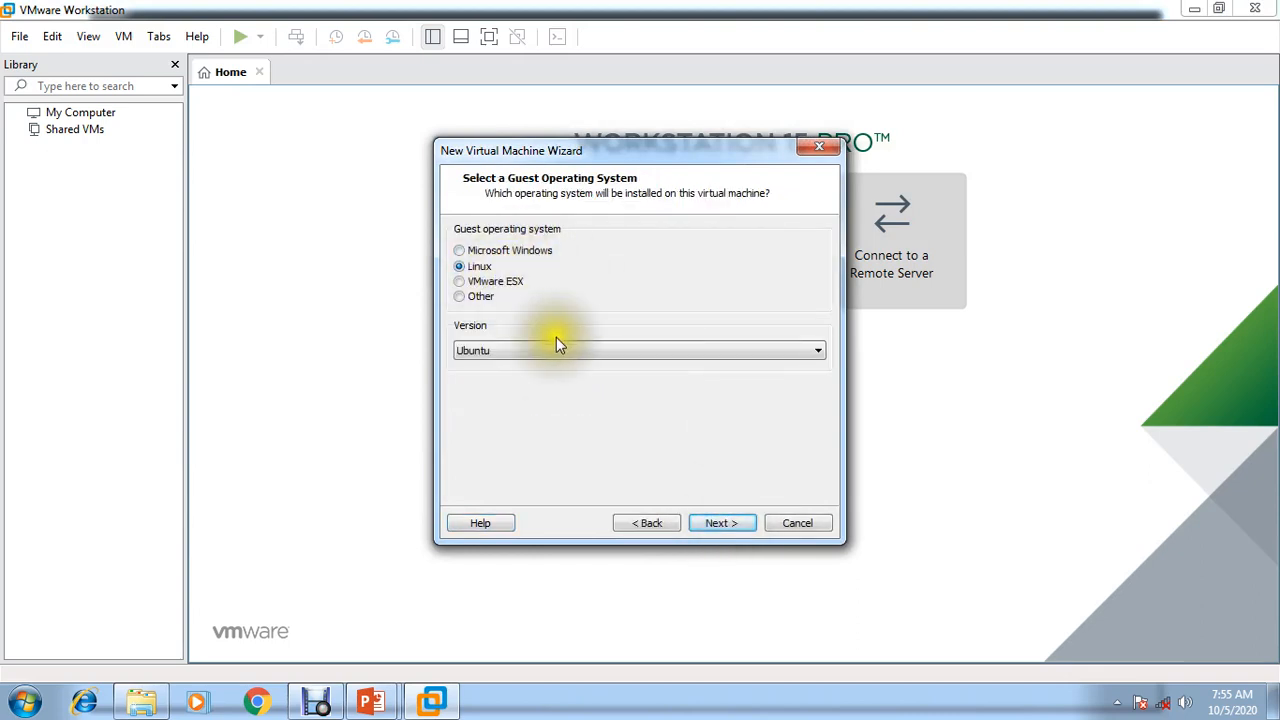
left_click(735, 526)
- Set the virtual machine's location to H:\New folder and try to continue with the name Ubuntu
left_click(806, 309)
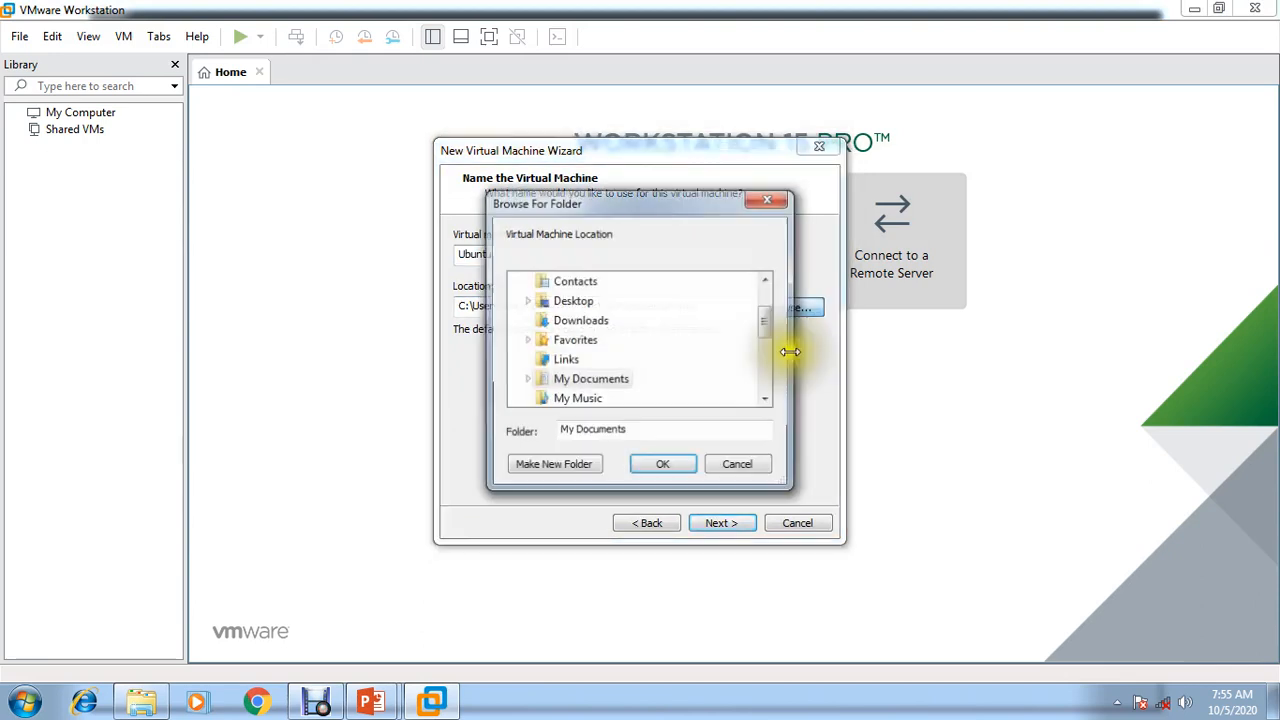
left_click_drag(761, 324, 761, 386)
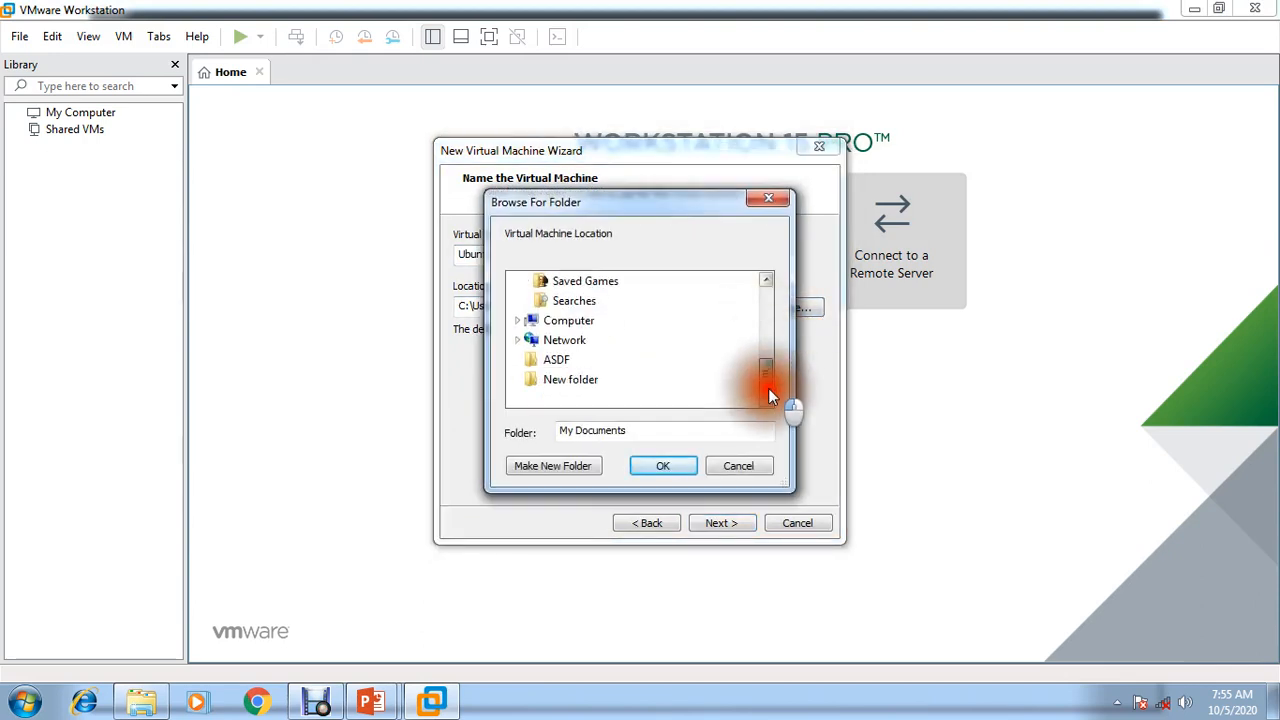
left_click(521, 321)
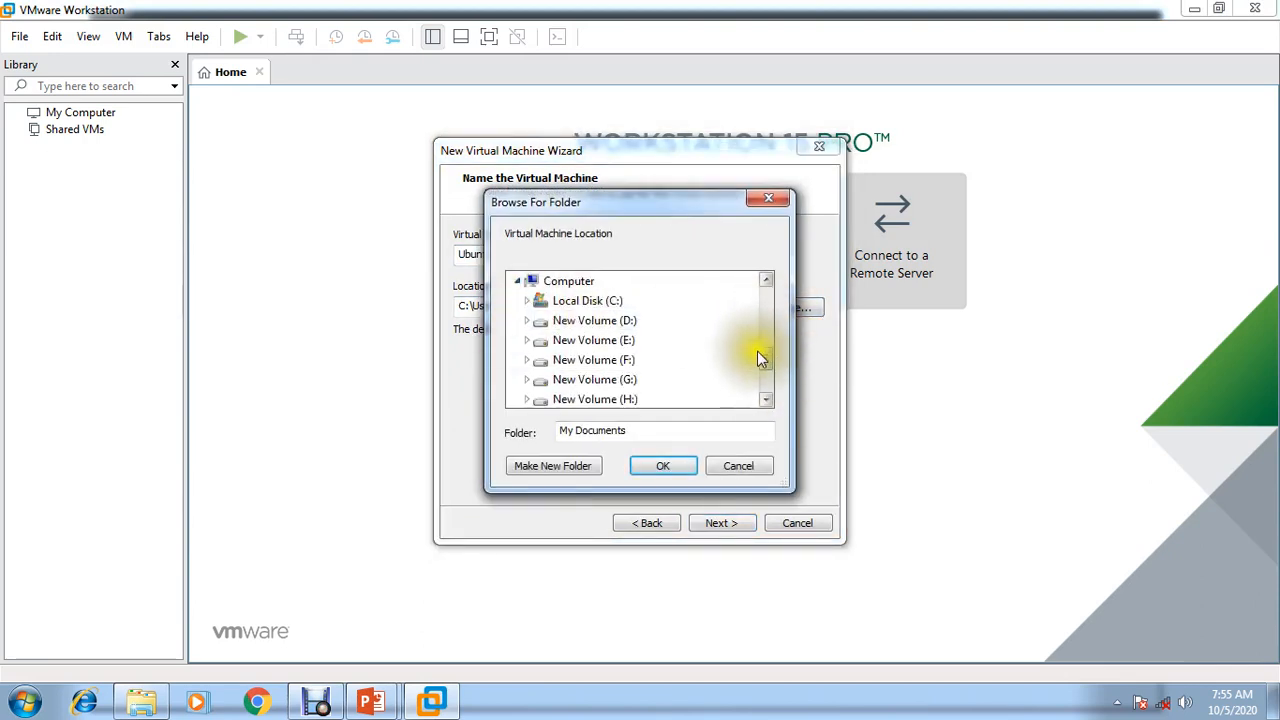
left_click_drag(762, 352, 770, 388)
double_click(535, 321)
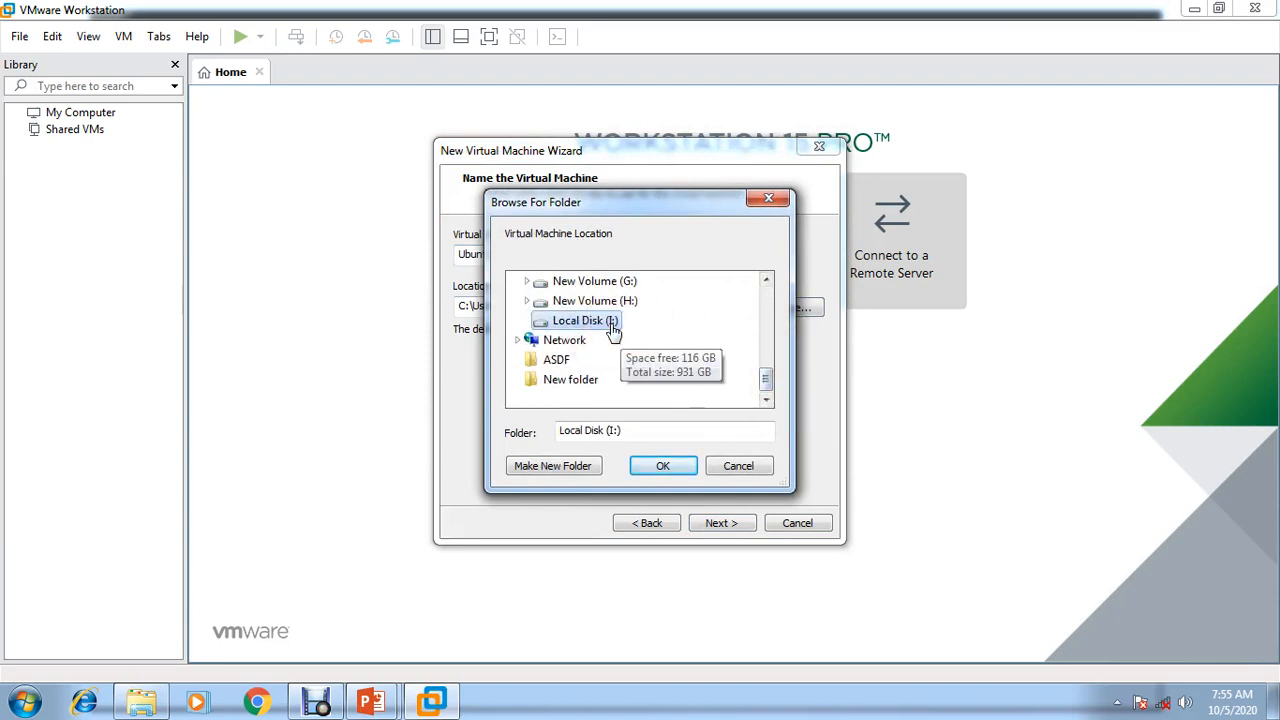
left_click(625, 361)
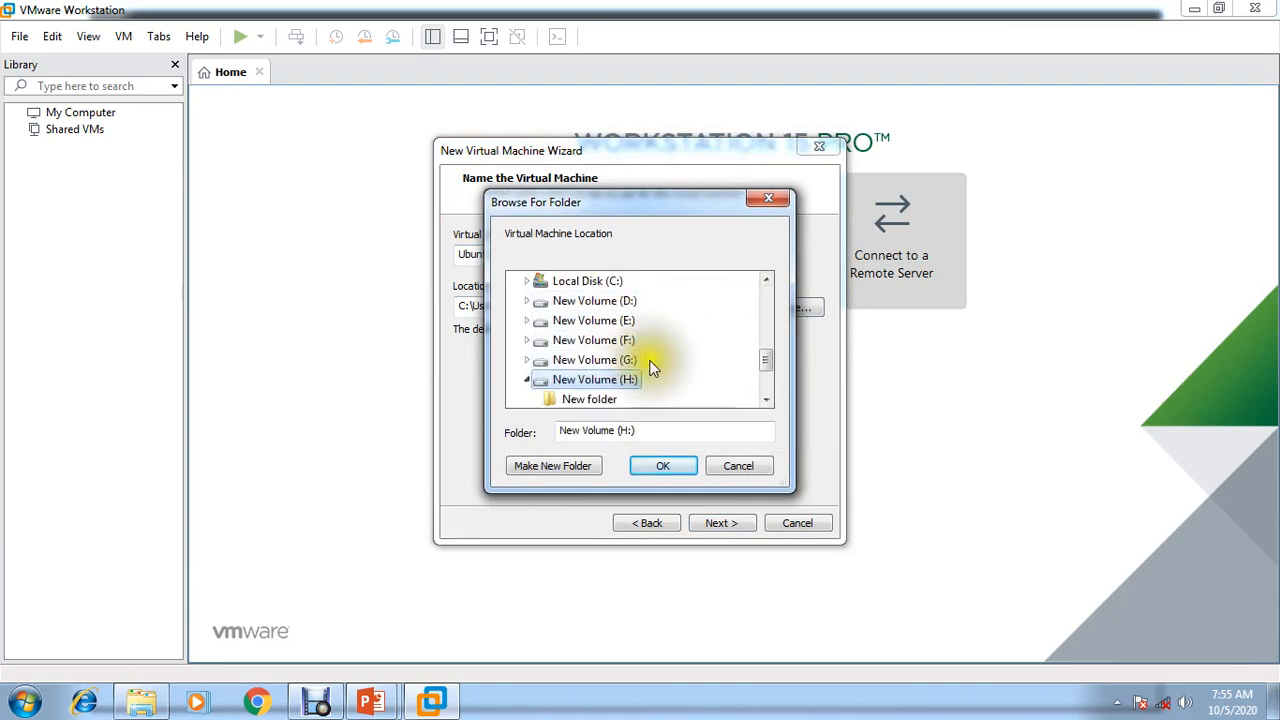
left_click(603, 402)
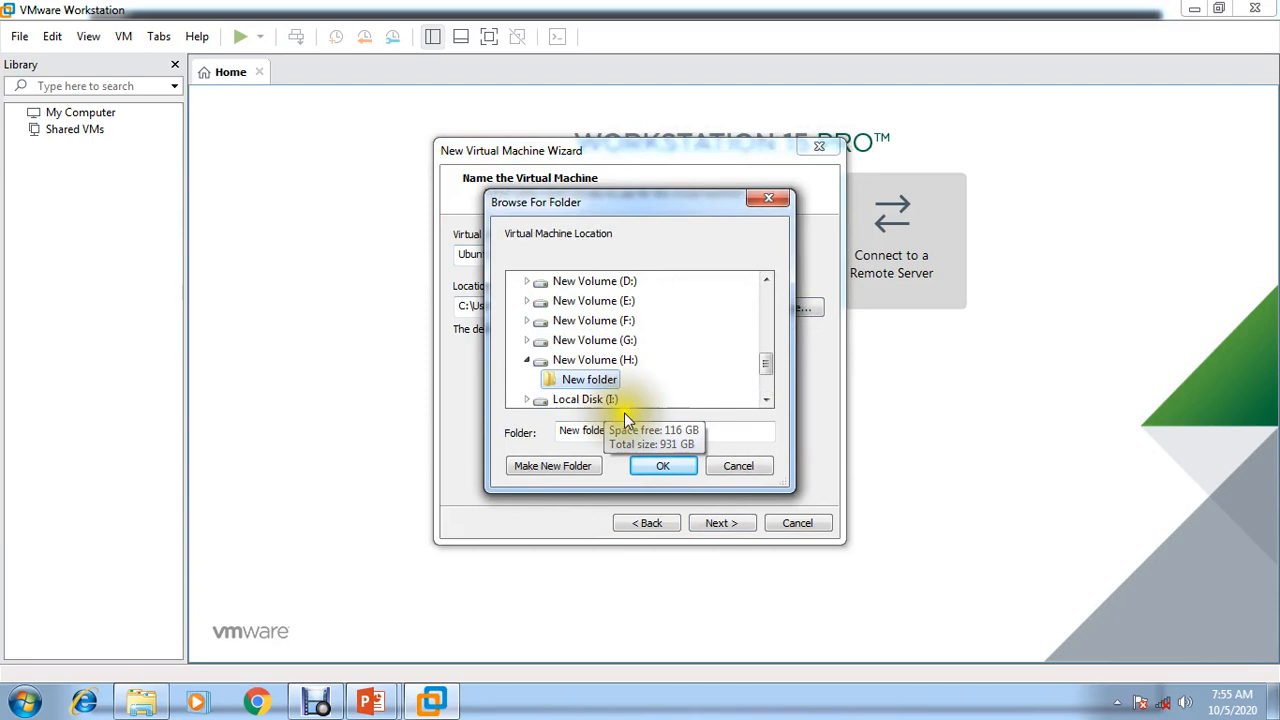
left_click(773, 383)
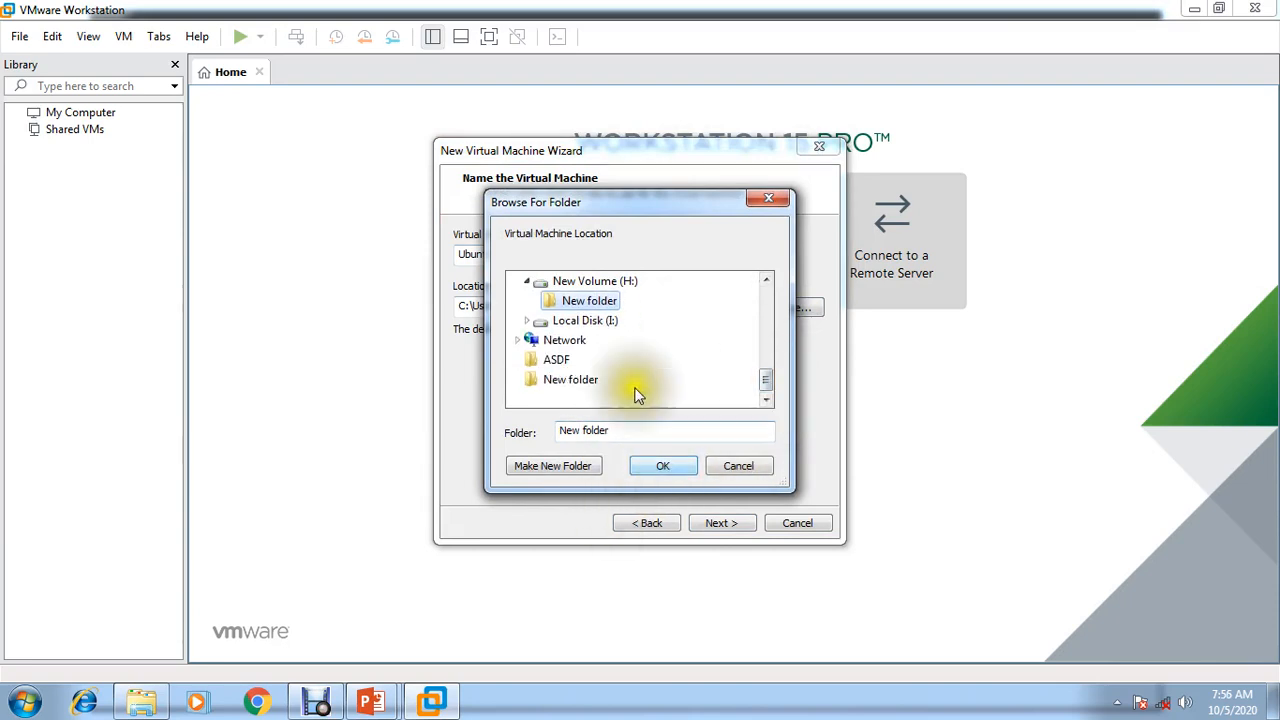
left_click(563, 298)
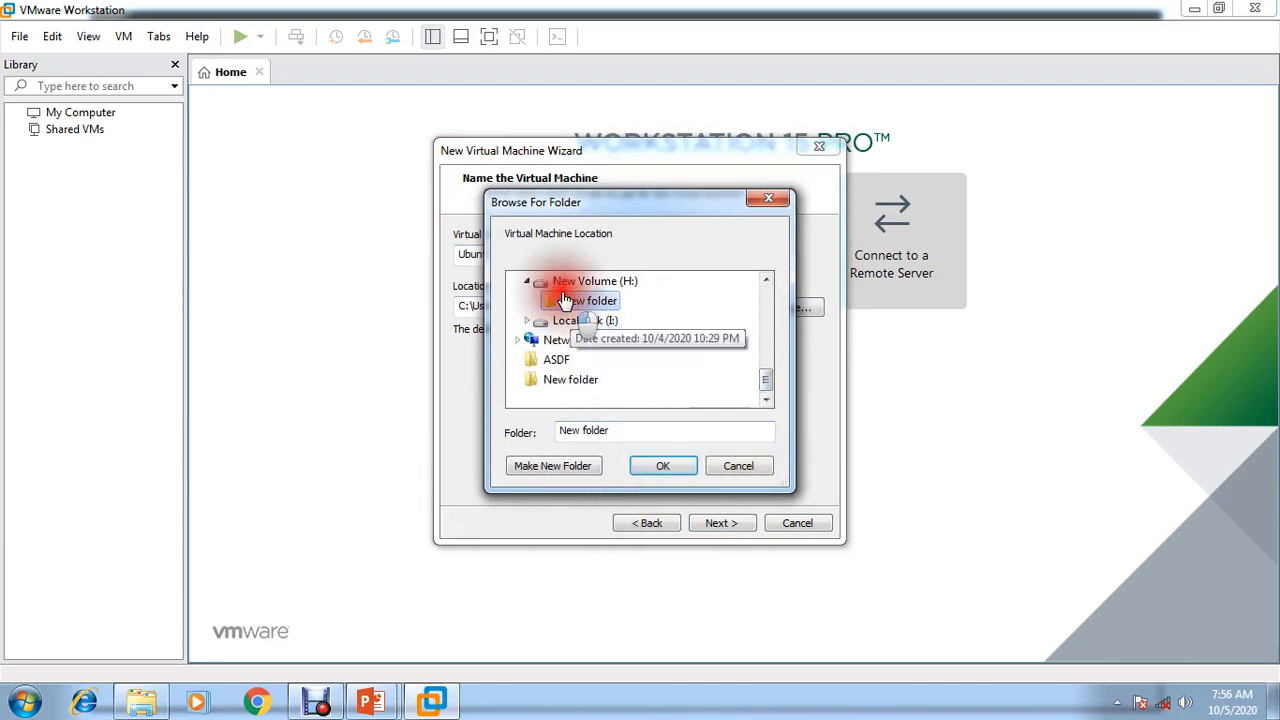
left_click(660, 467)
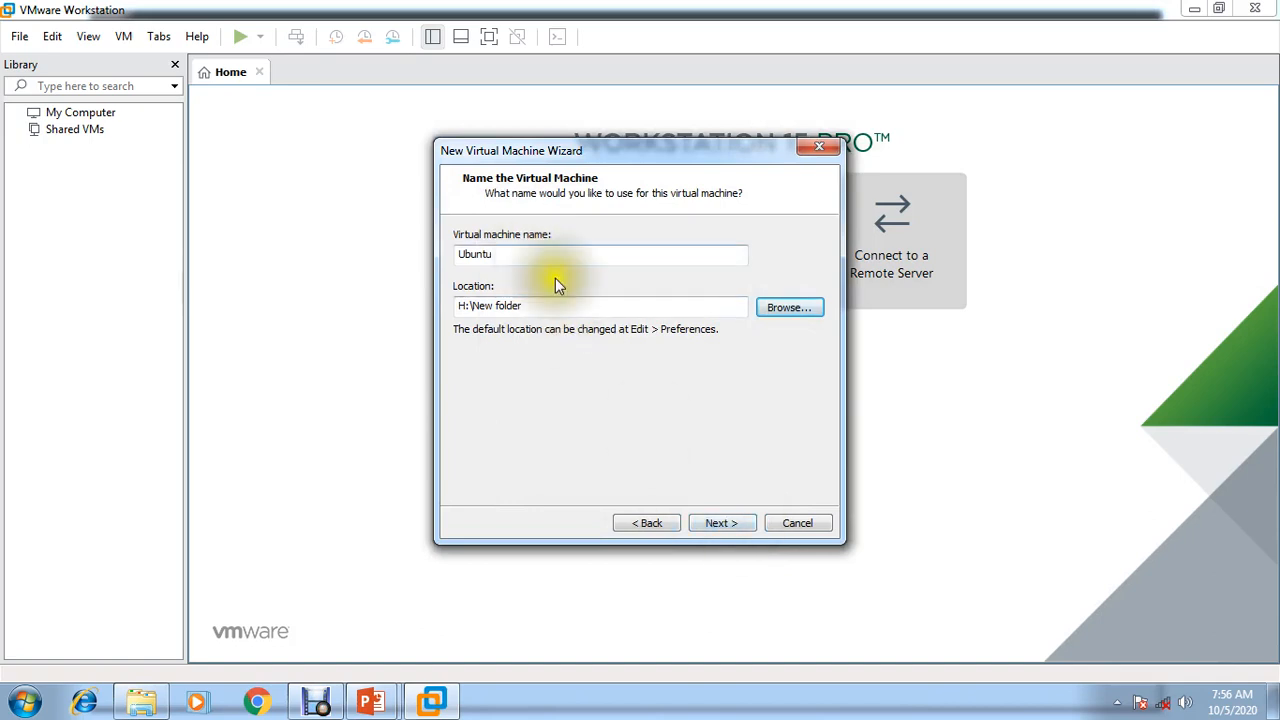
left_click(711, 528)
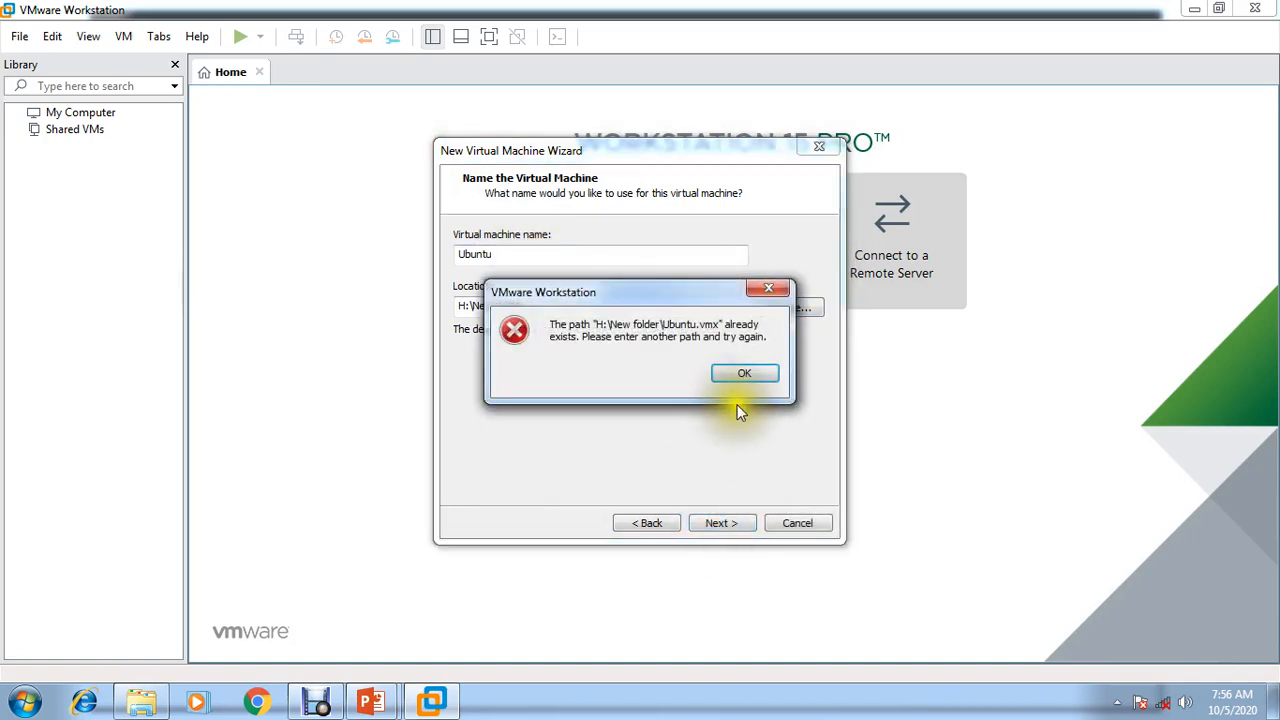
left_click(742, 375)
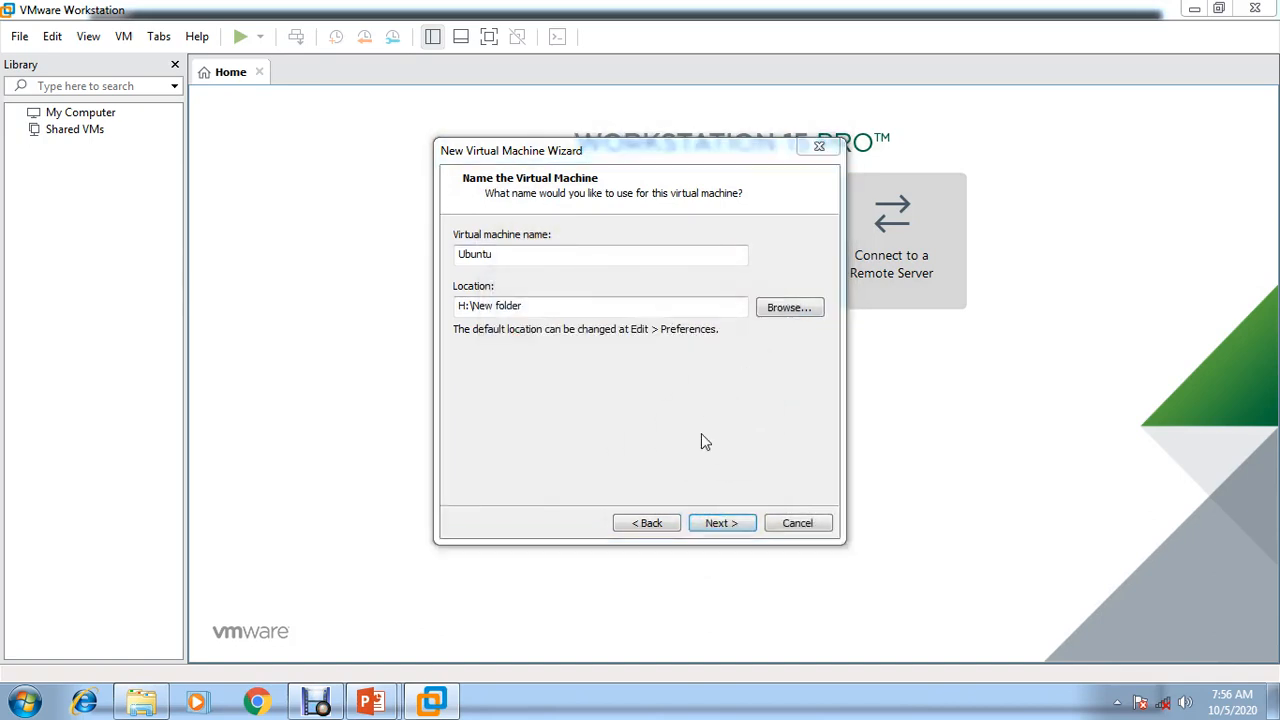
- Permanently delete all the old virtual machine files in H:\New folder and return to the wizard
key("super+e")
double_click(818, 355)
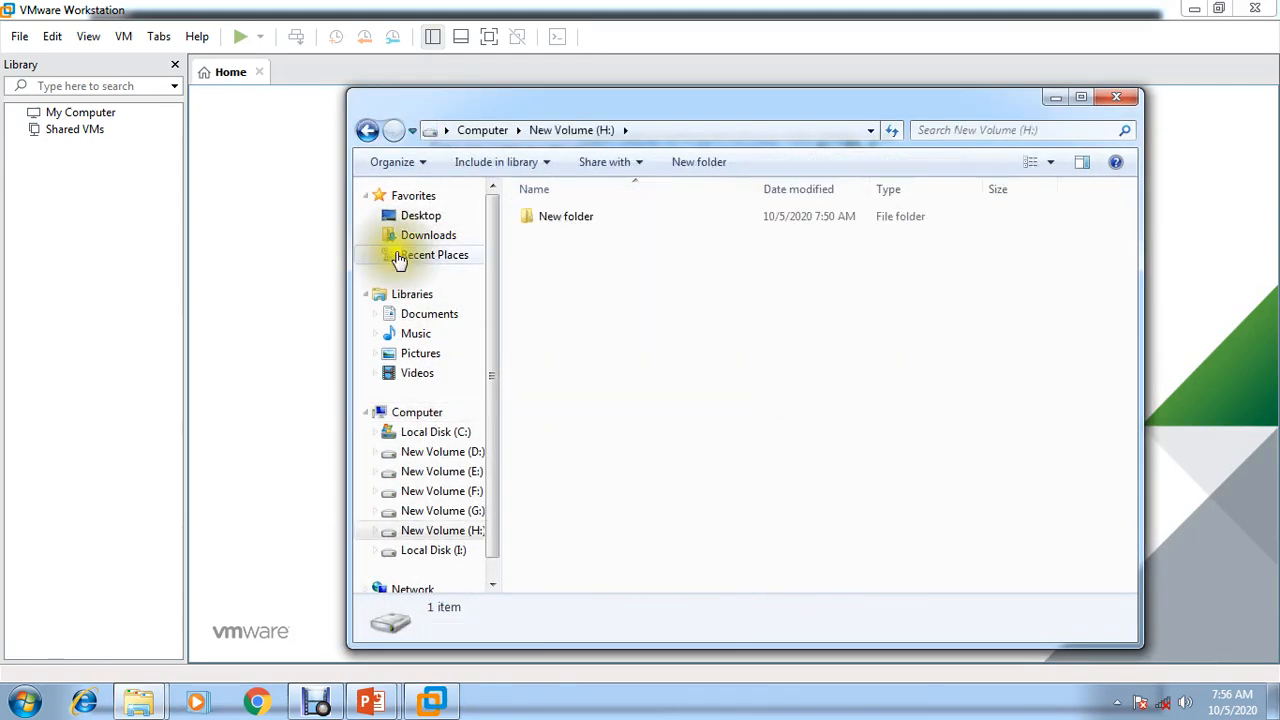
double_click(534, 215)
left_click(531, 279)
key("ctrl+a")
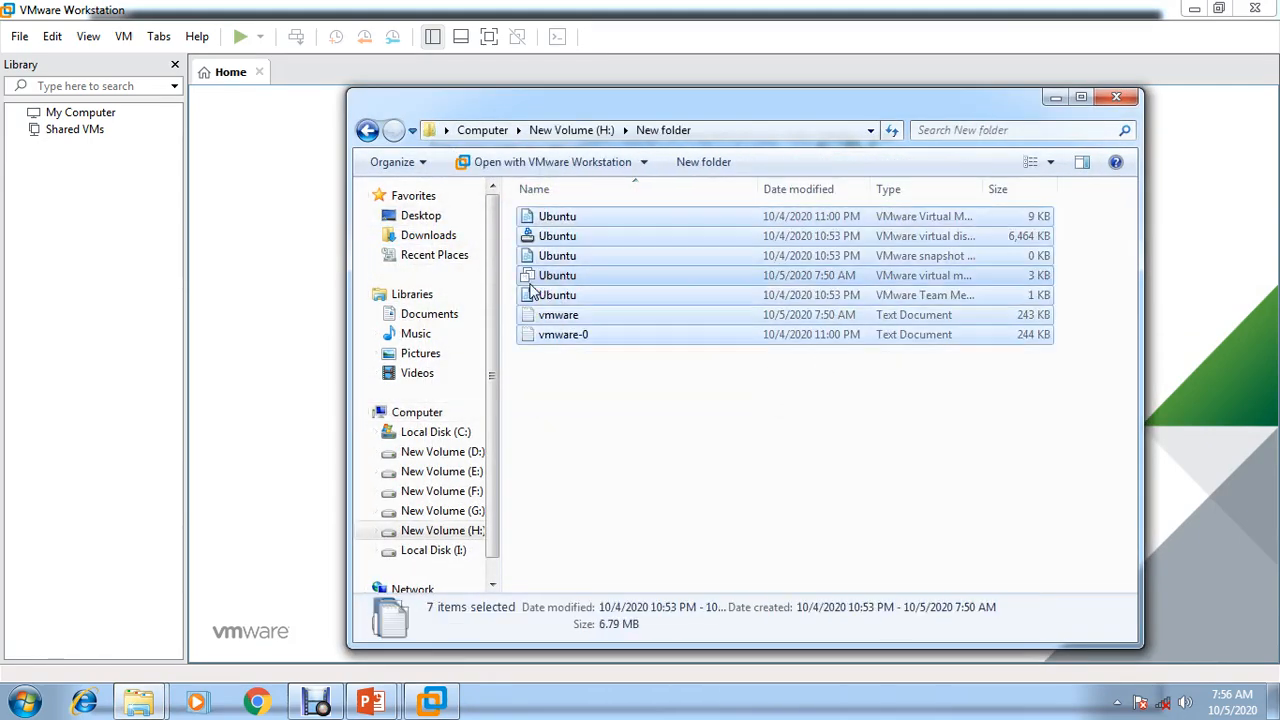
key("shift+Delete")
key("Return")
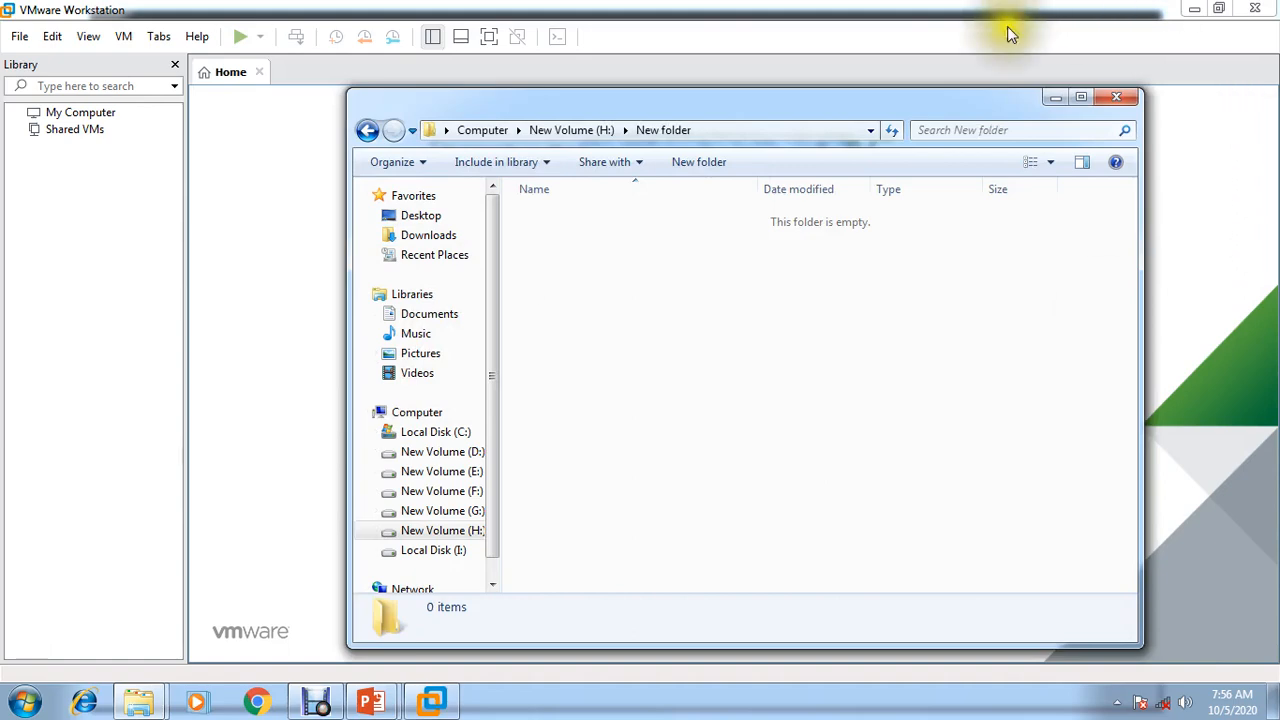
left_click(1050, 96)
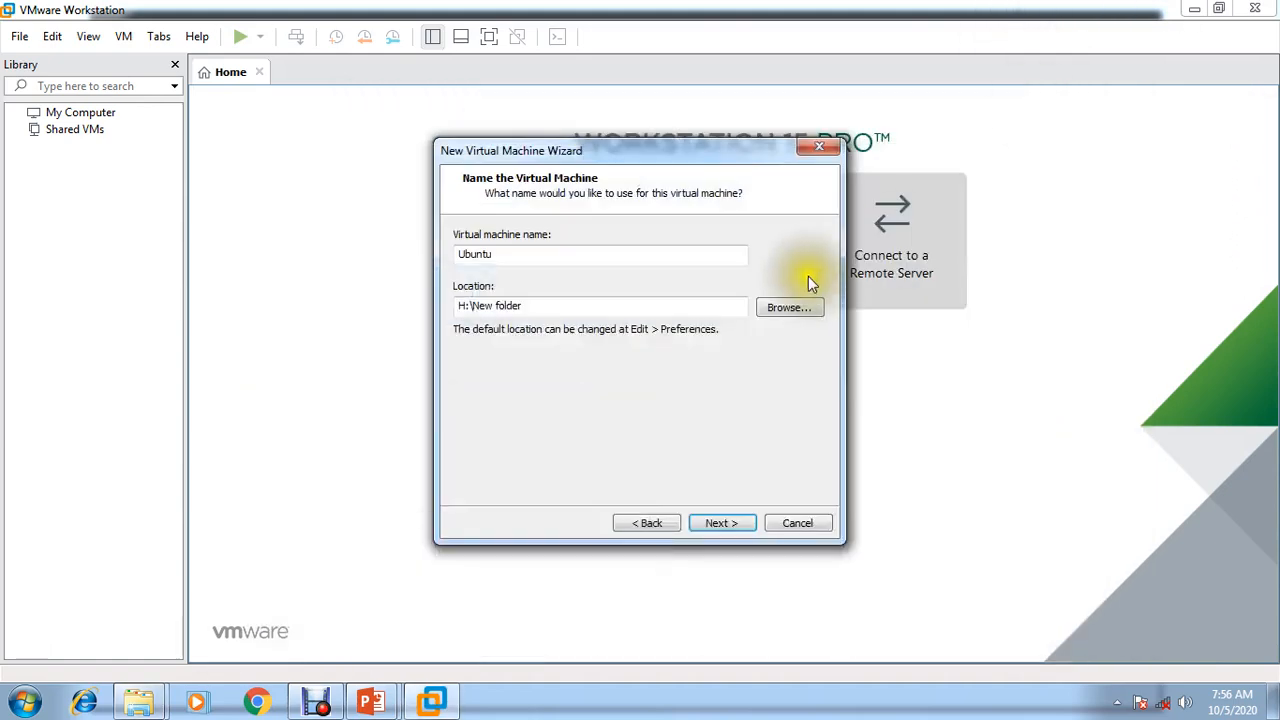
- Accept the name and location, and specify a 50 GB virtual disk stored as a single file
left_click(722, 524)
left_click(479, 348)
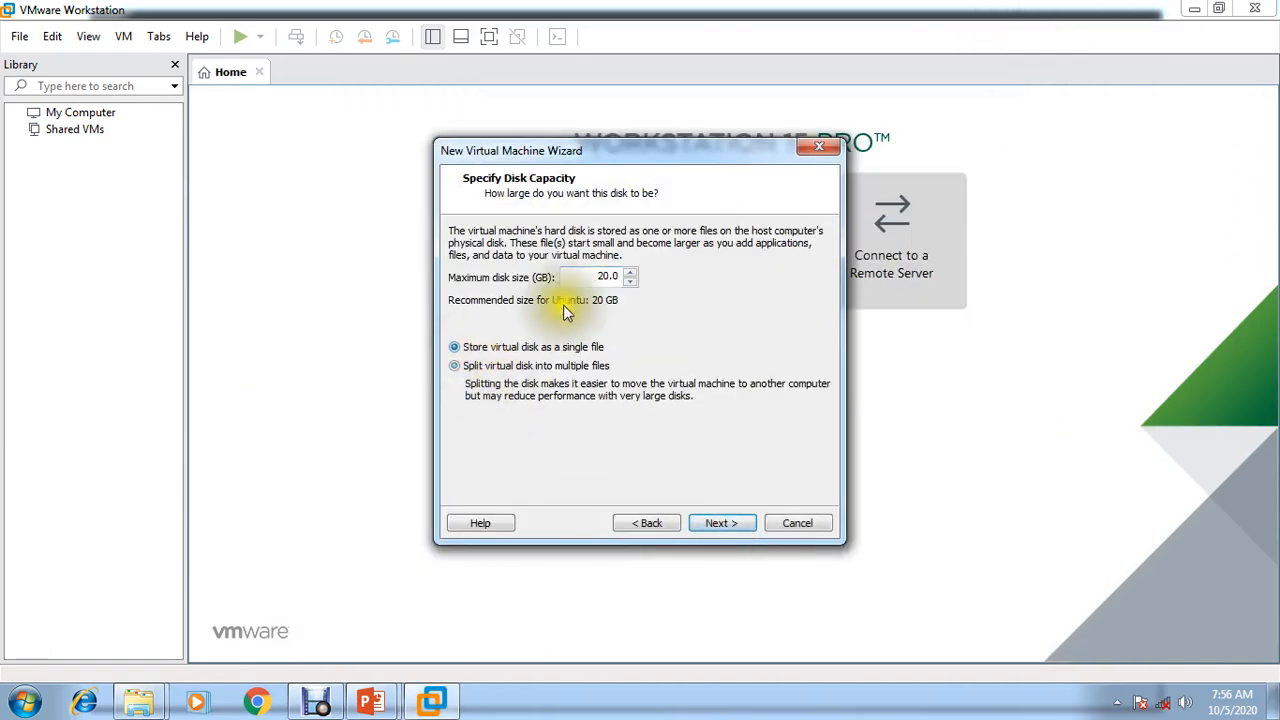
left_click_drag(603, 280, 592, 280)
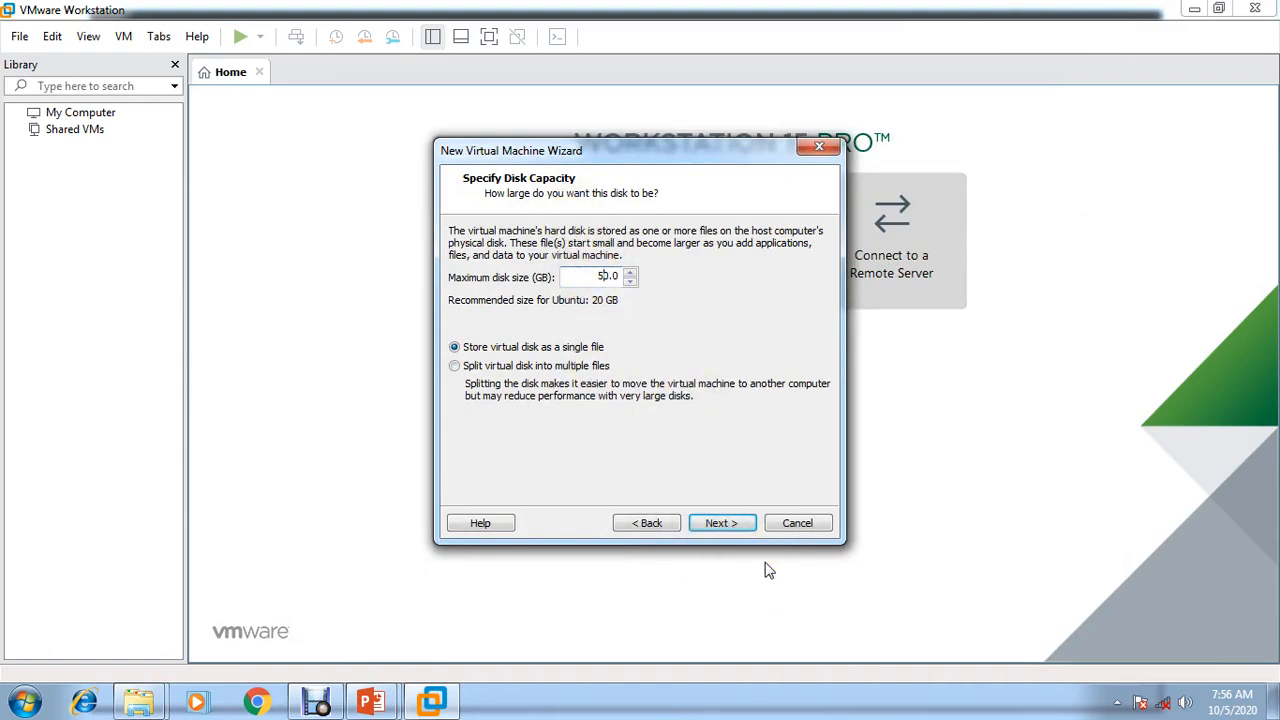
left_click(749, 523)
- Customize the CD/DVD drive to use the ISO image ubuntu-11.04-desktop-i386 from I:\SOFTWARE-COLLECTION\Iso images
left_click(569, 421)
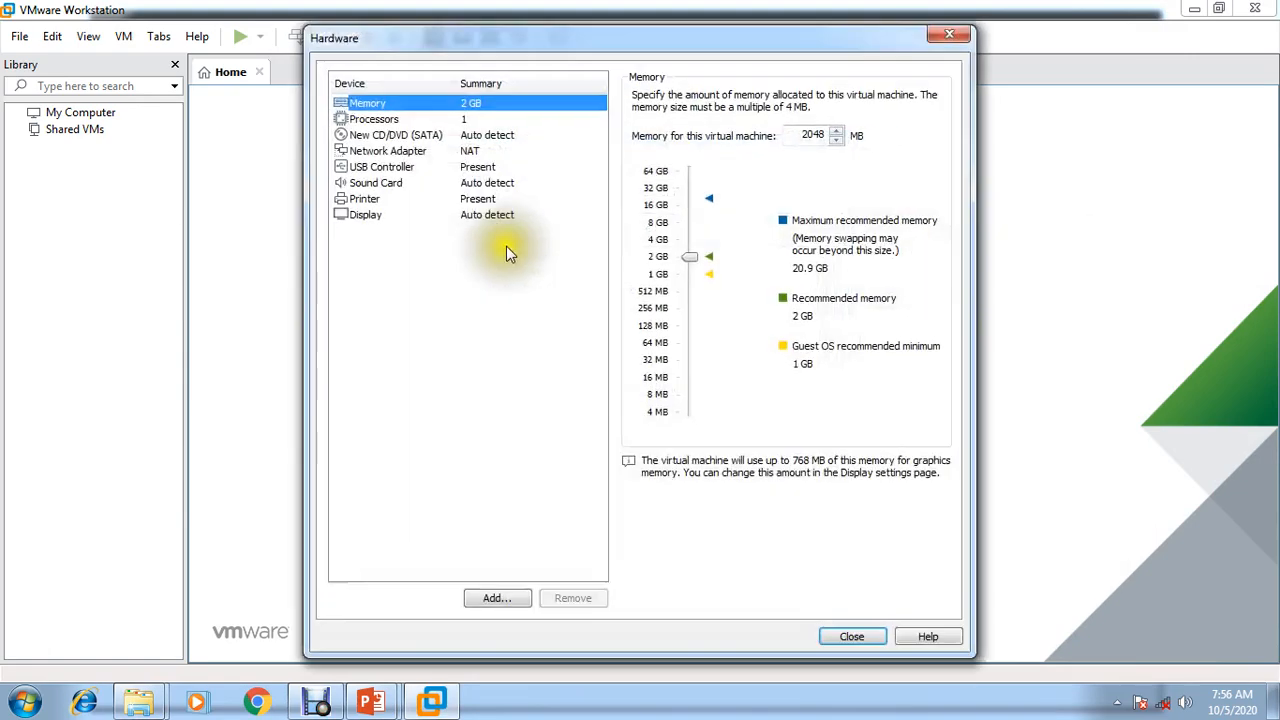
left_click(380, 135)
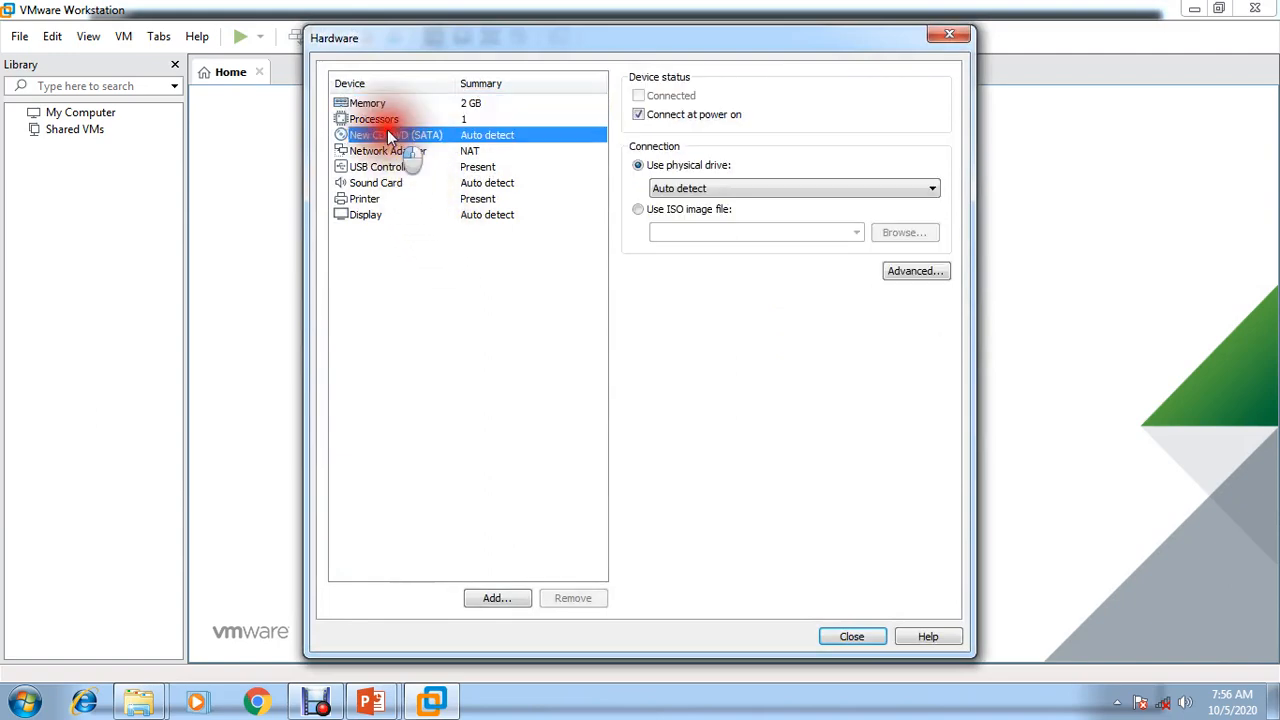
left_click(656, 216)
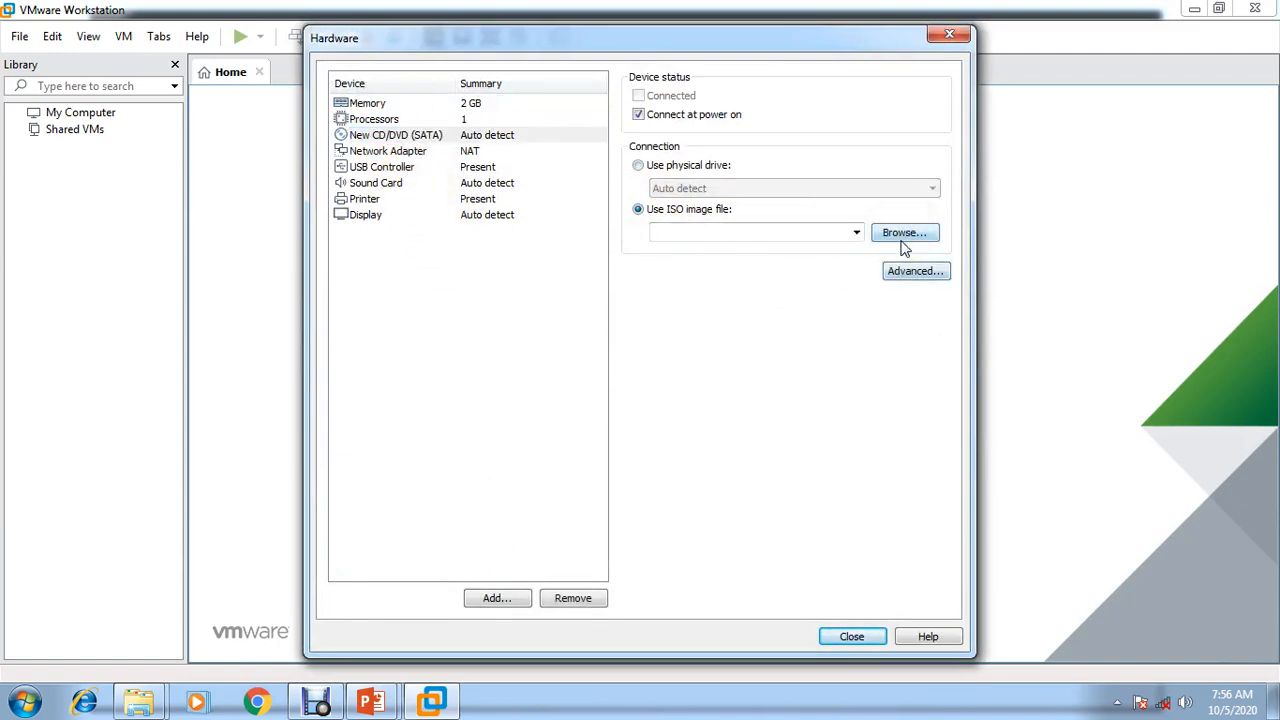
left_click(903, 232)
left_click(395, 388)
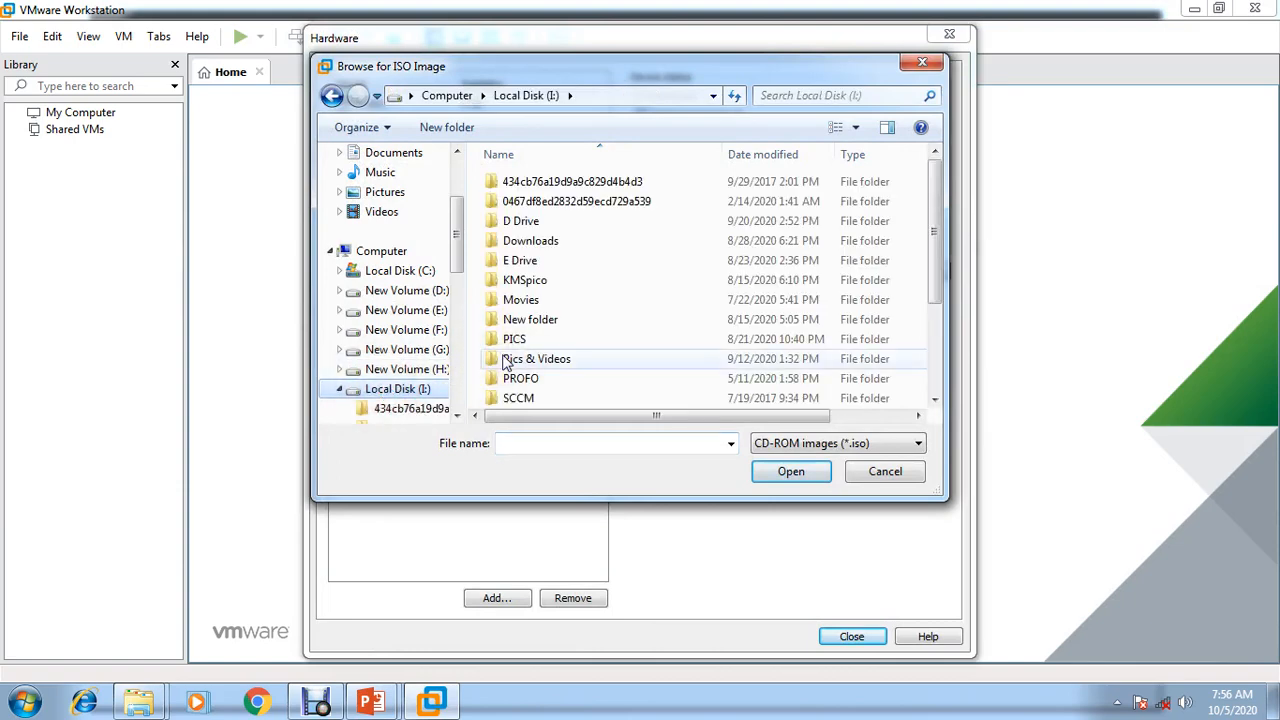
left_click(511, 374)
scroll(520, 390, "down", 2)
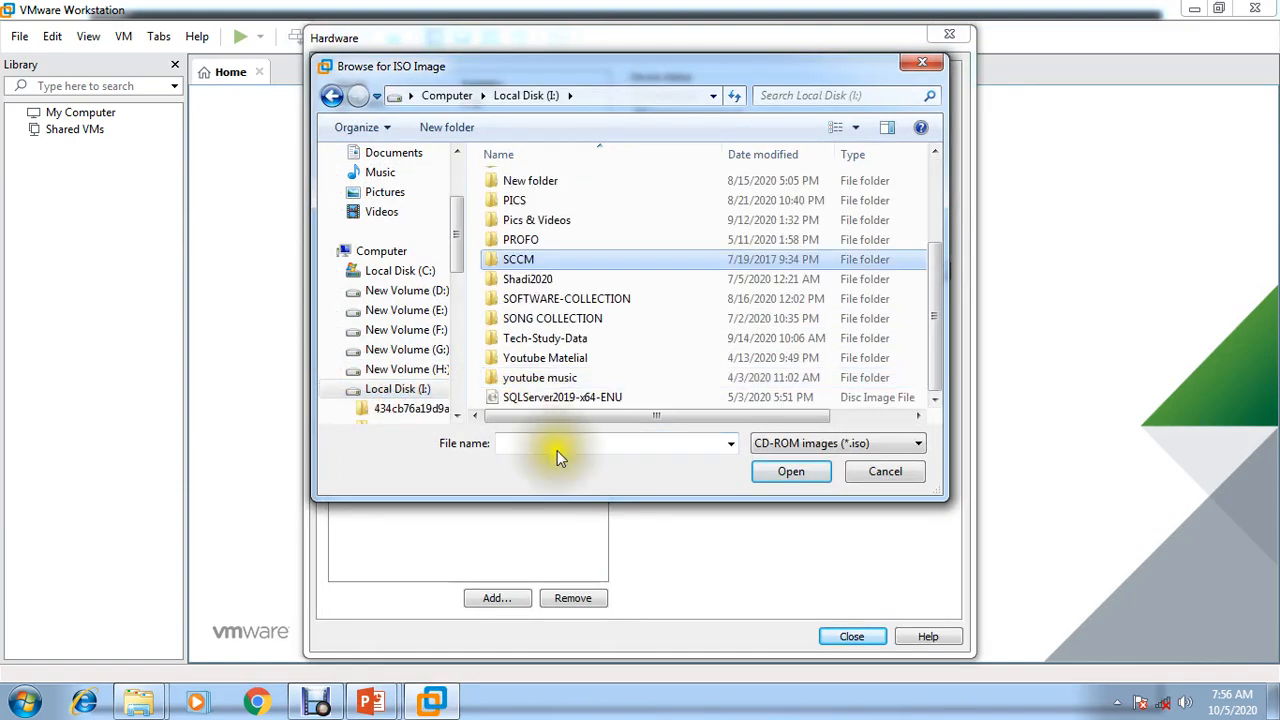
double_click(551, 297)
double_click(529, 378)
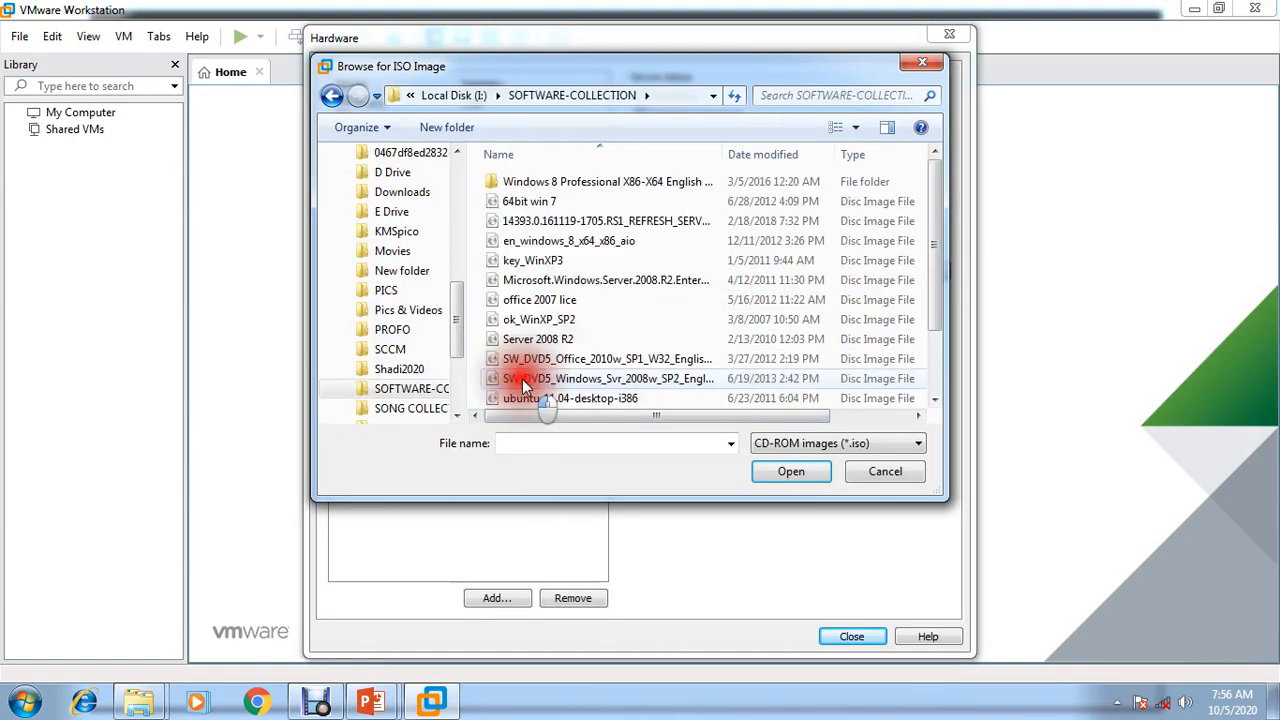
left_click(628, 400)
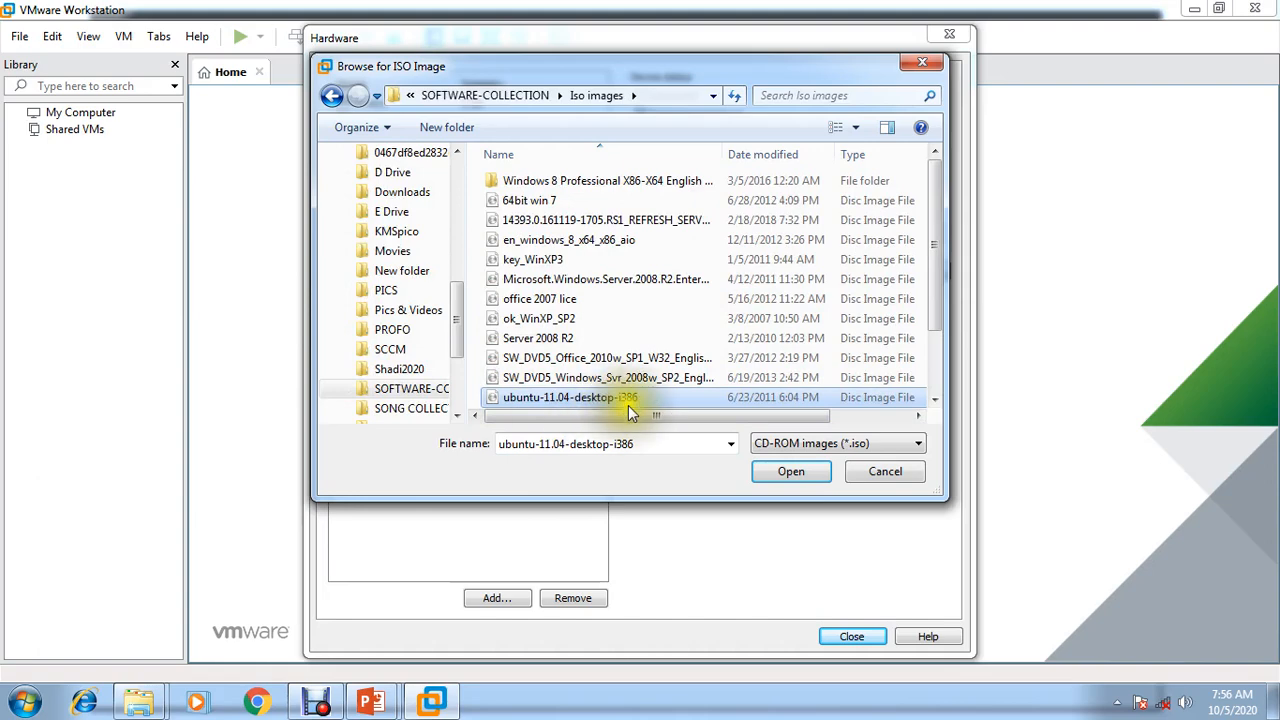
left_click(785, 475)
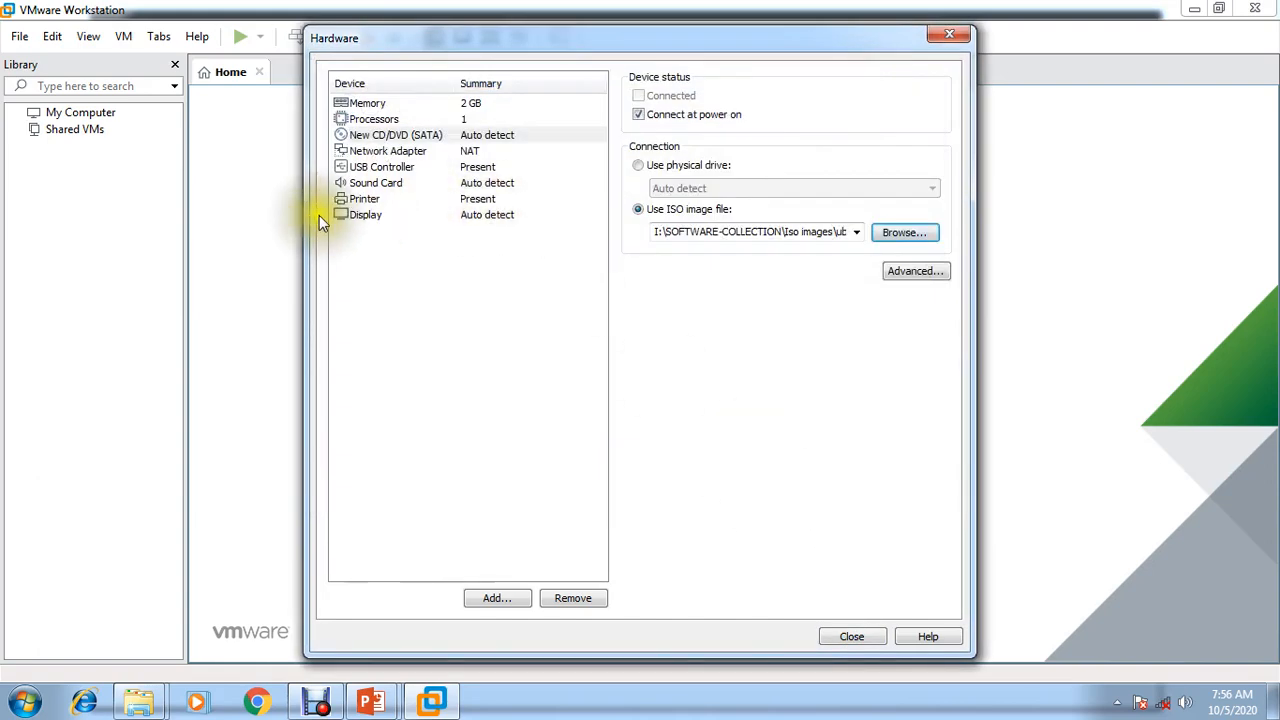
- Set the network adapter to Bridged and the virtual machine's memory to 5792 MB
left_click(382, 155)
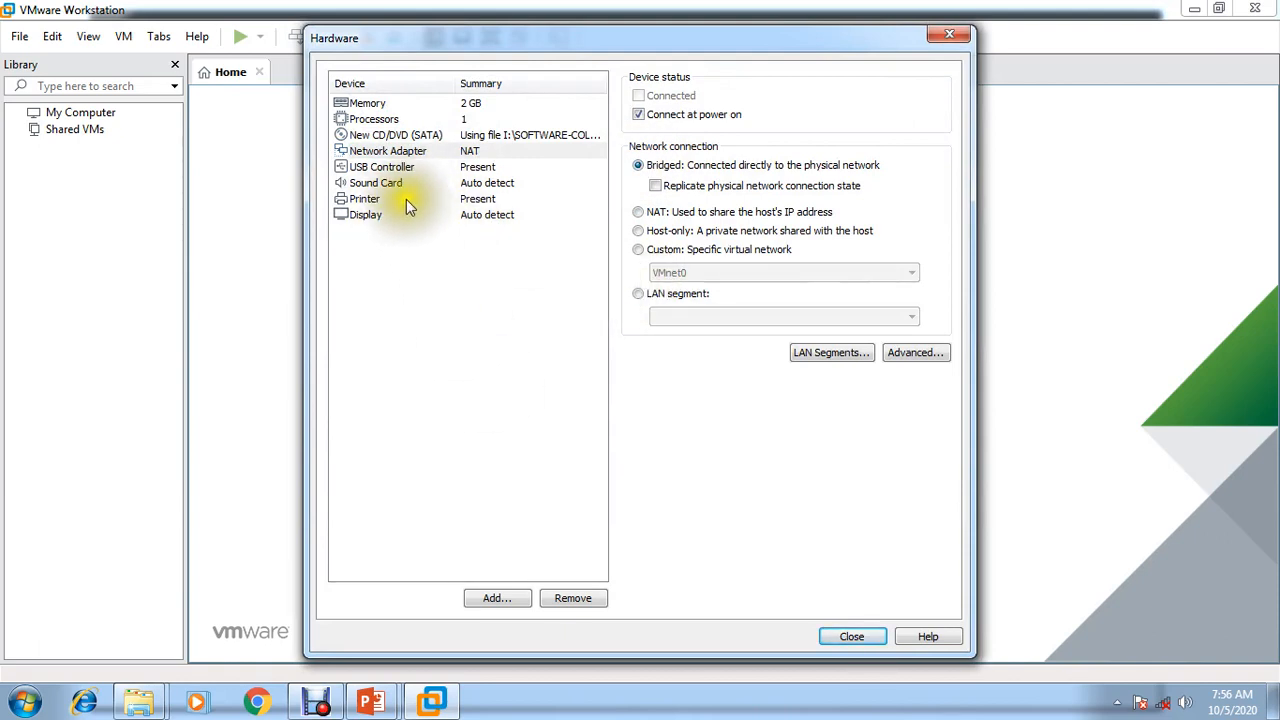
left_click(370, 103)
left_click_drag(706, 257, 693, 232)
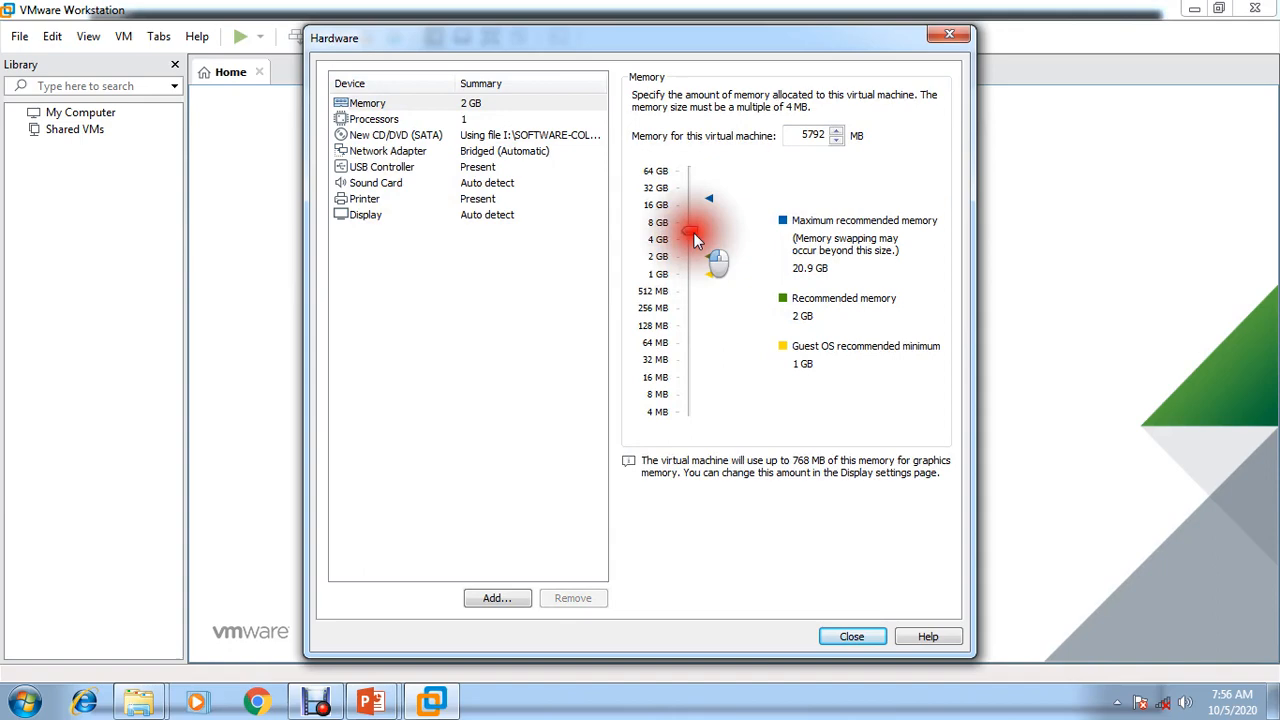
- Close the hardware settings and finish creating the Ubuntu virtual machine
left_click(852, 636)
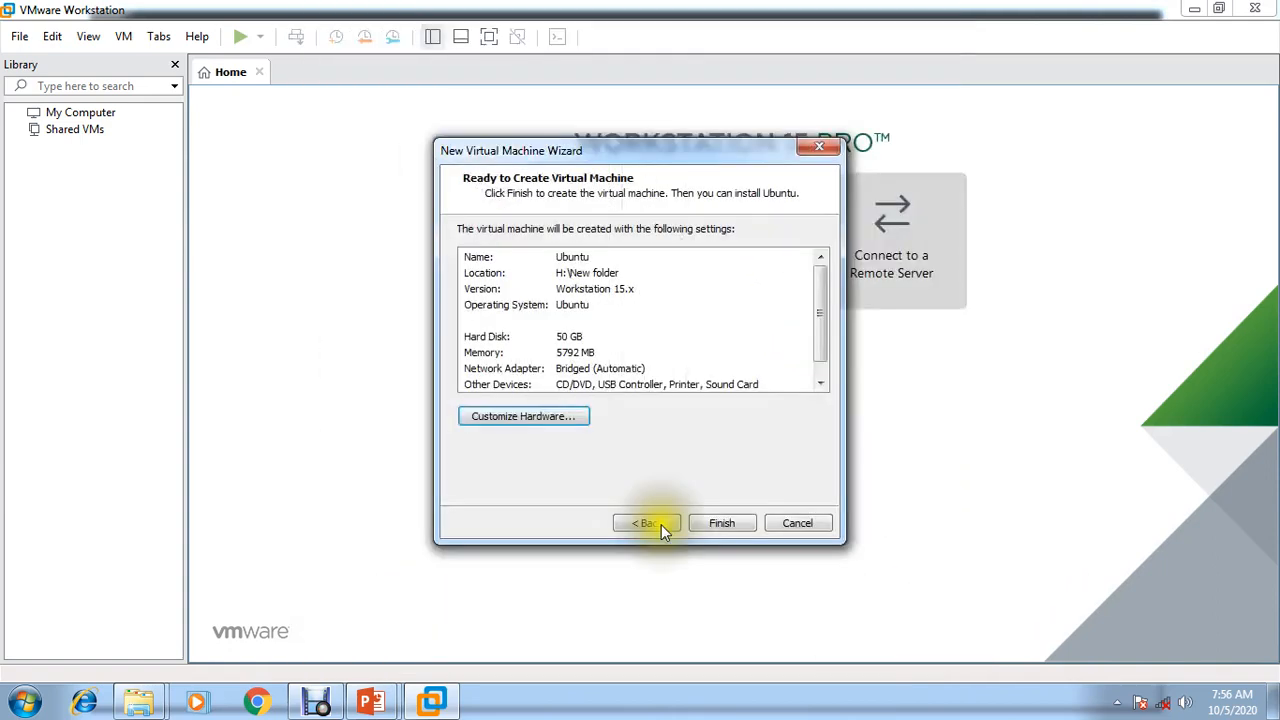
left_click(724, 523)
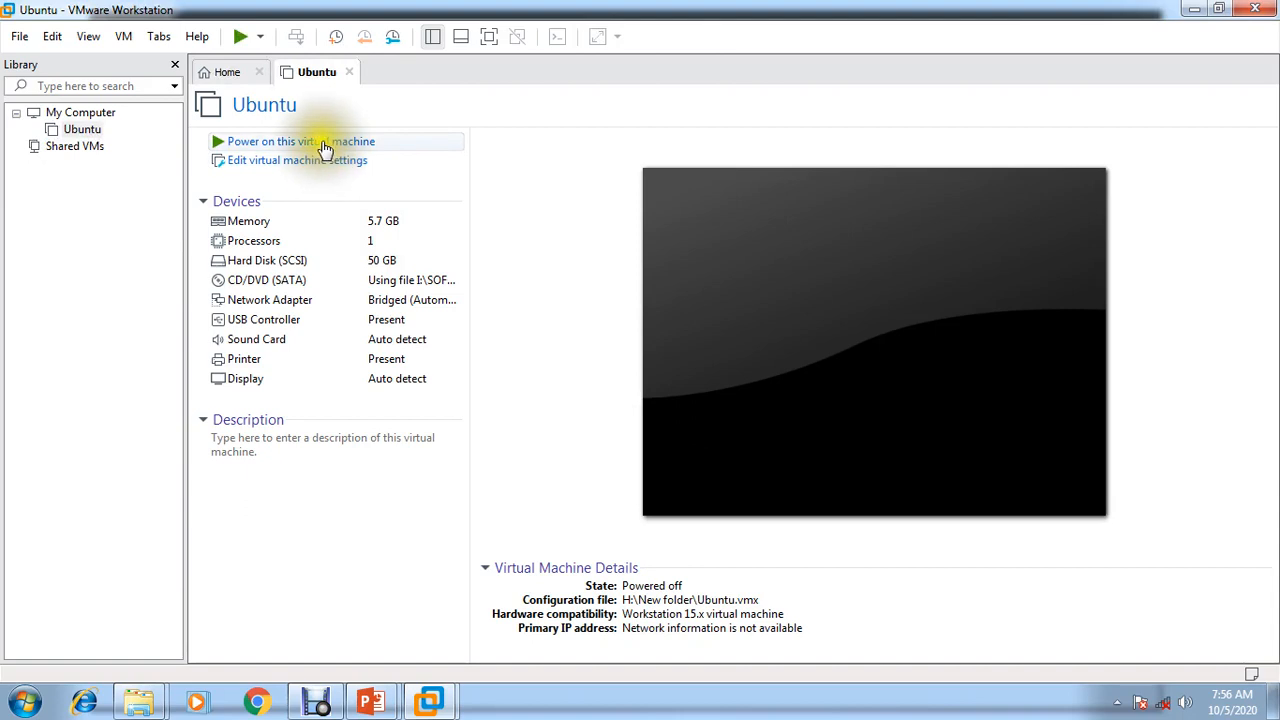
- Power on the Ubuntu virtual machine and let it boot from the attached ISO
left_click(320, 138)
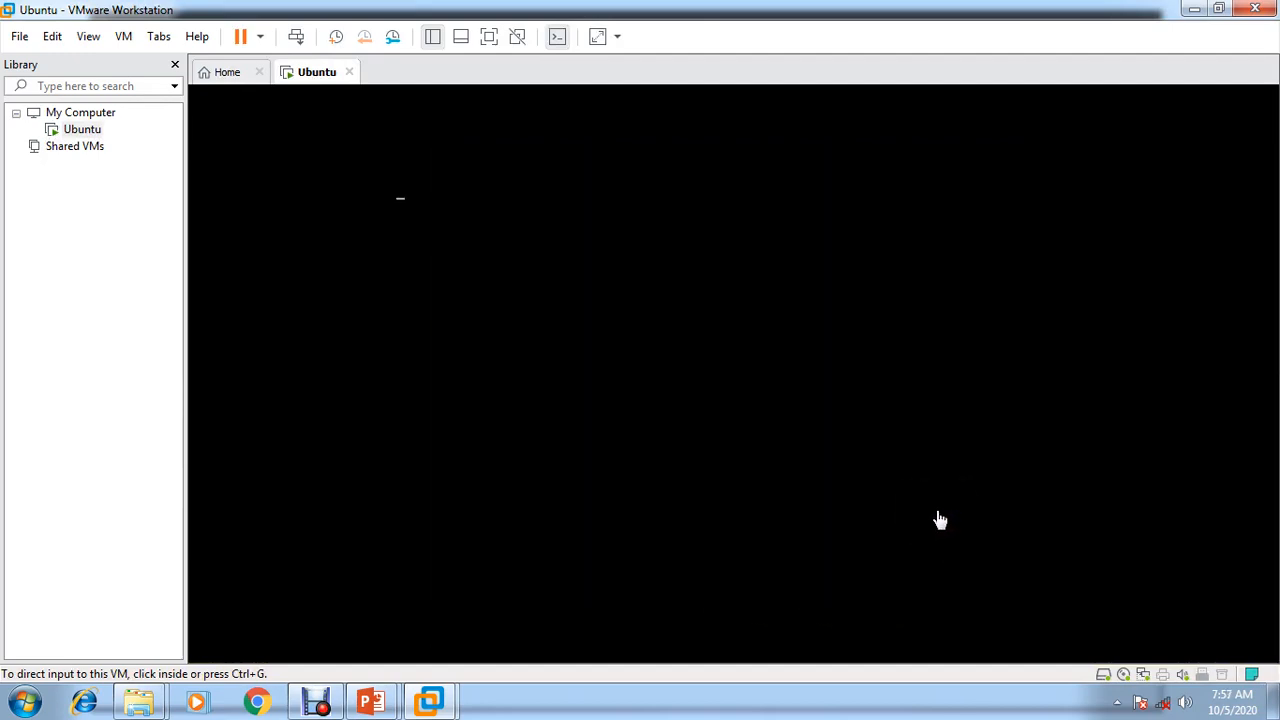
left_click(932, 516)
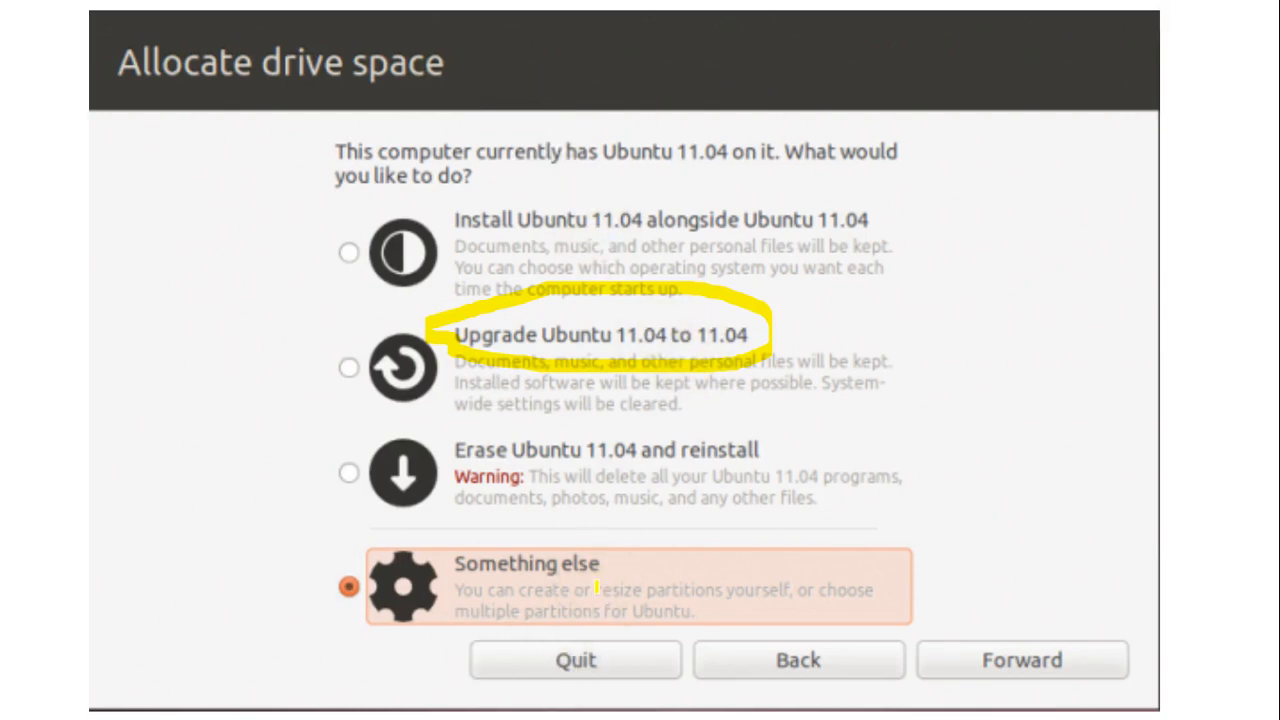
- Switch to the PowerPoint slide show and advance to the slide about the advanced disk partitioning tool
key("super")
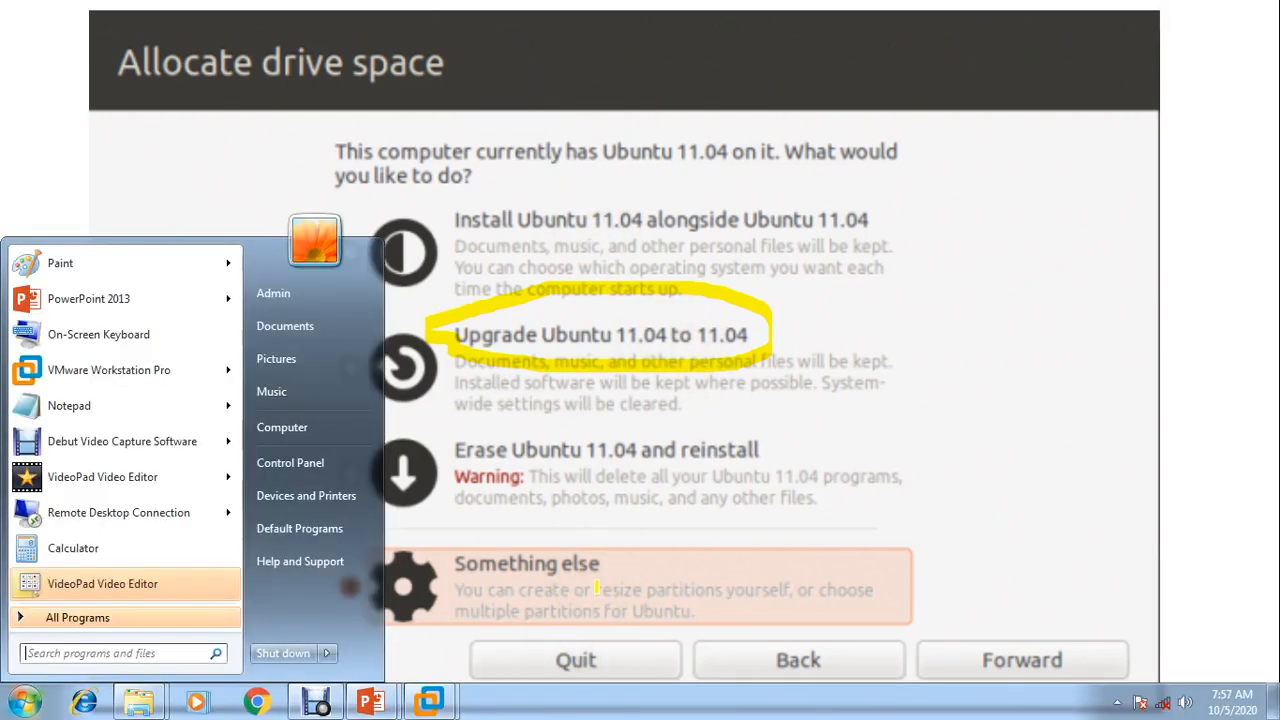
left_click(375, 702)
left_click(479, 636)
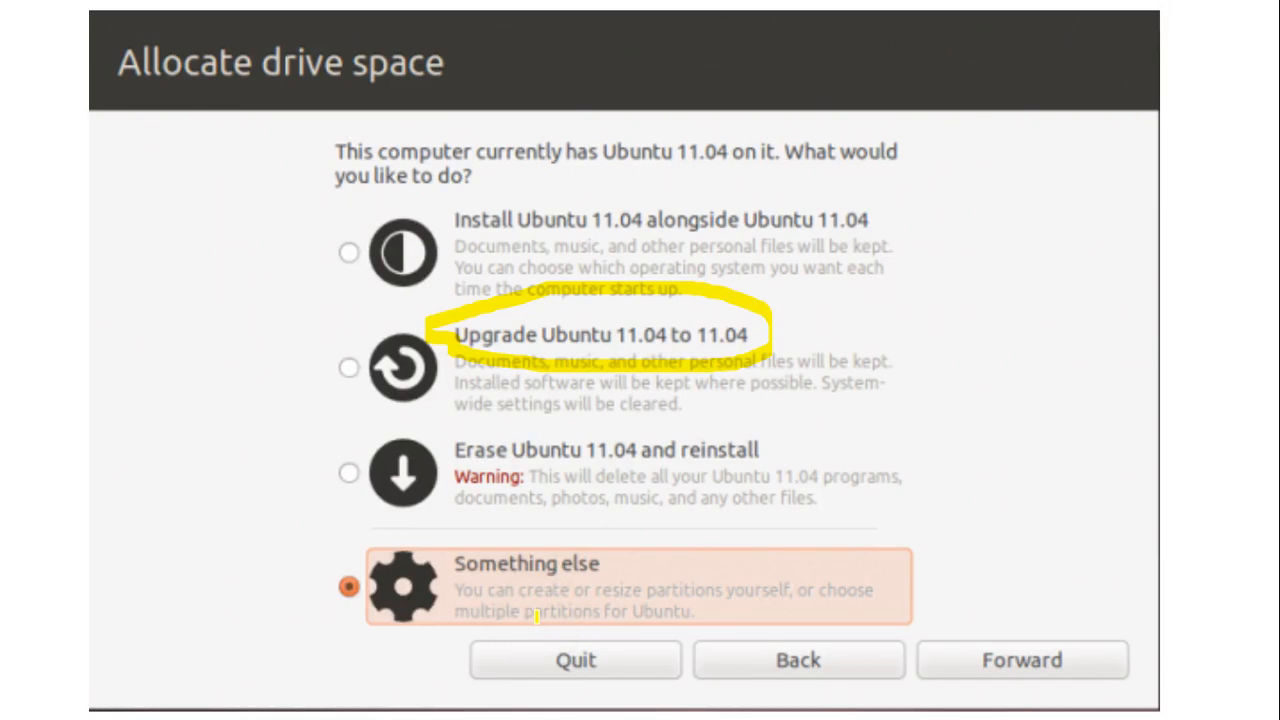
key("Right")
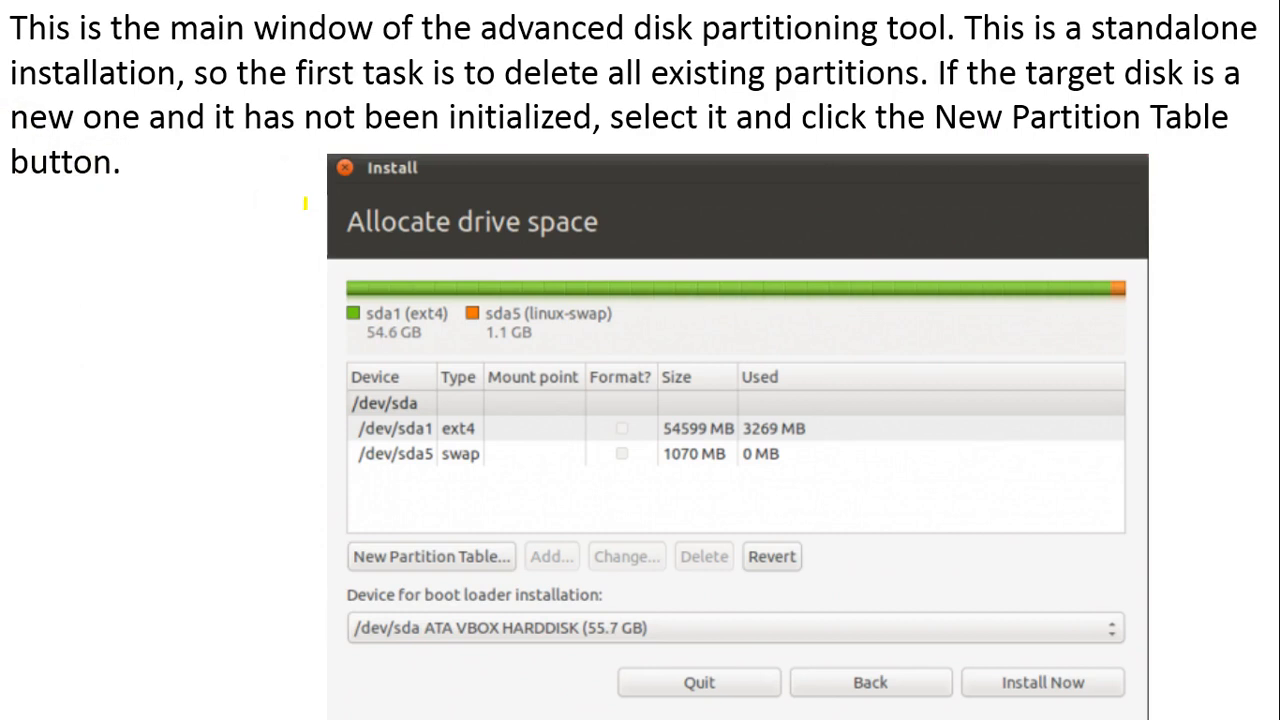
- Open the Computer window over the slide, review the host's hard disk drives, and close it
left_click(608, 425)
key("super+e")
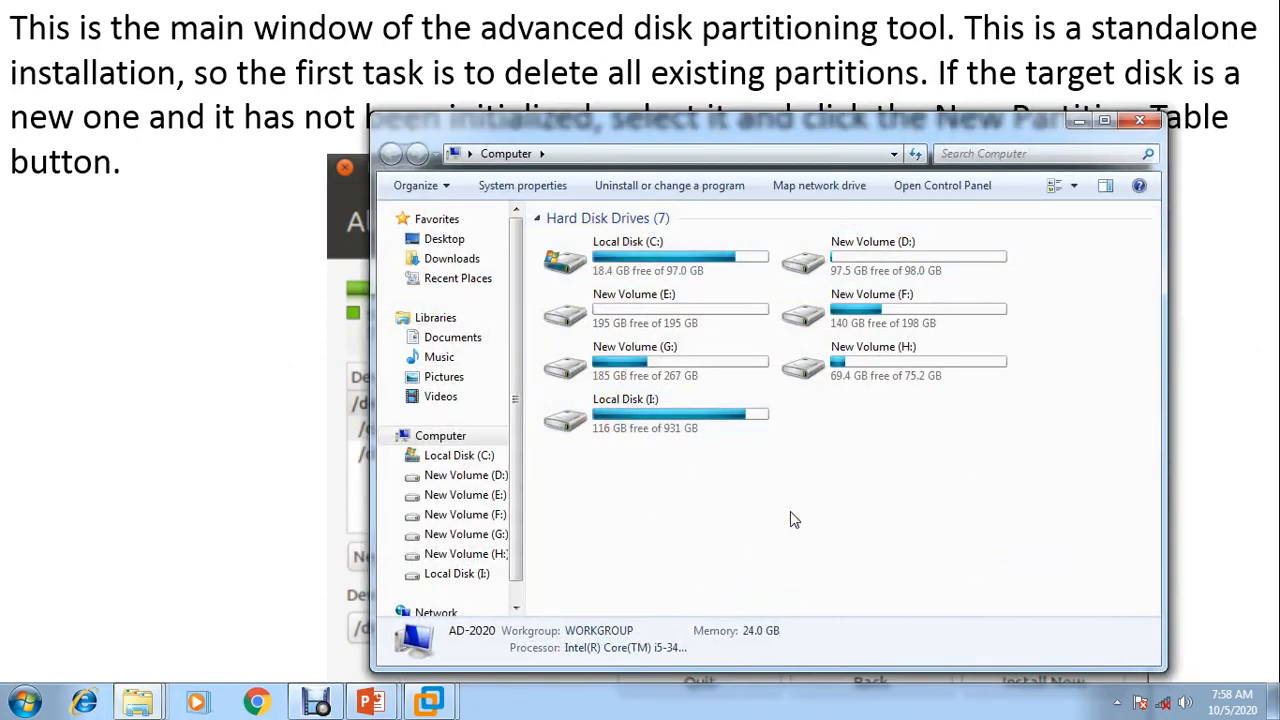
left_click_drag(787, 127, 1066, 128)
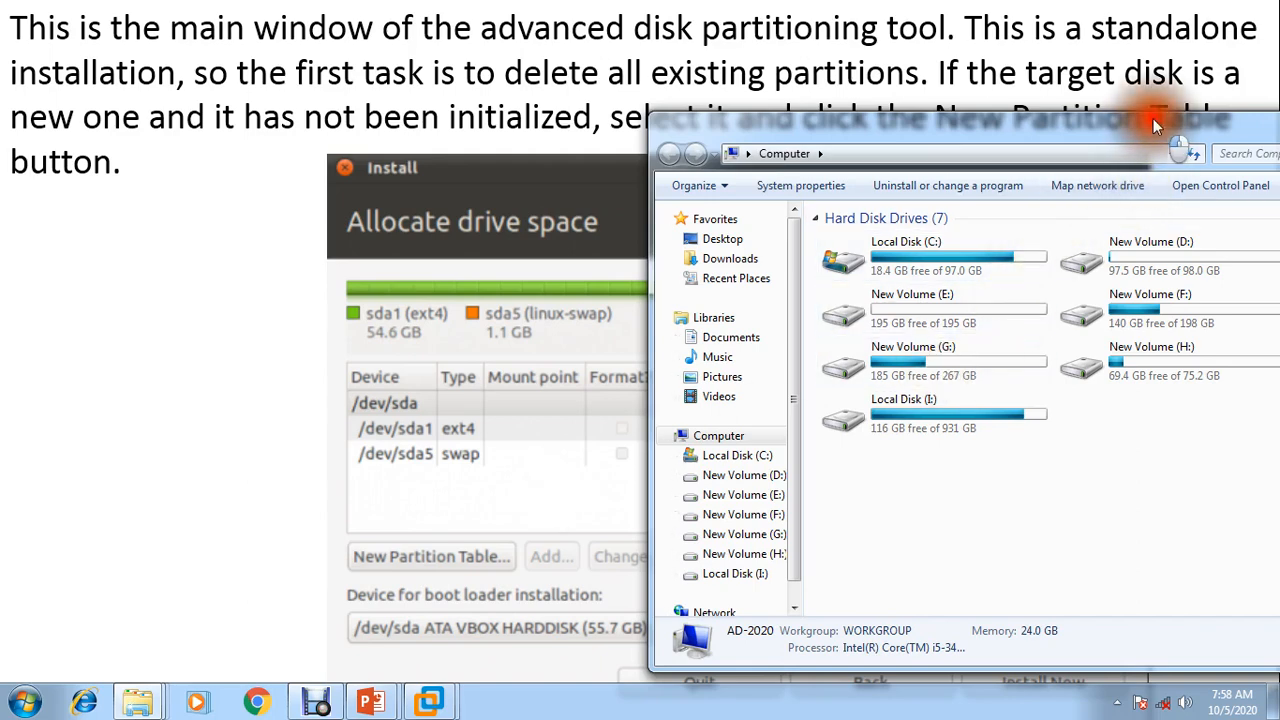
left_click_drag(1143, 112, 804, 137)
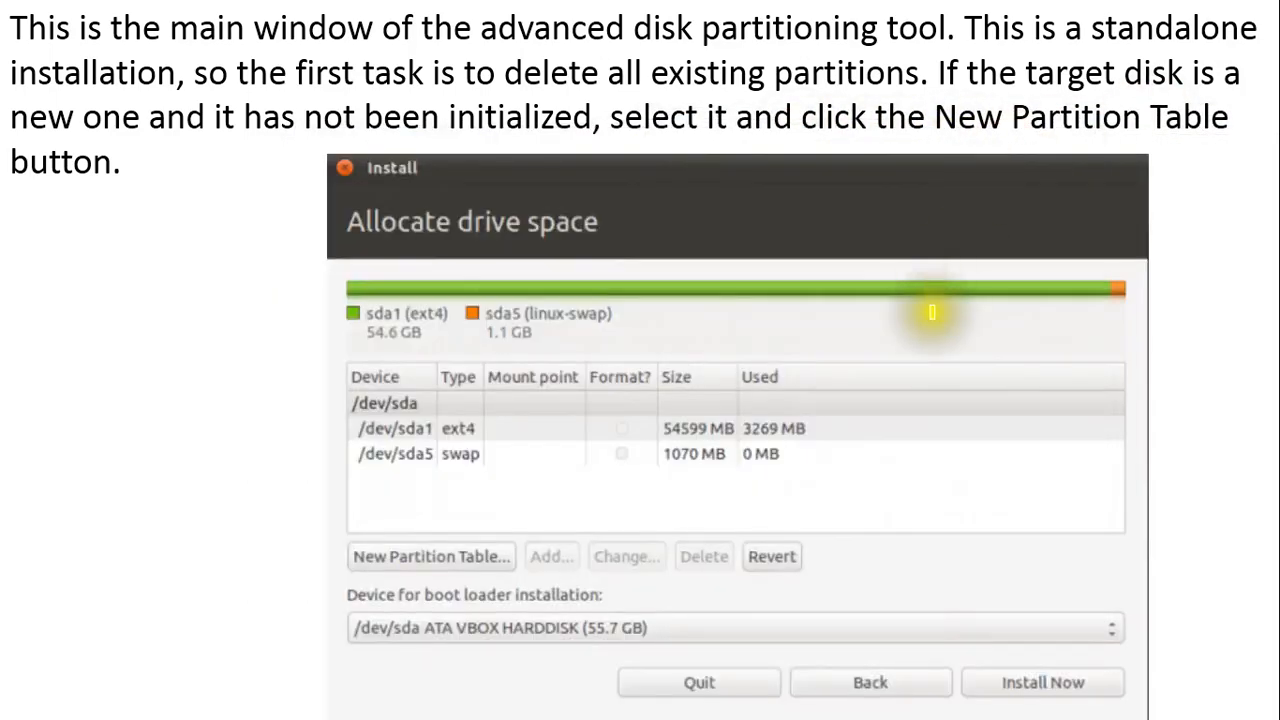
- Return to the Ubuntu virtual machine in VMware Workstation and choose Install Ubuntu with English as the language
key("super")
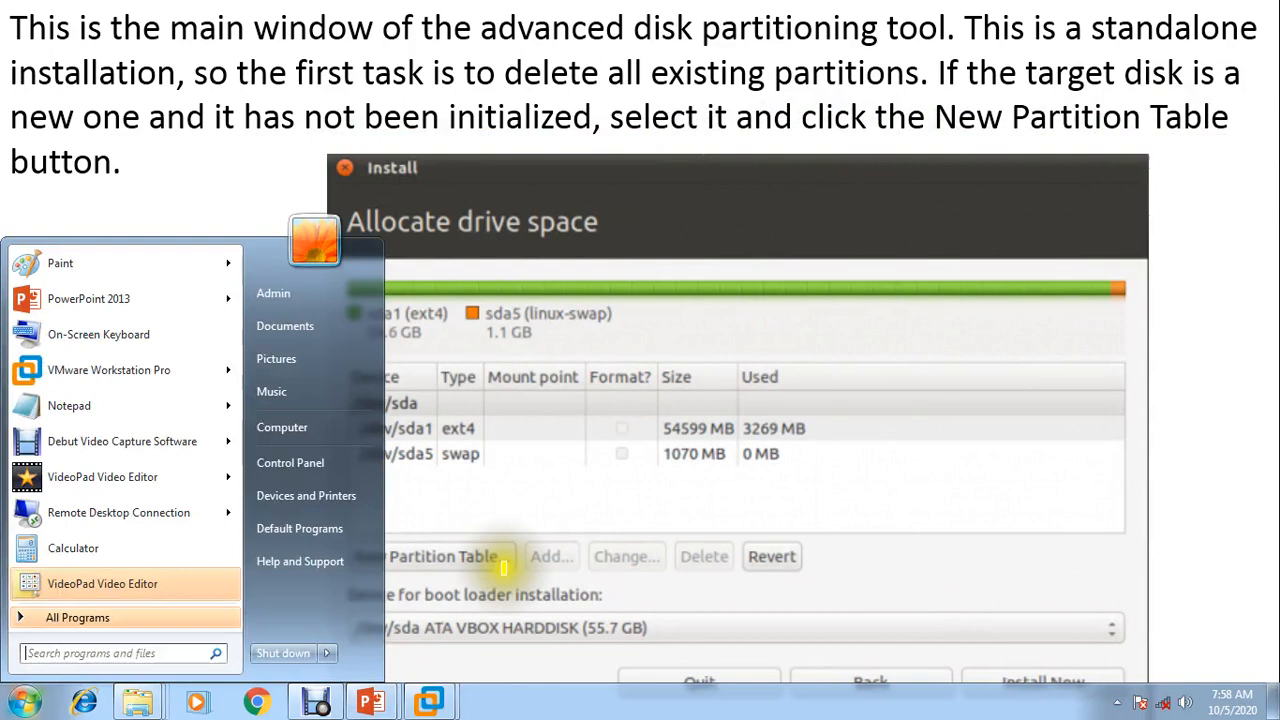
left_click(438, 701)
left_click(490, 632)
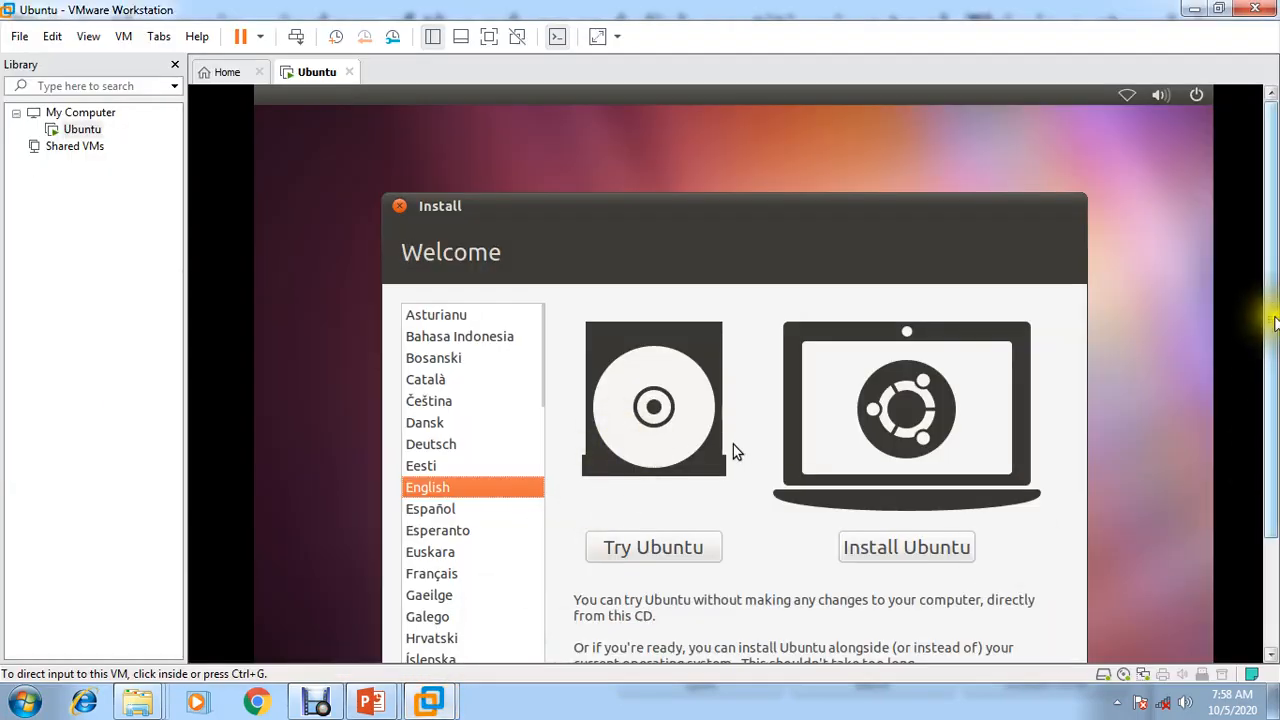
left_click_drag(1272, 321, 1273, 419)
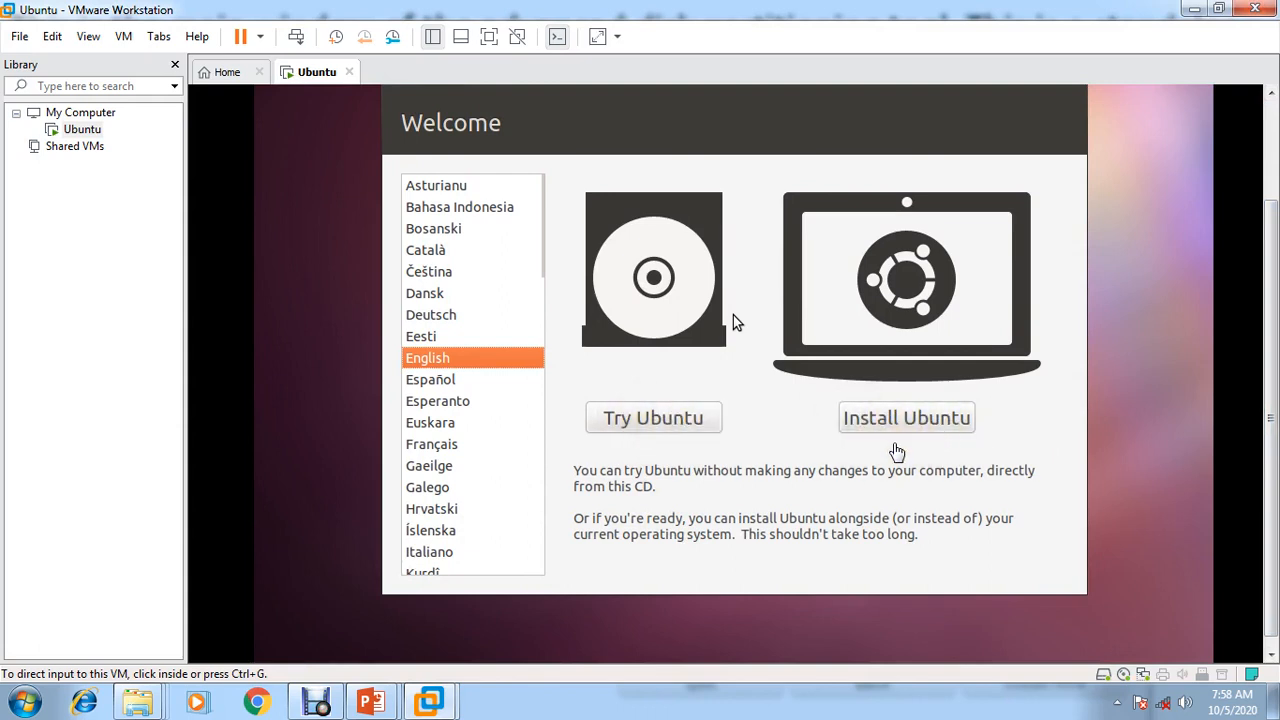
left_click(889, 432)
left_click(905, 411)
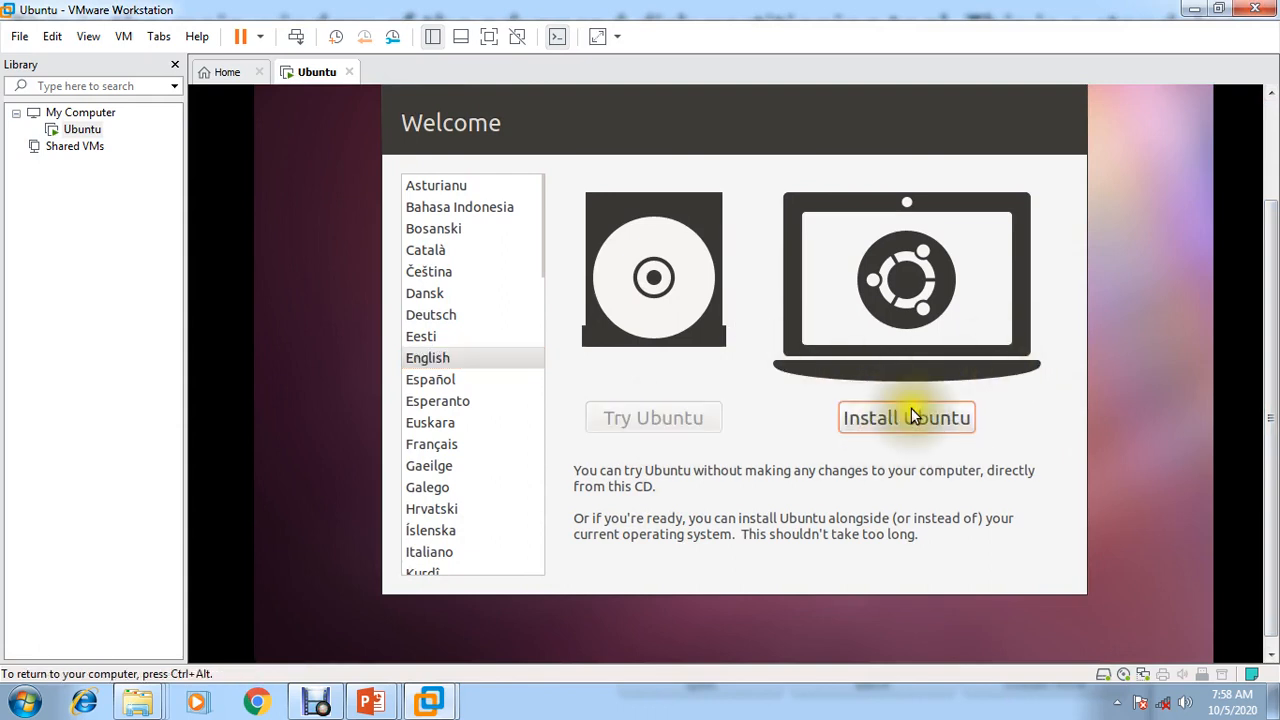
- Continue past the installation preparation page with update downloads and third-party software left unselected
key("ctrl+alt")
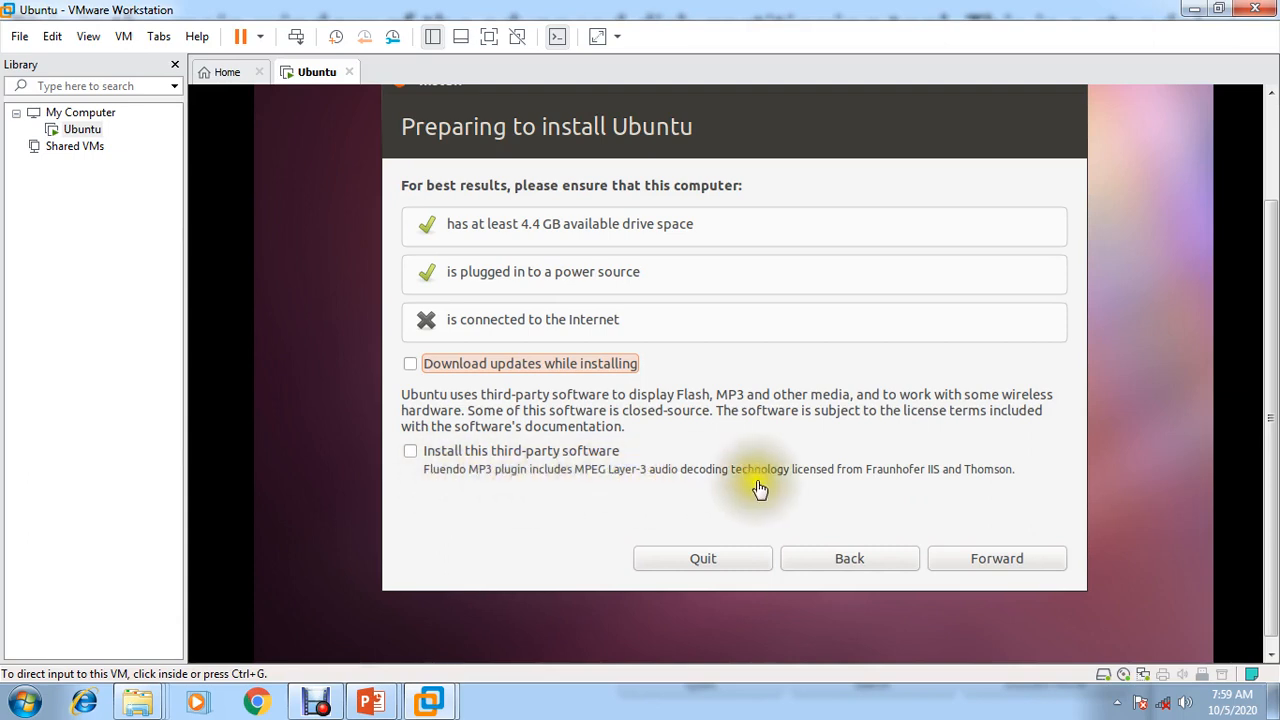
left_click(1035, 568)
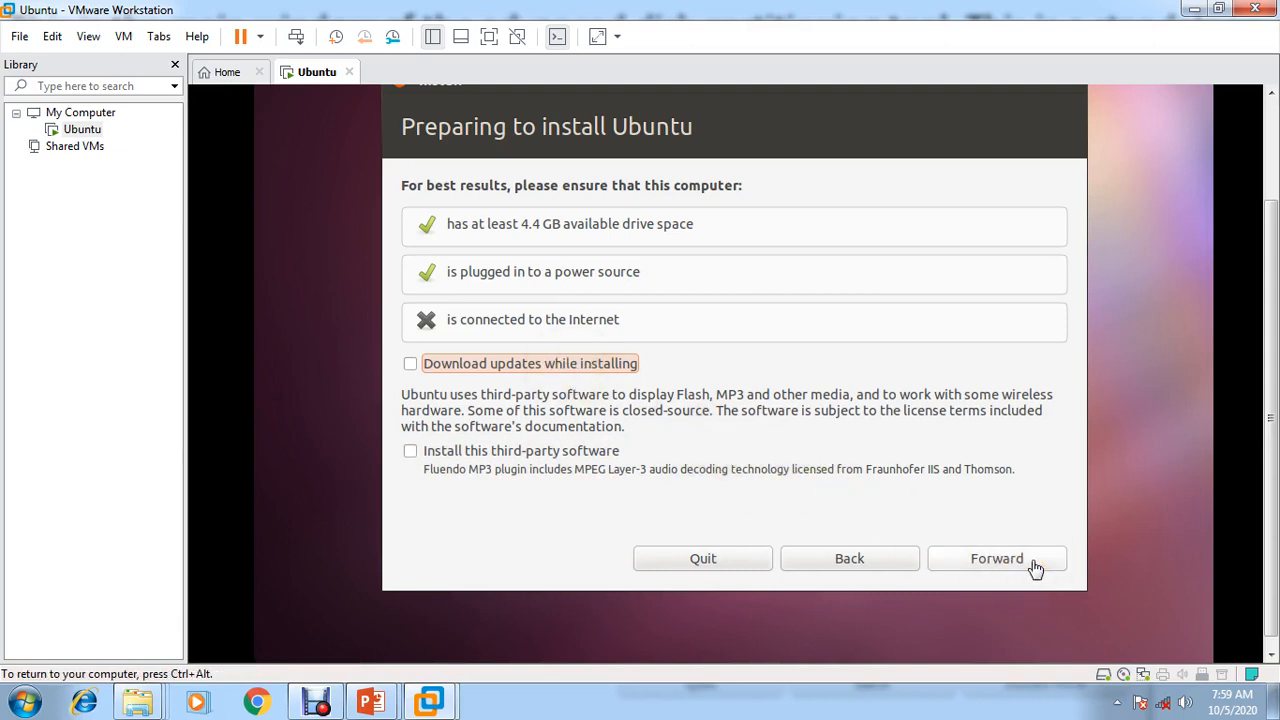
left_click(1035, 568)
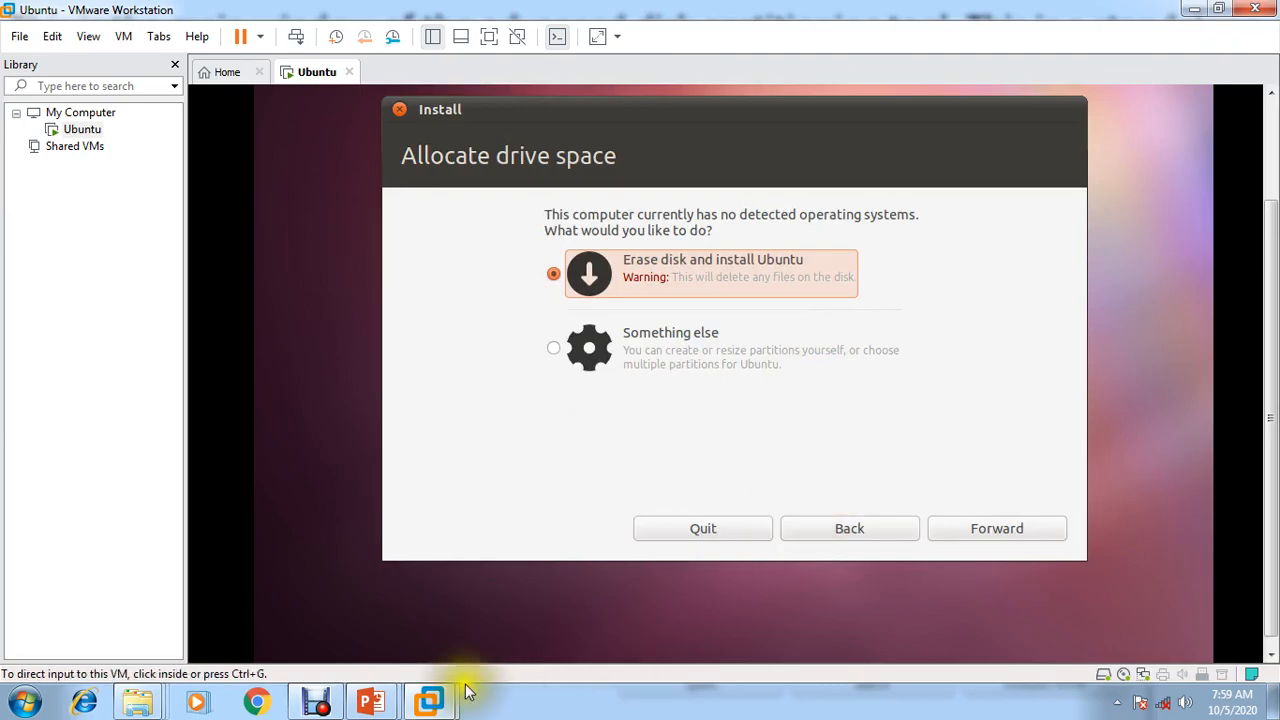
- Switch to the PowerPoint slide show and mark the Erase and Something else options on the Allocate drive space slide
mouse_move(398, 700)
left_click(455, 648)
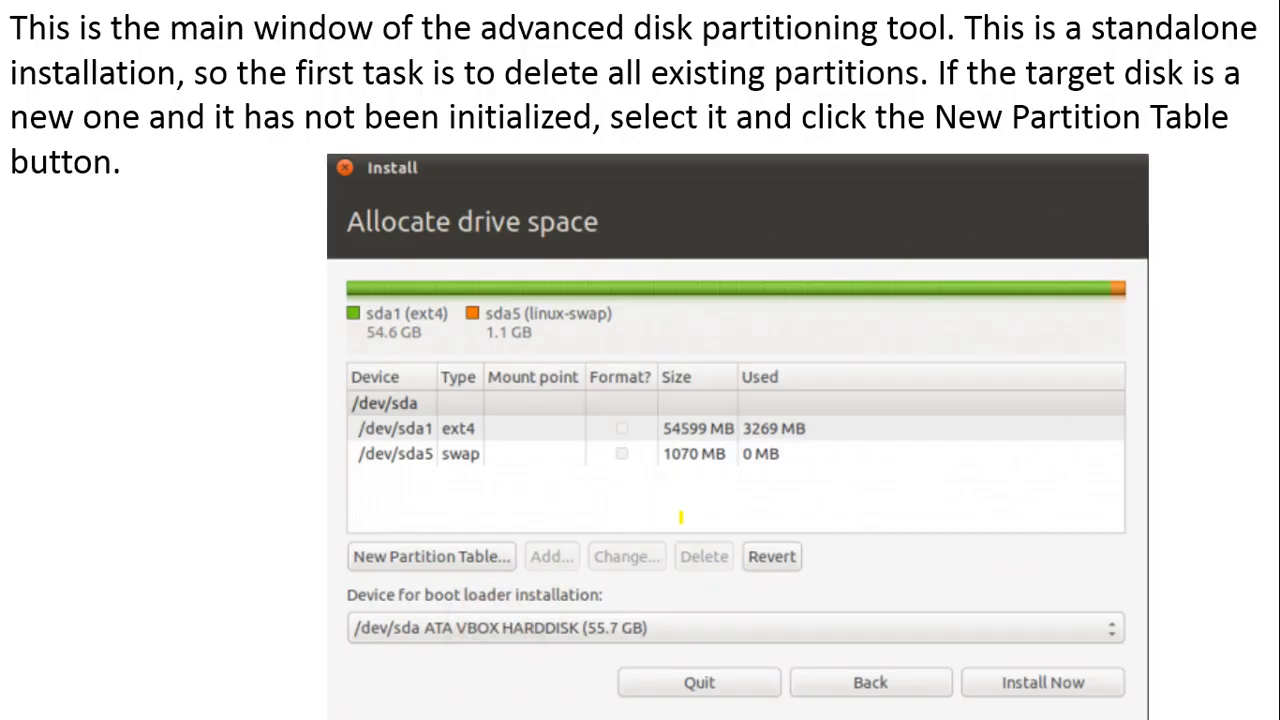
scroll(681, 517, "up", 1)
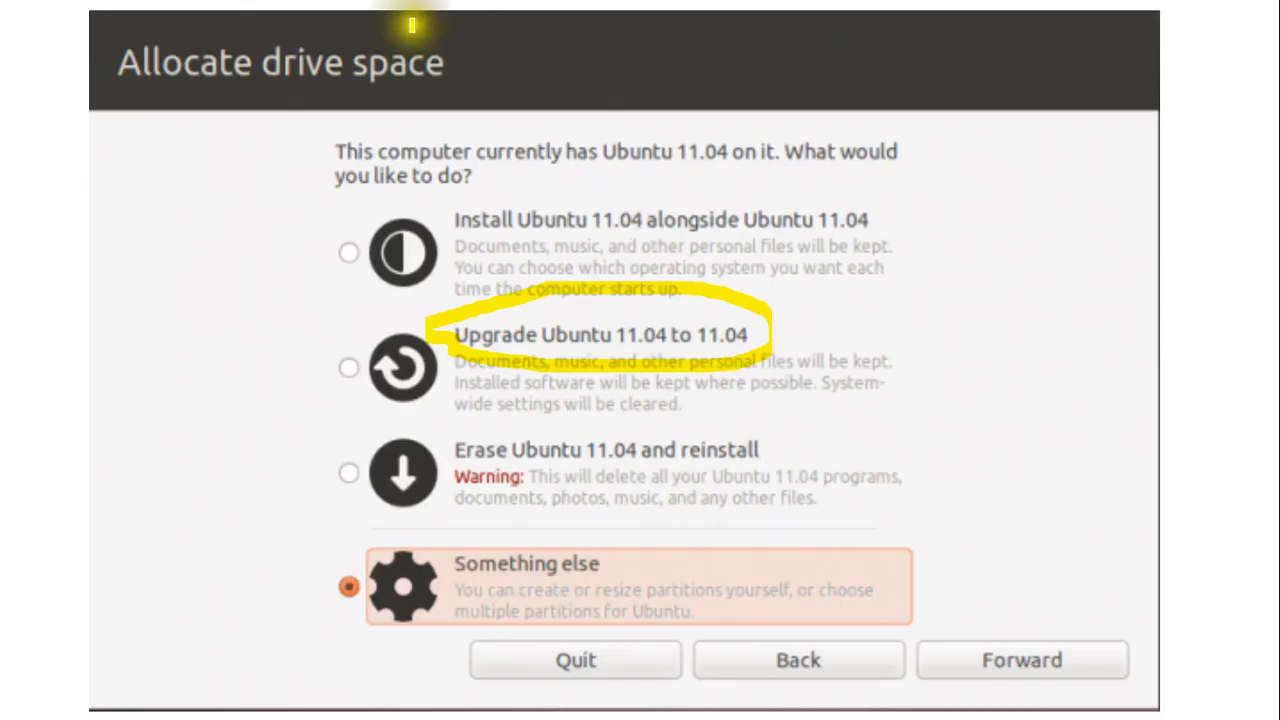
mouse_move(766, 423)
left_mouse_down()
mouse_move(965, 447)
mouse_move(957, 594)
mouse_move(738, 607)
left_mouse_up()
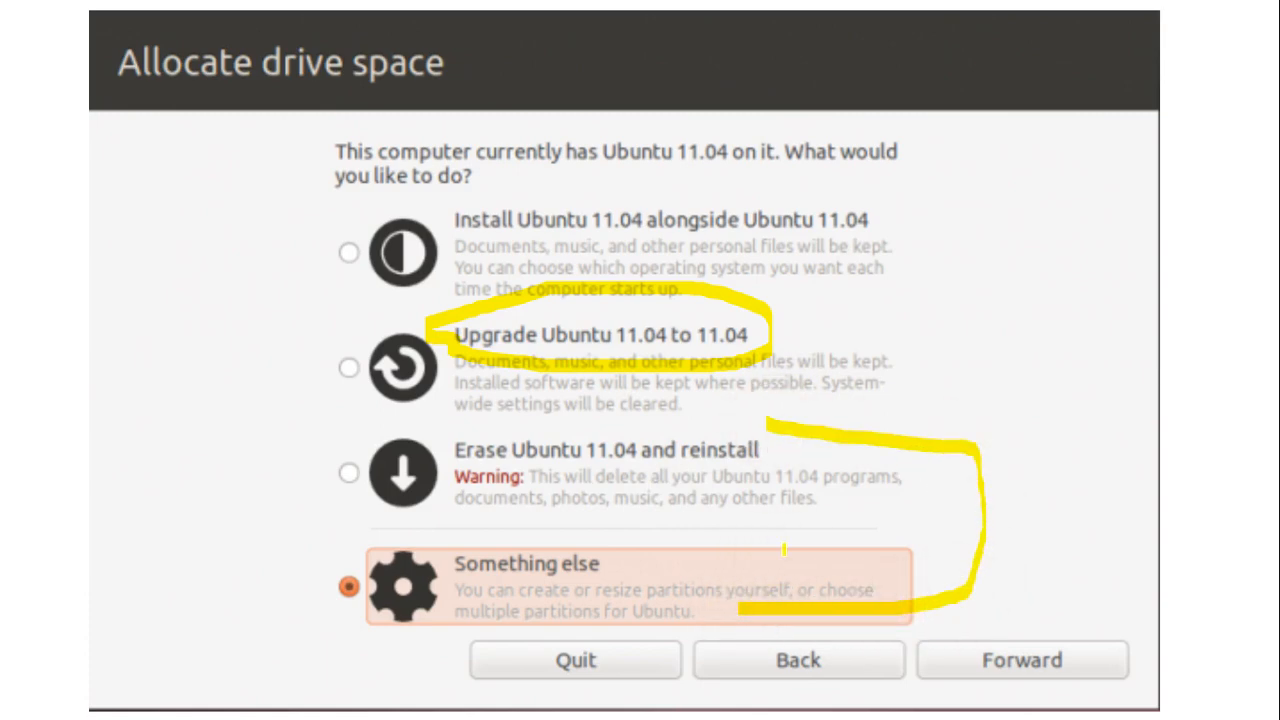
scroll(784, 549, "down", 1)
scroll(784, 549, "up", 1)
- Switch back to the virtual machine, examine the Erase disk and install Ubuntu page, and return to the drive allocation options
key("super")
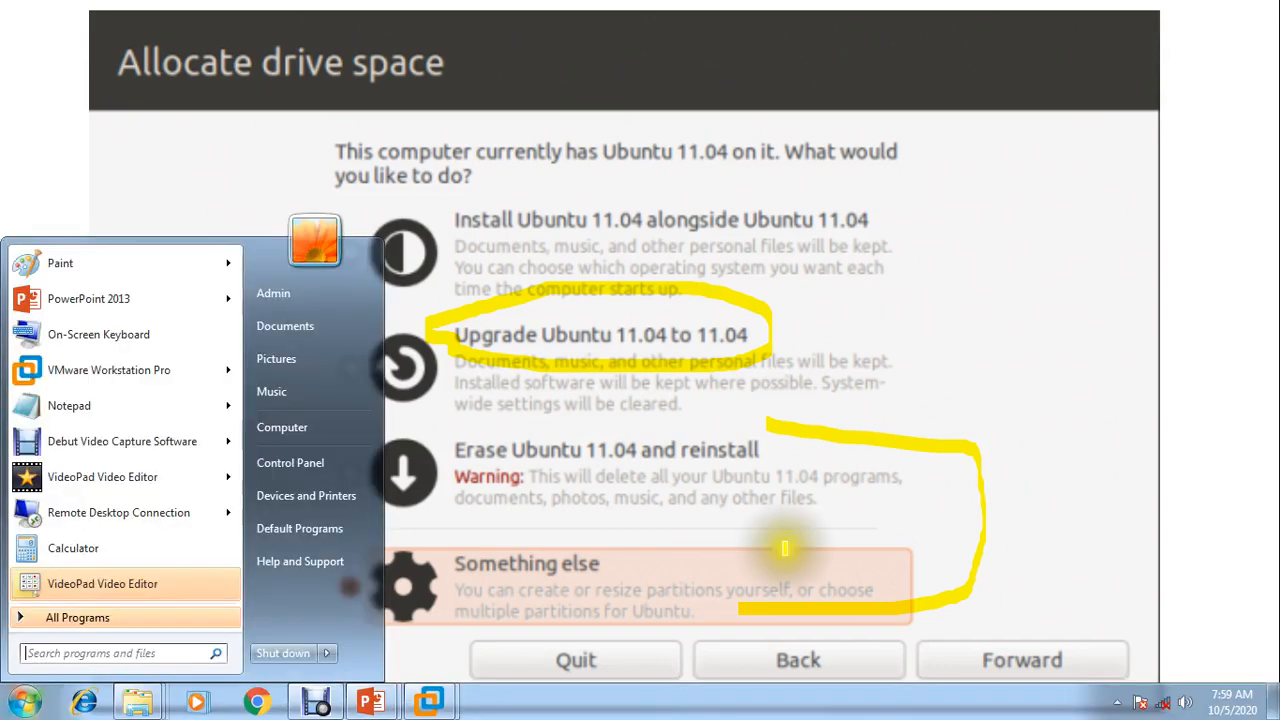
left_click(454, 702)
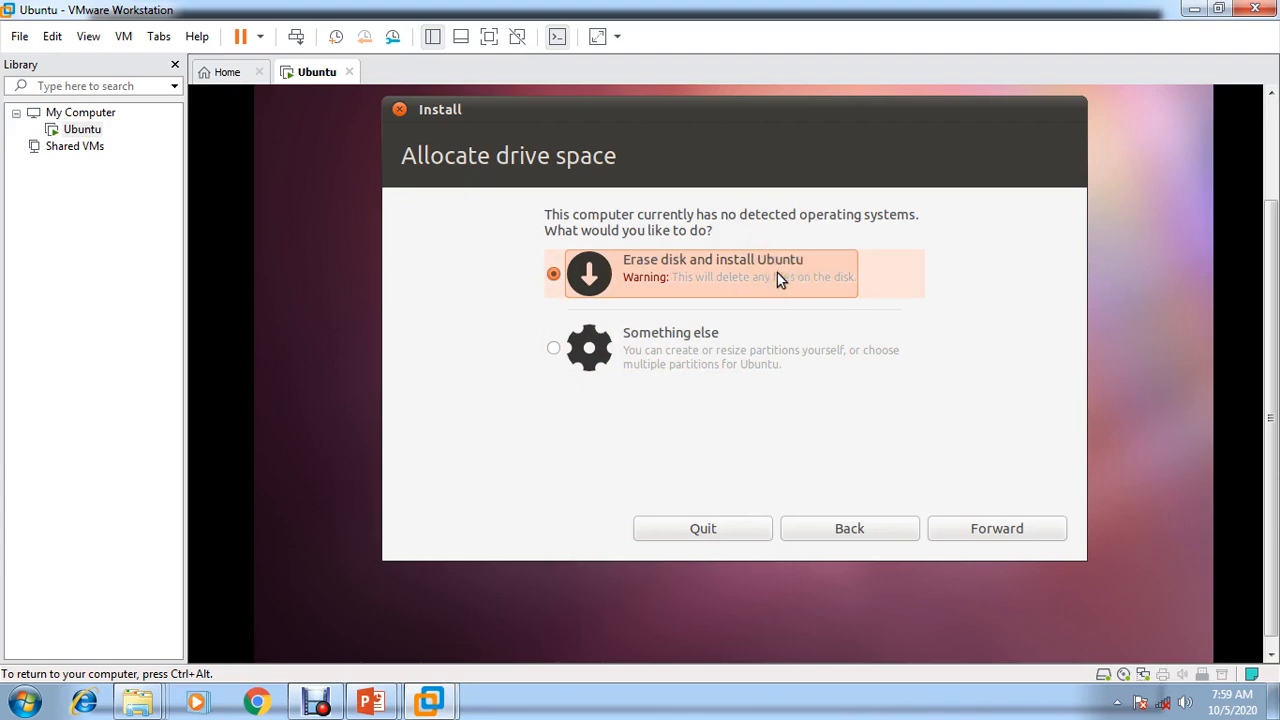
left_click(994, 540)
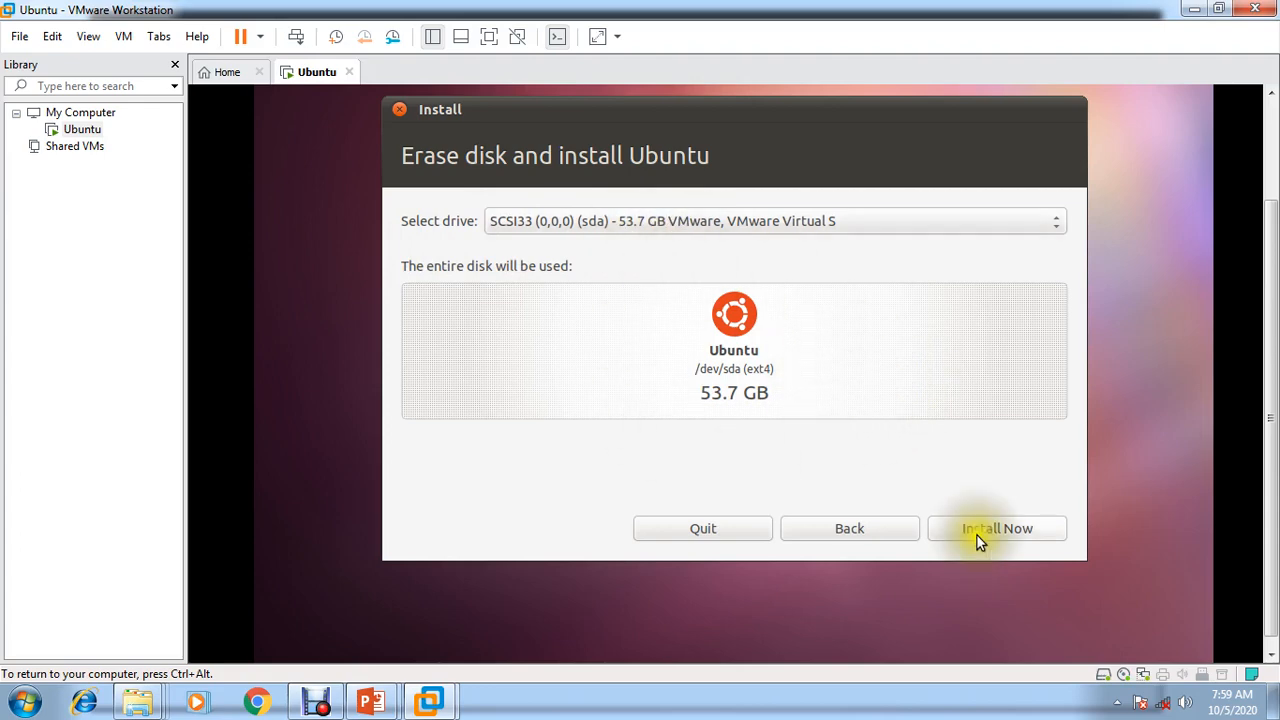
left_click(859, 529)
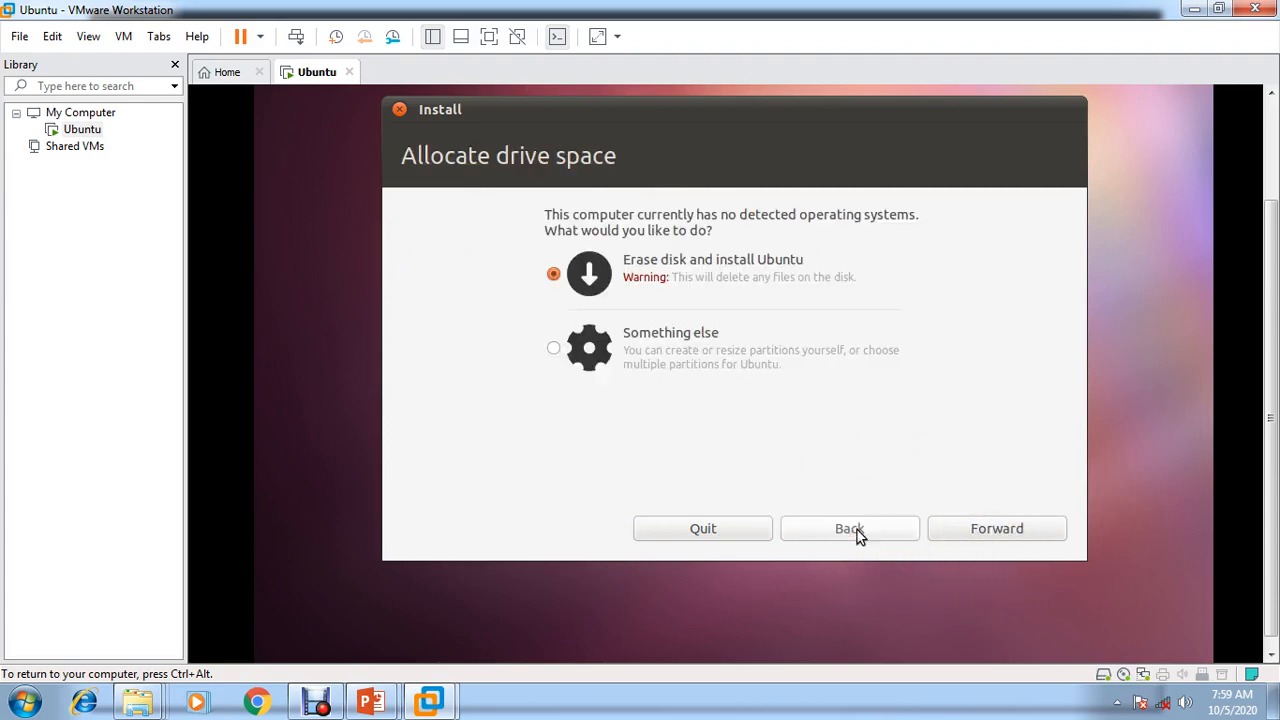
- Choose Something else as the drive allocation method and proceed to the manual partitioning page
left_click(555, 350)
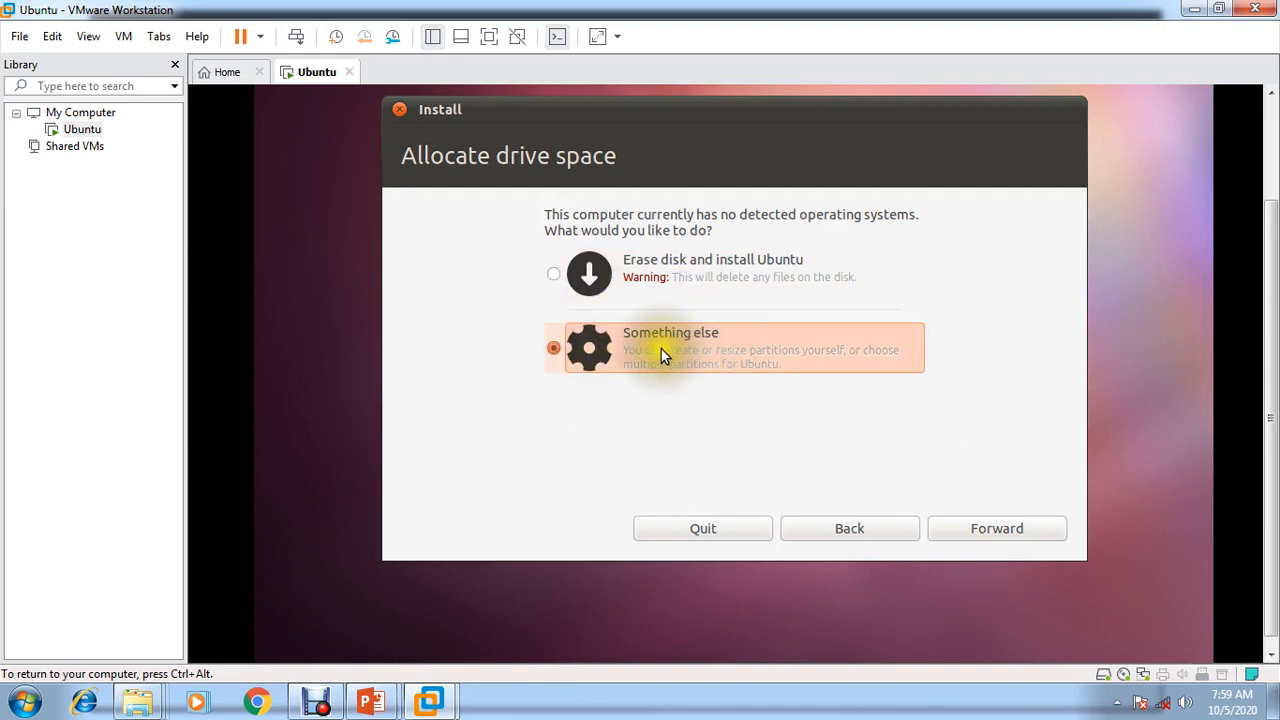
left_click(777, 353)
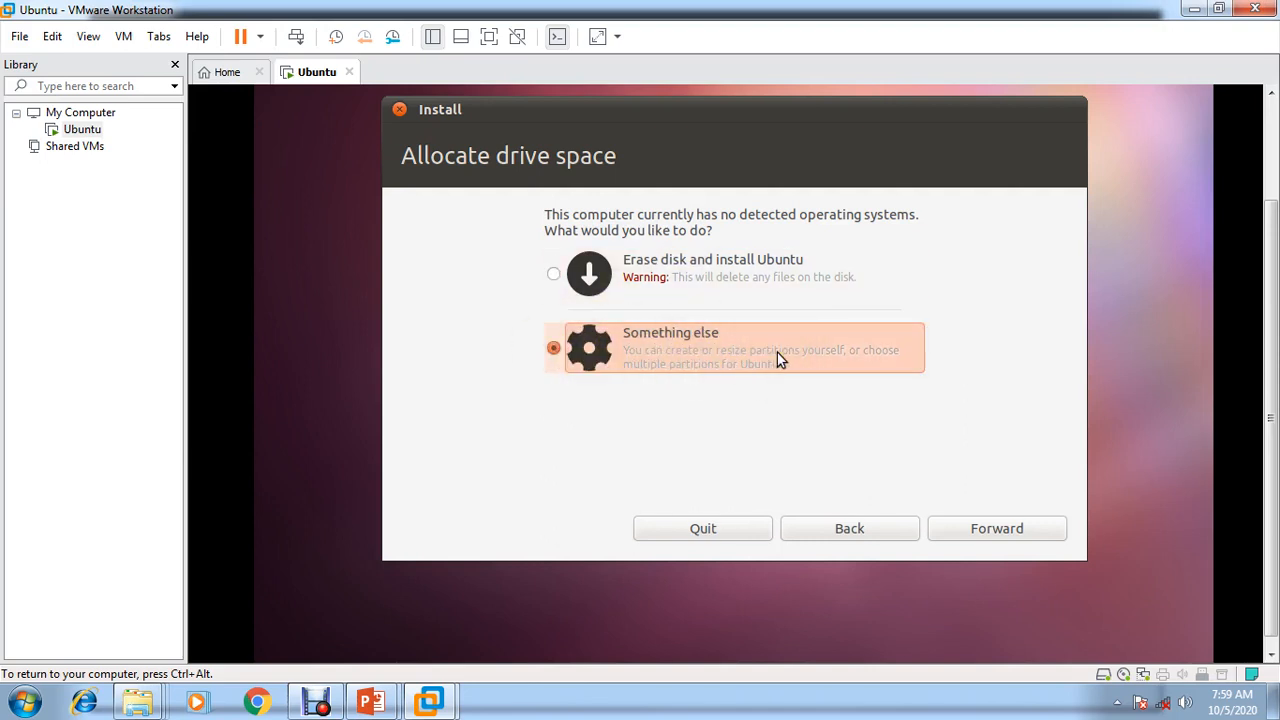
left_click(793, 362)
left_click(863, 357)
left_click(1020, 530)
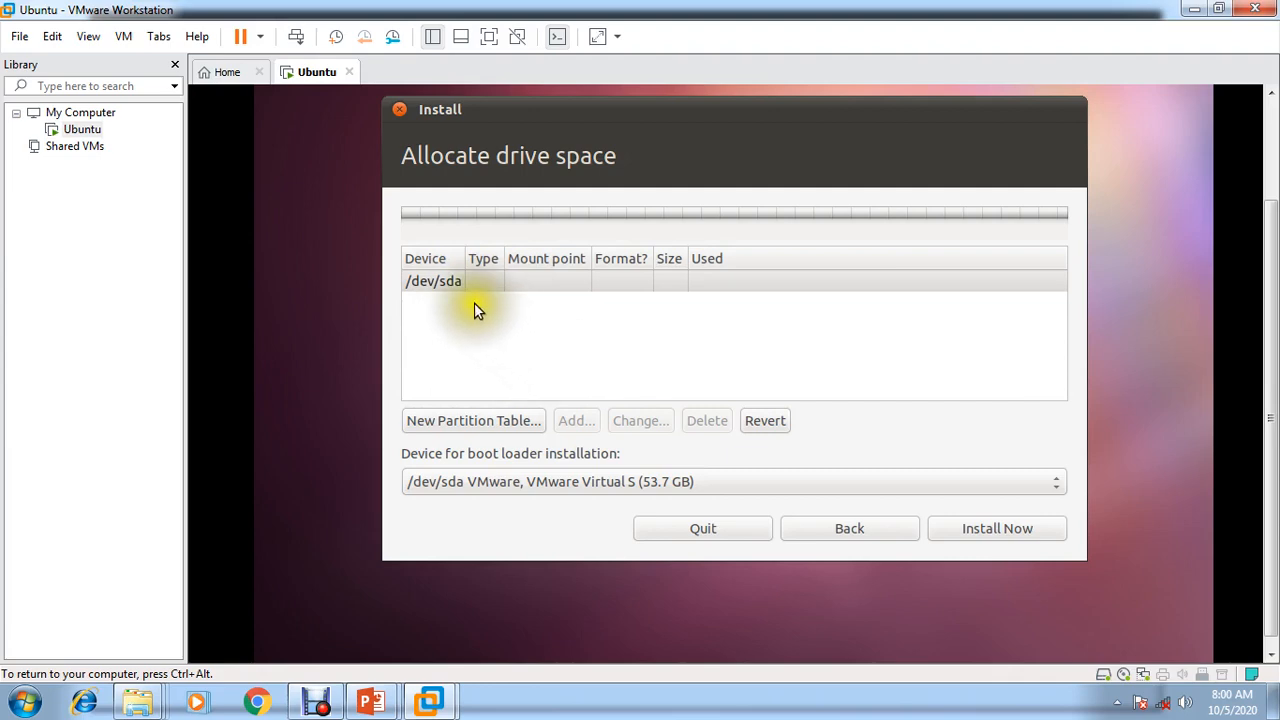
- Switch to the PowerPoint slides and review how to initialize the disk and start creating partitions
key("ctrl+alt")
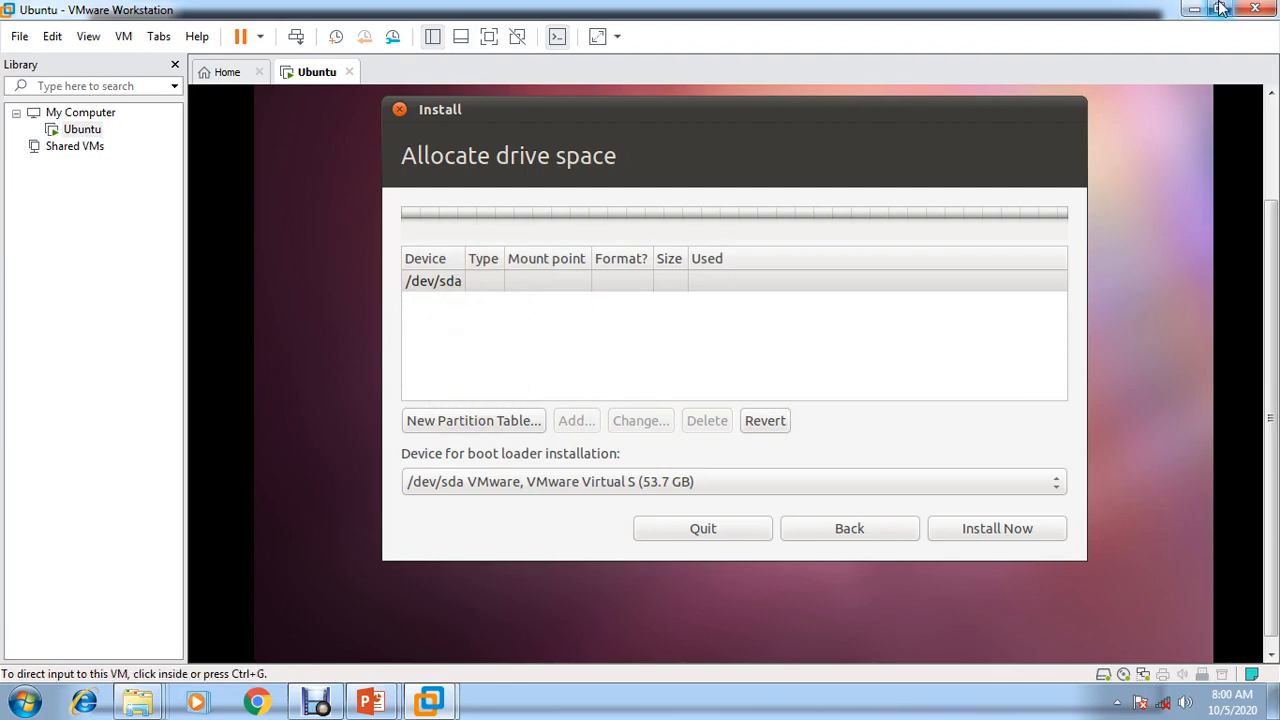
left_click(370, 702)
key("Right")
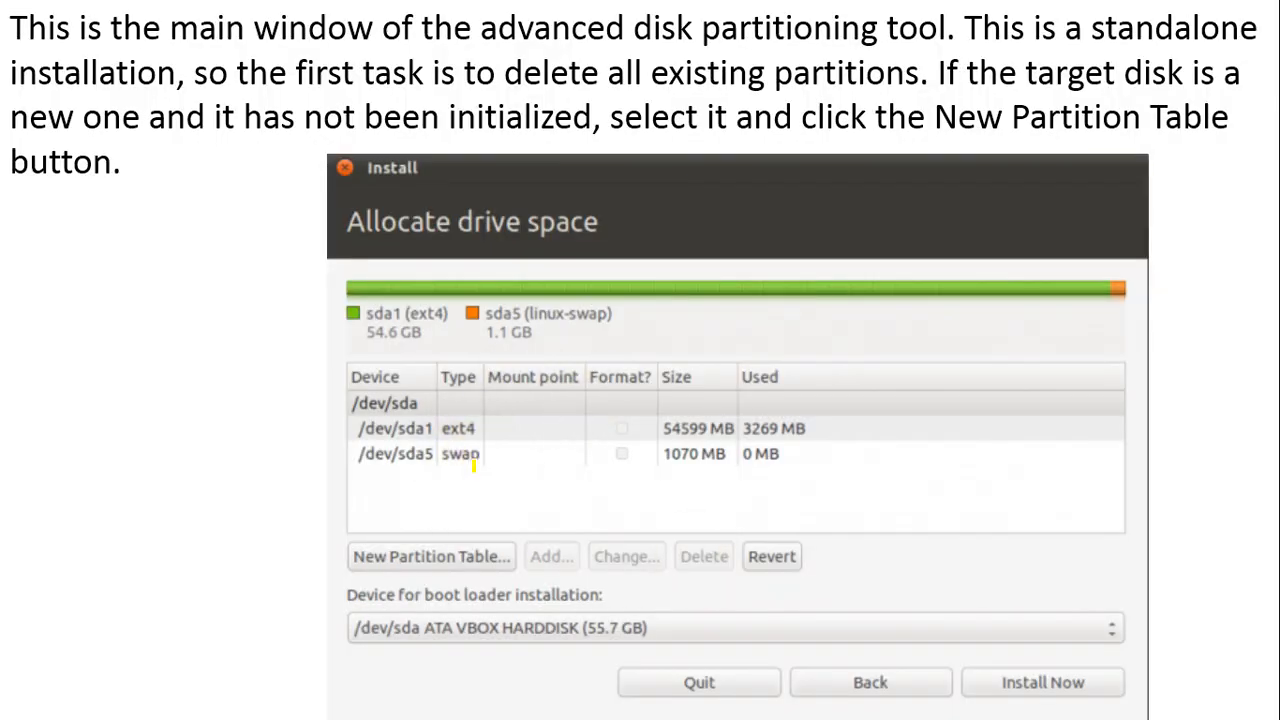
key("Right")
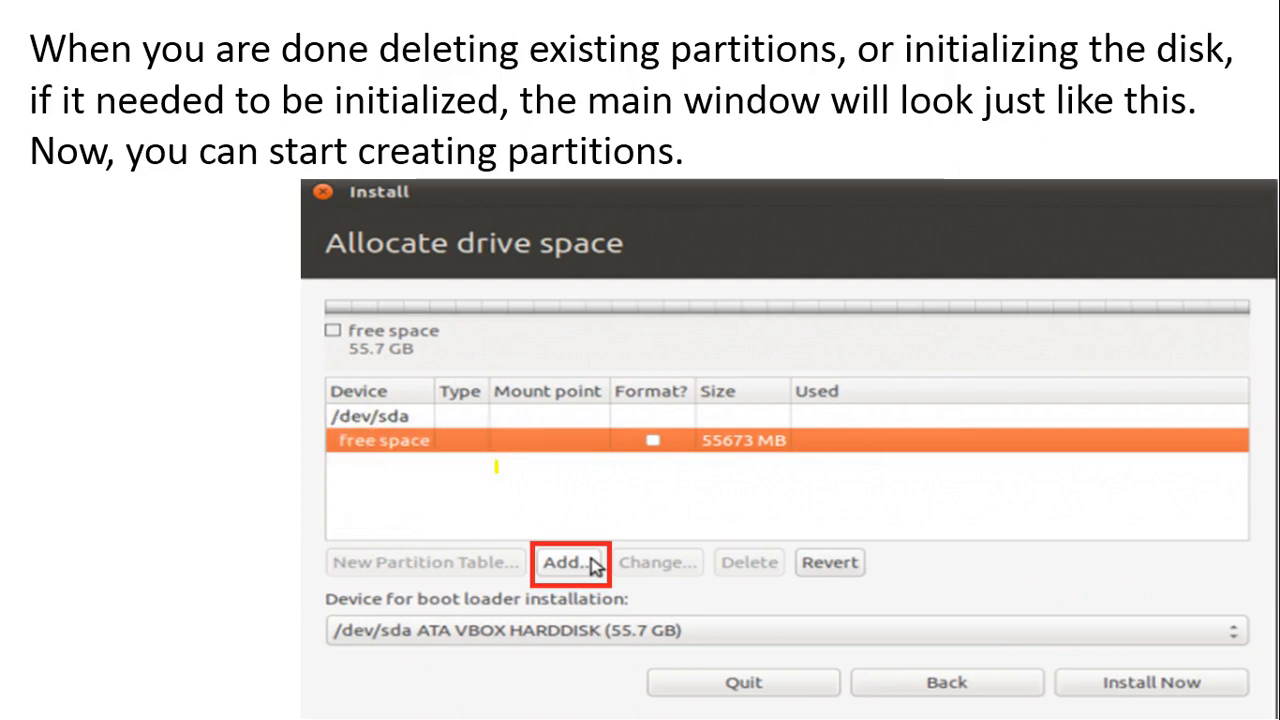
key("Left")
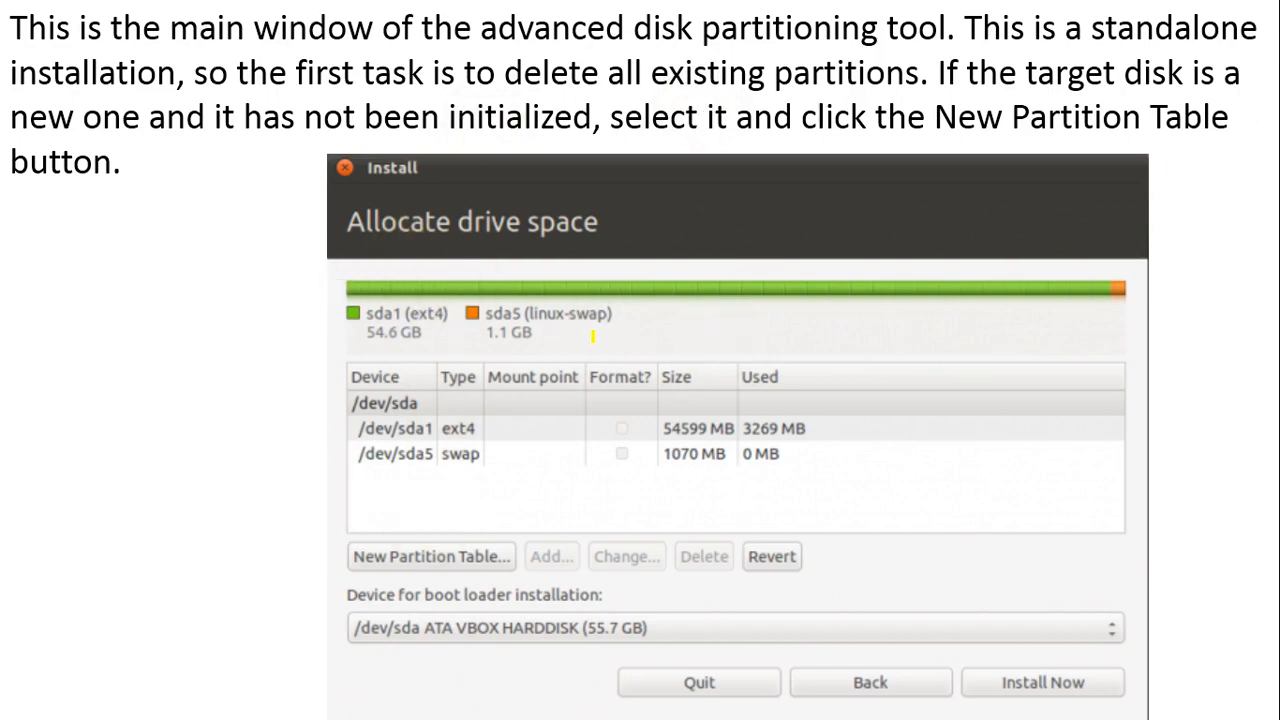
- Back in the virtual machine, create a new empty partition table on /dev/sda and select its free space
key("super")
key("super")
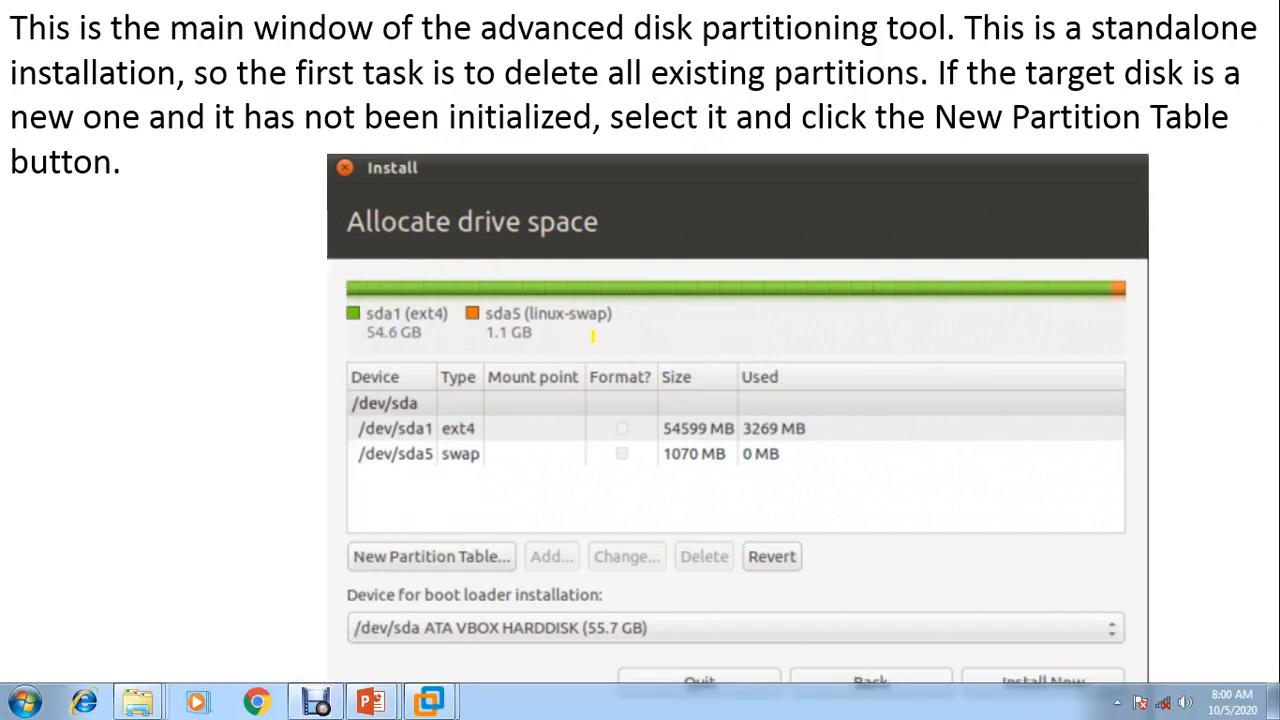
key("super")
left_click(455, 708)
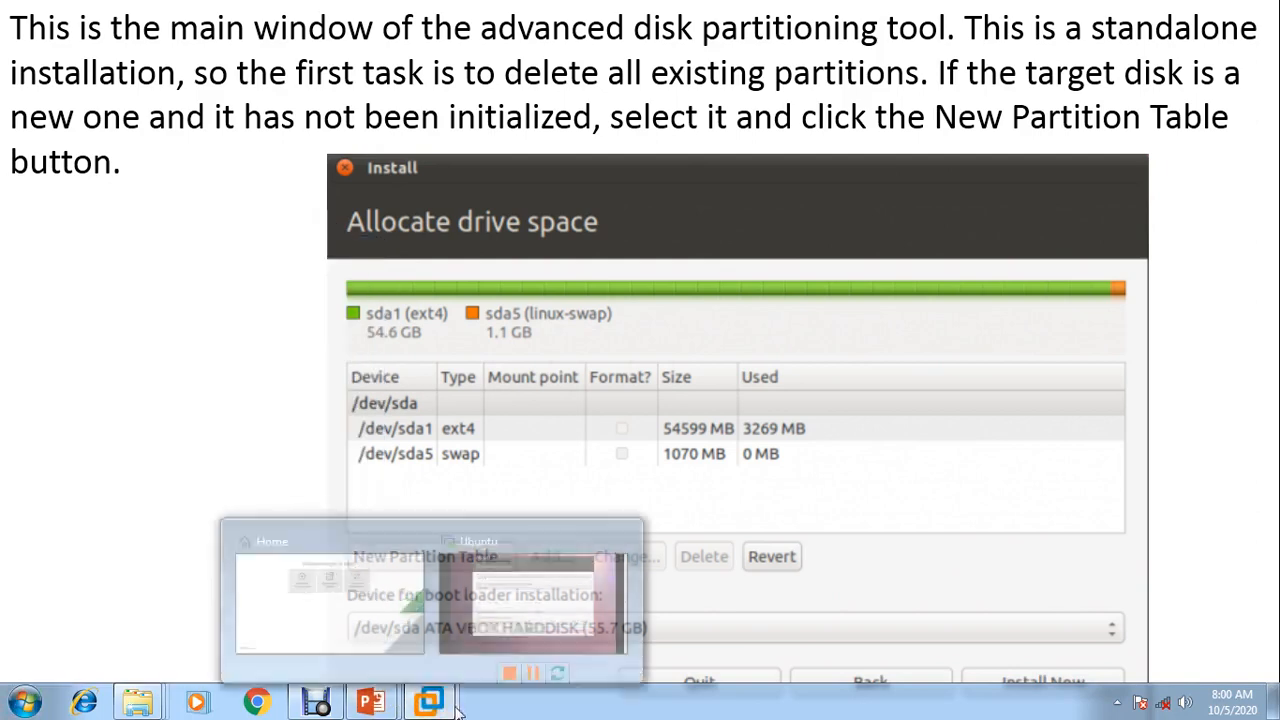
left_click(480, 636)
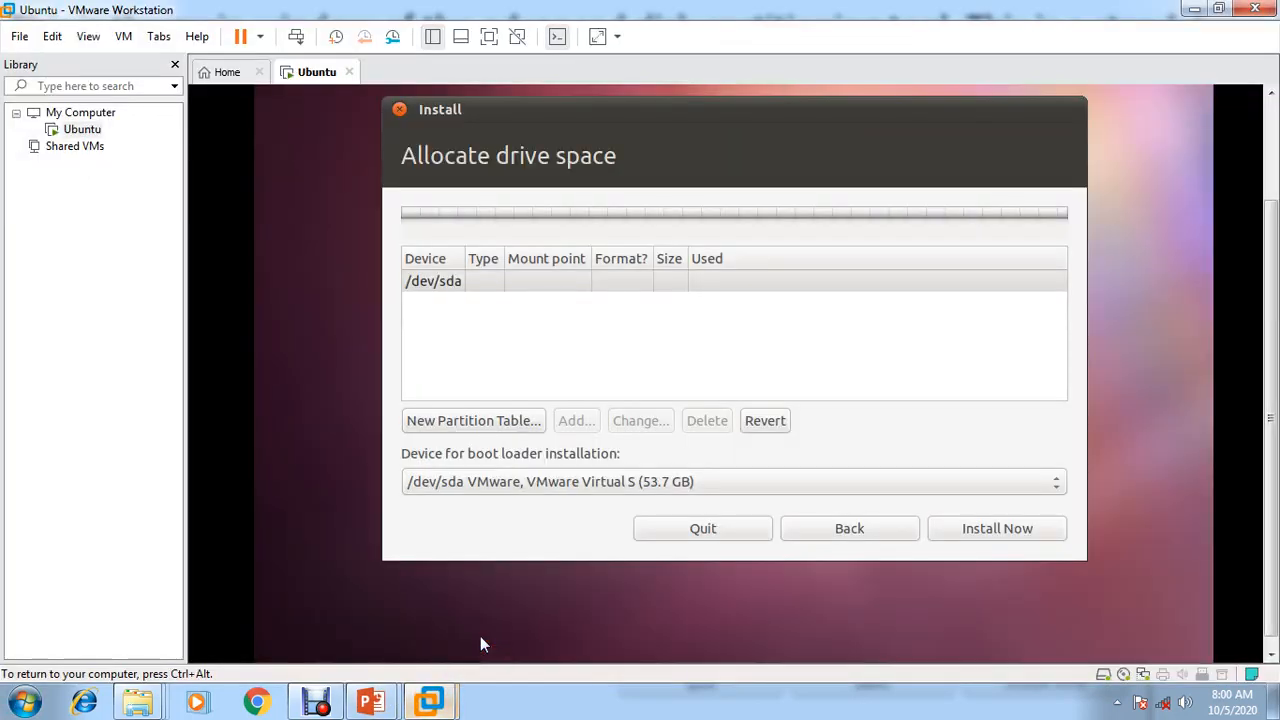
left_click(492, 428)
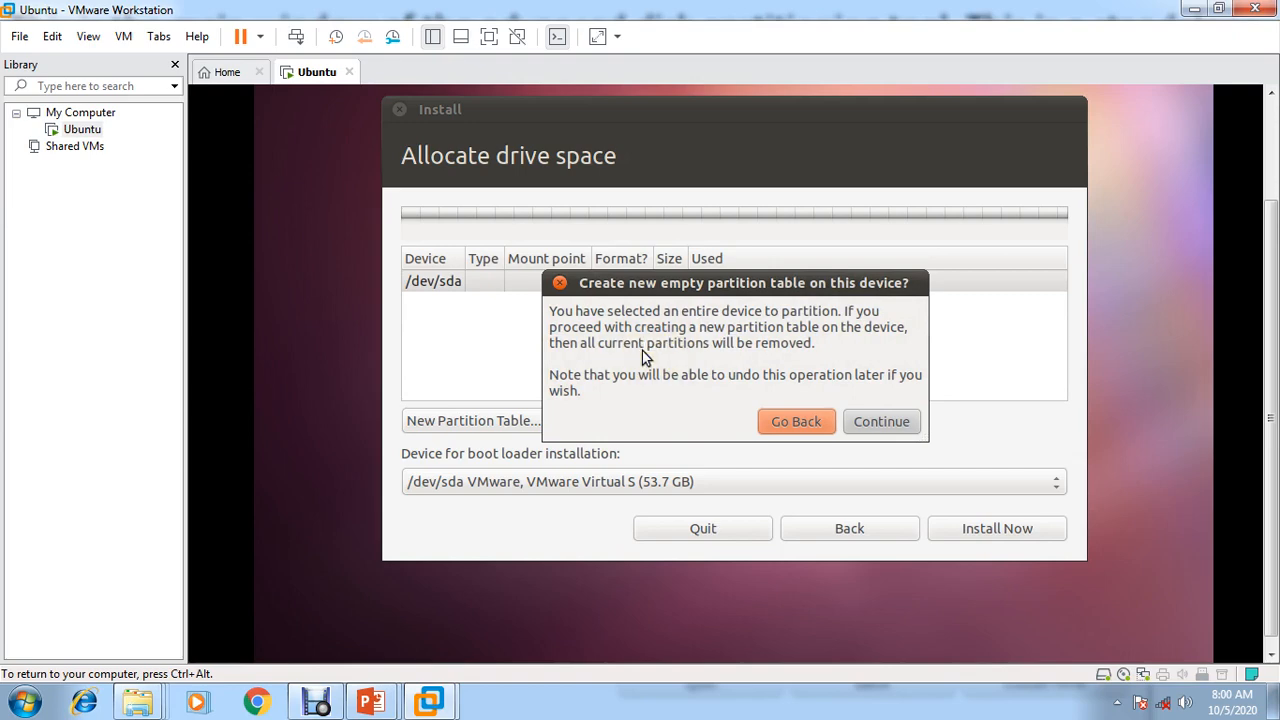
left_click(890, 427)
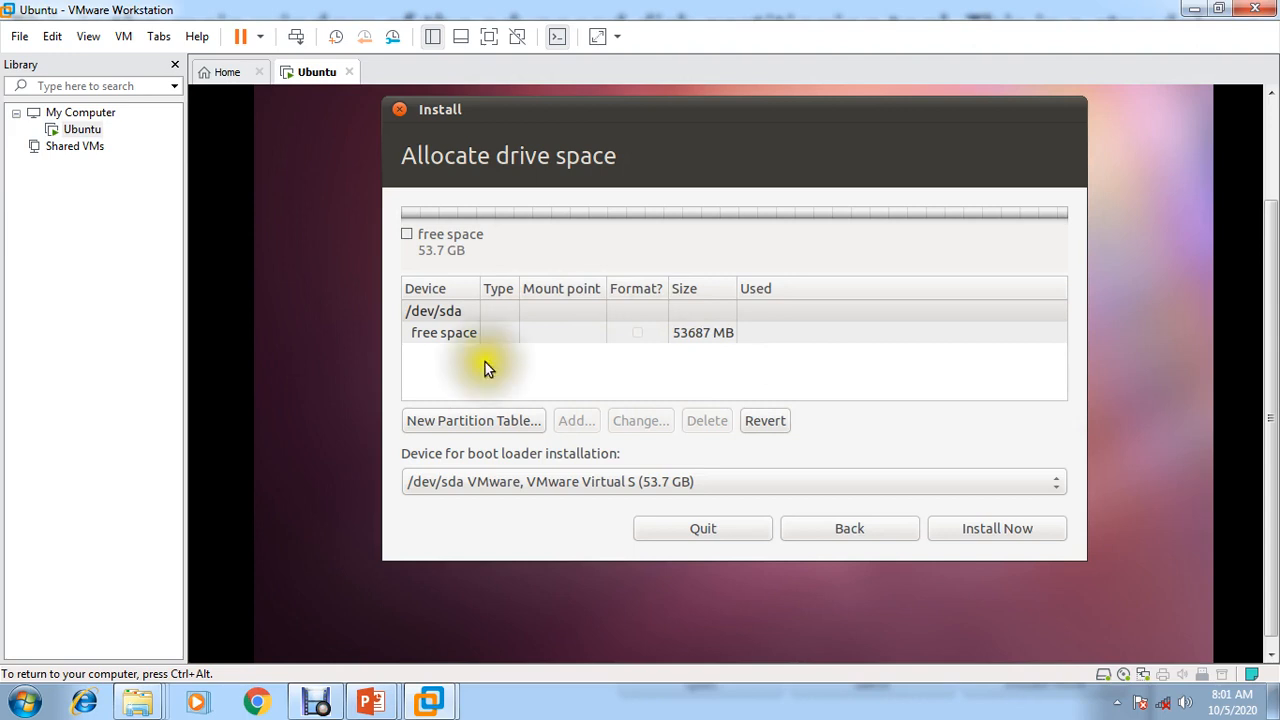
left_click(459, 344)
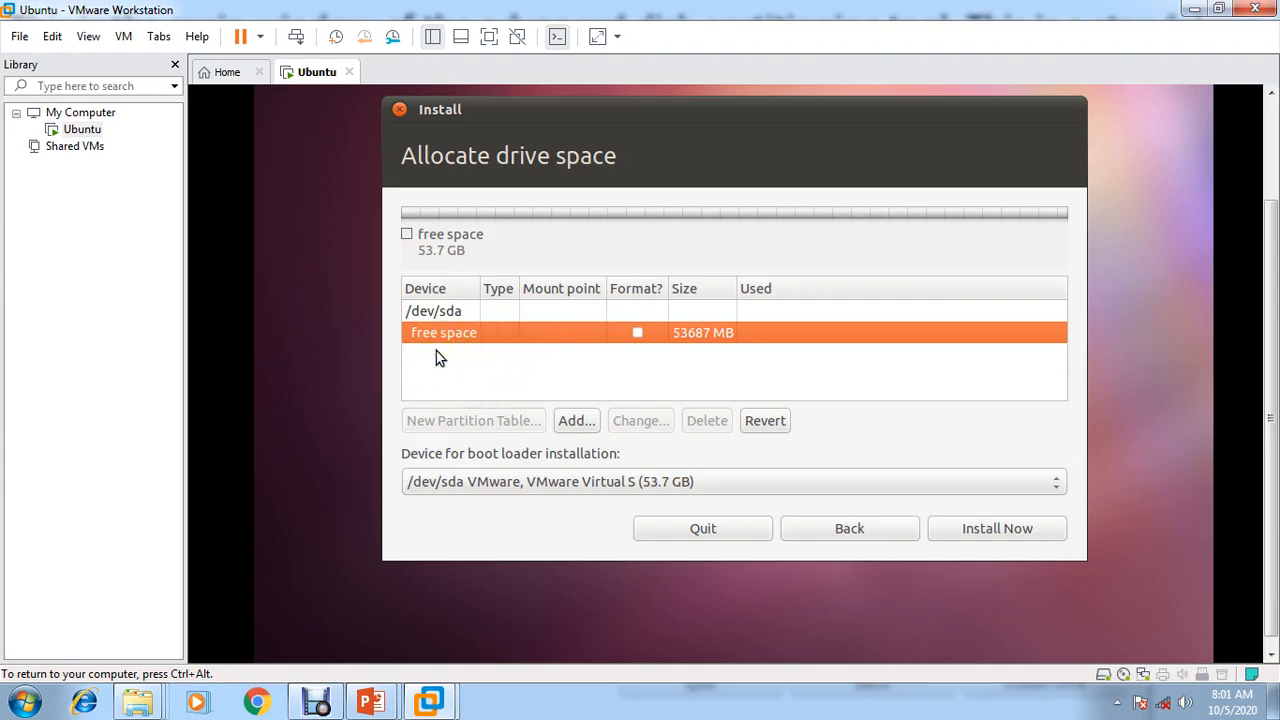
- Start adding a partition in the free space, and review the partition types and the partition definition in the PowerPoint slide show
left_click(584, 424)
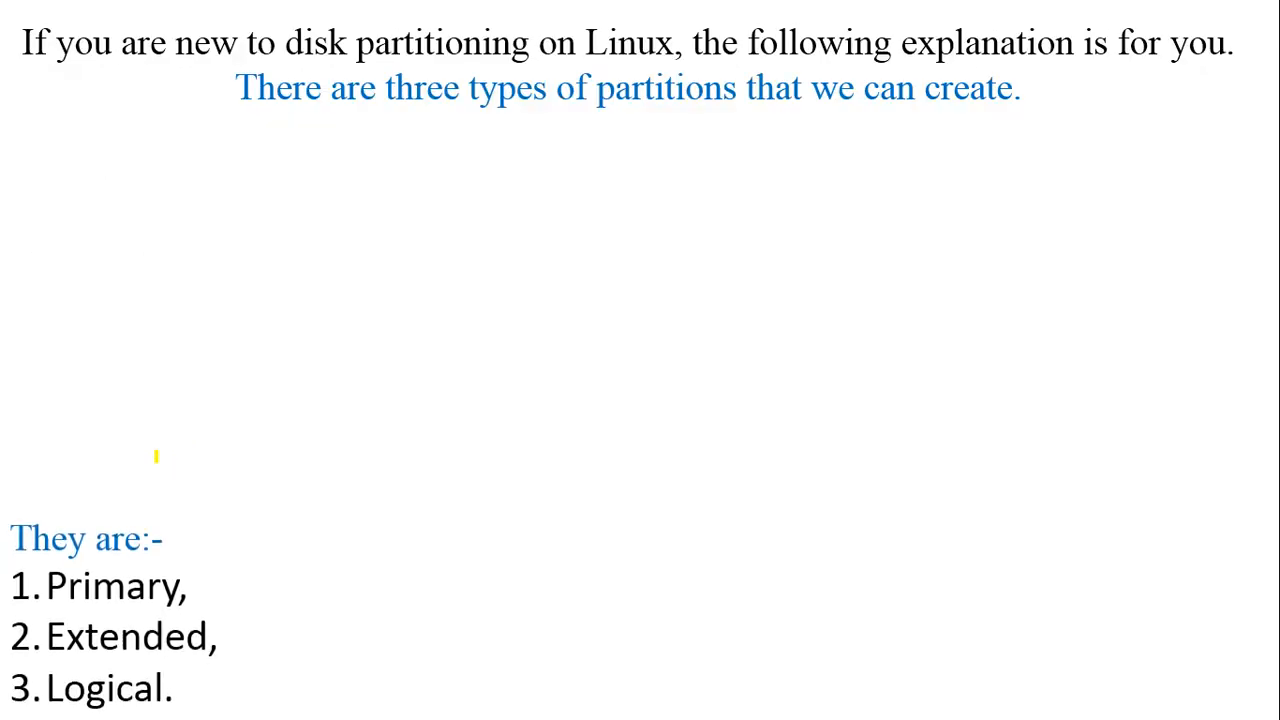
key("super")
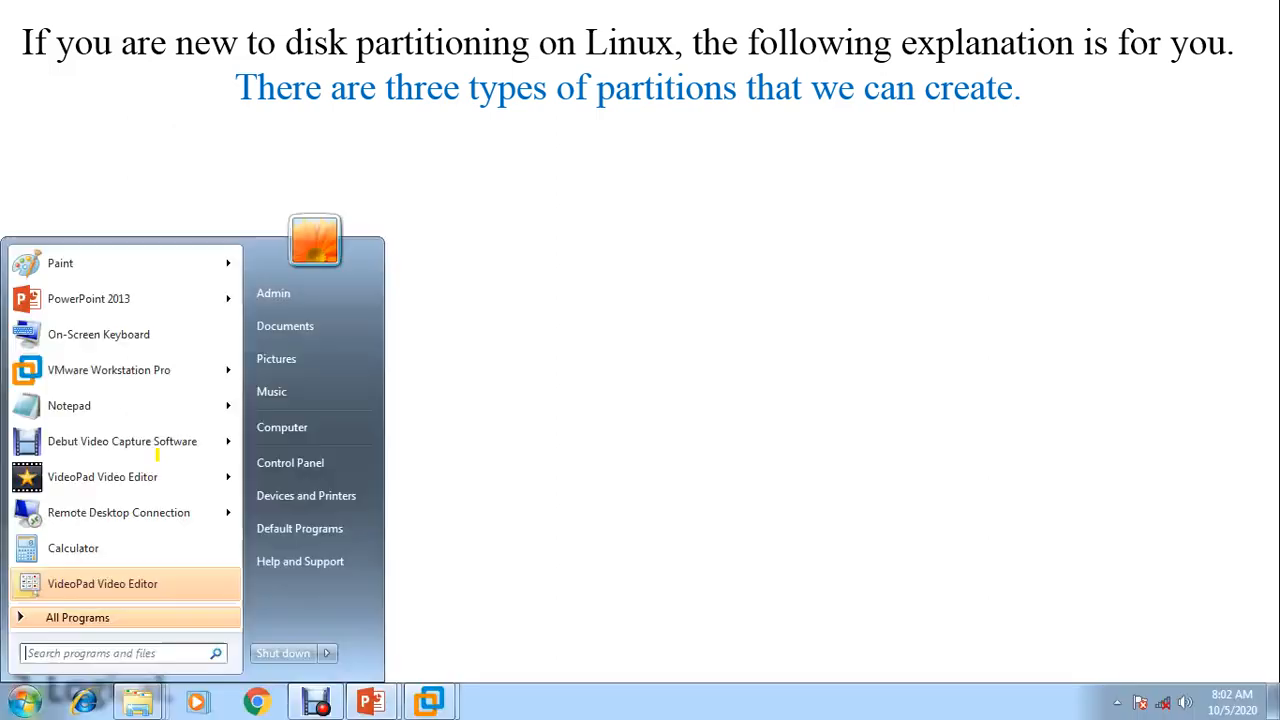
left_click(428, 703)
left_click(503, 621)
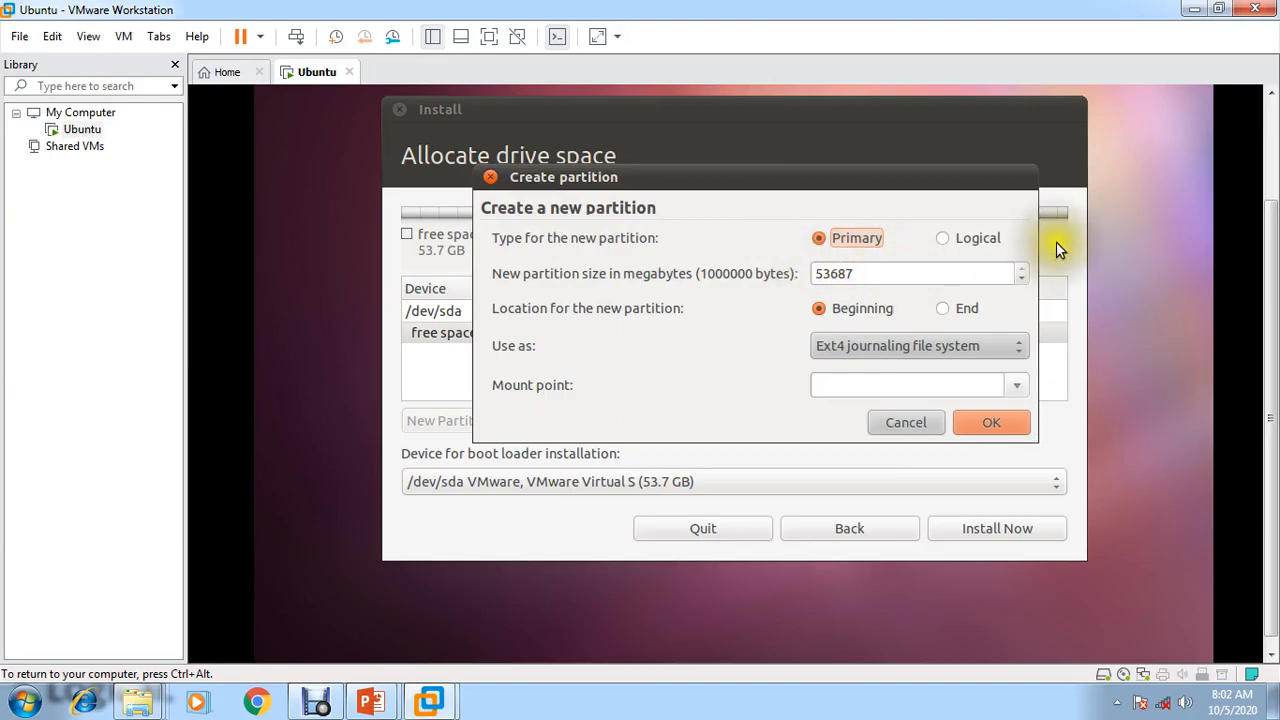
left_click(1194, 9)
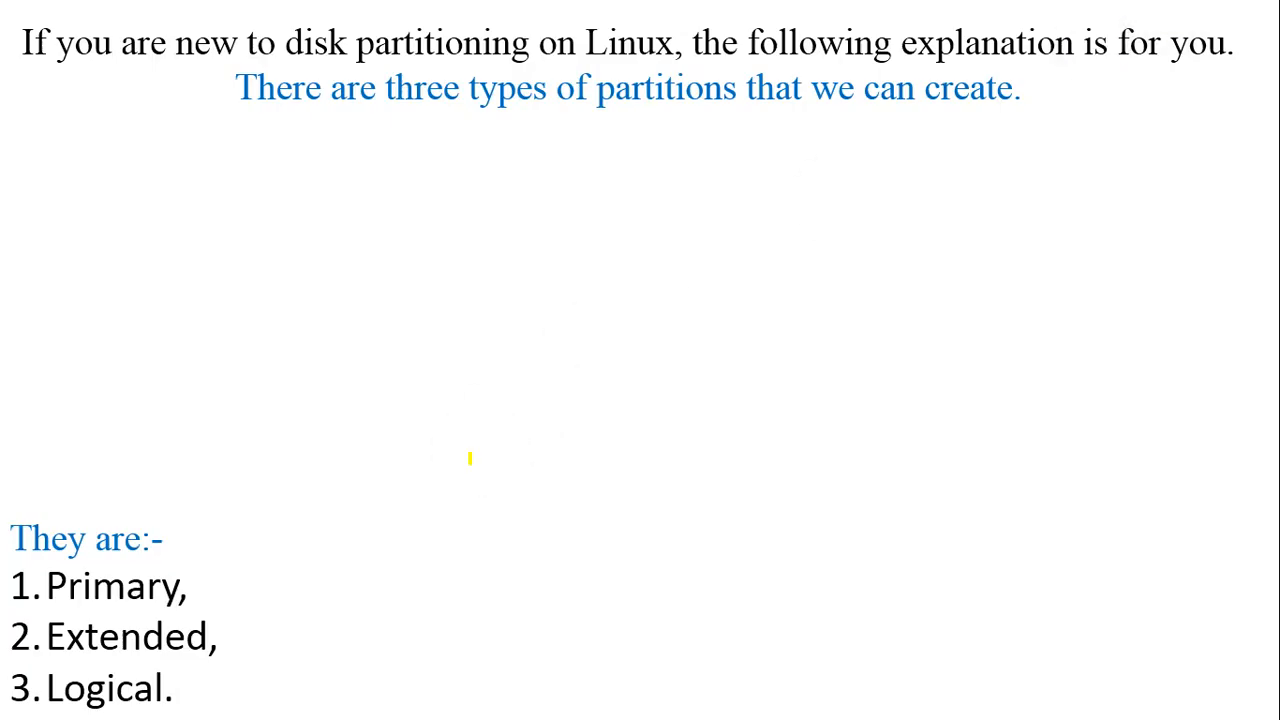
key("Right")
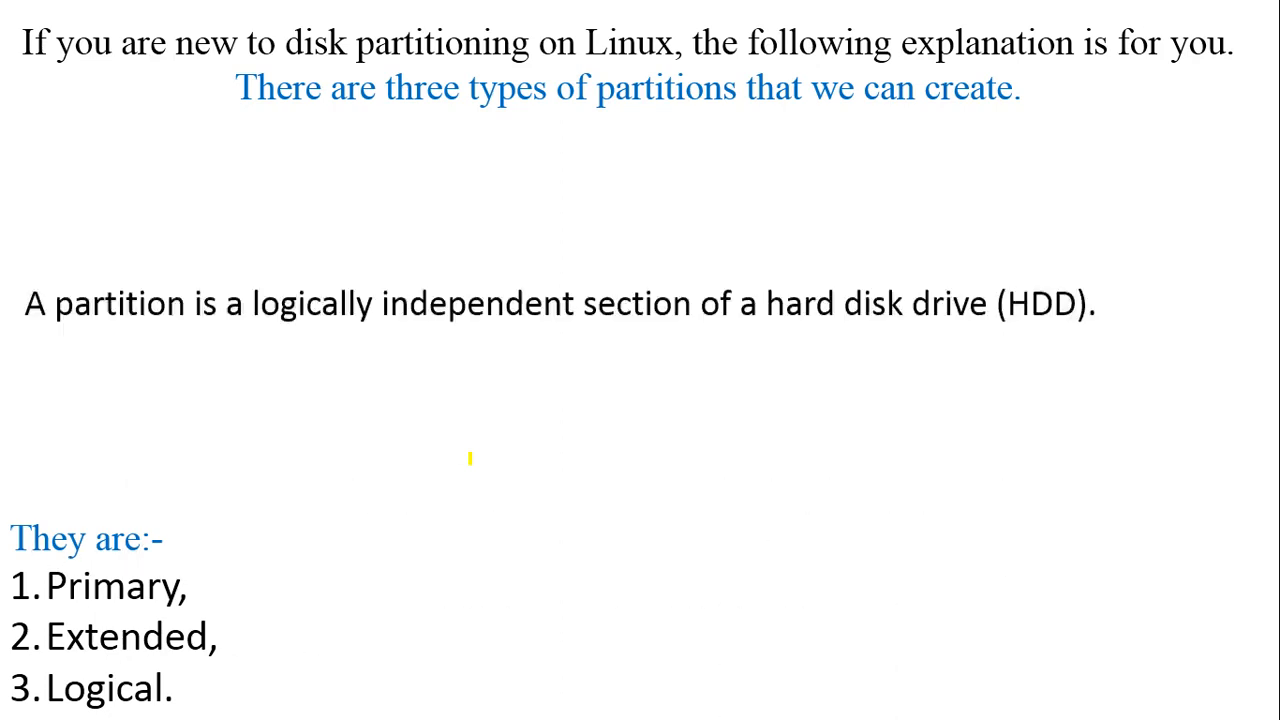
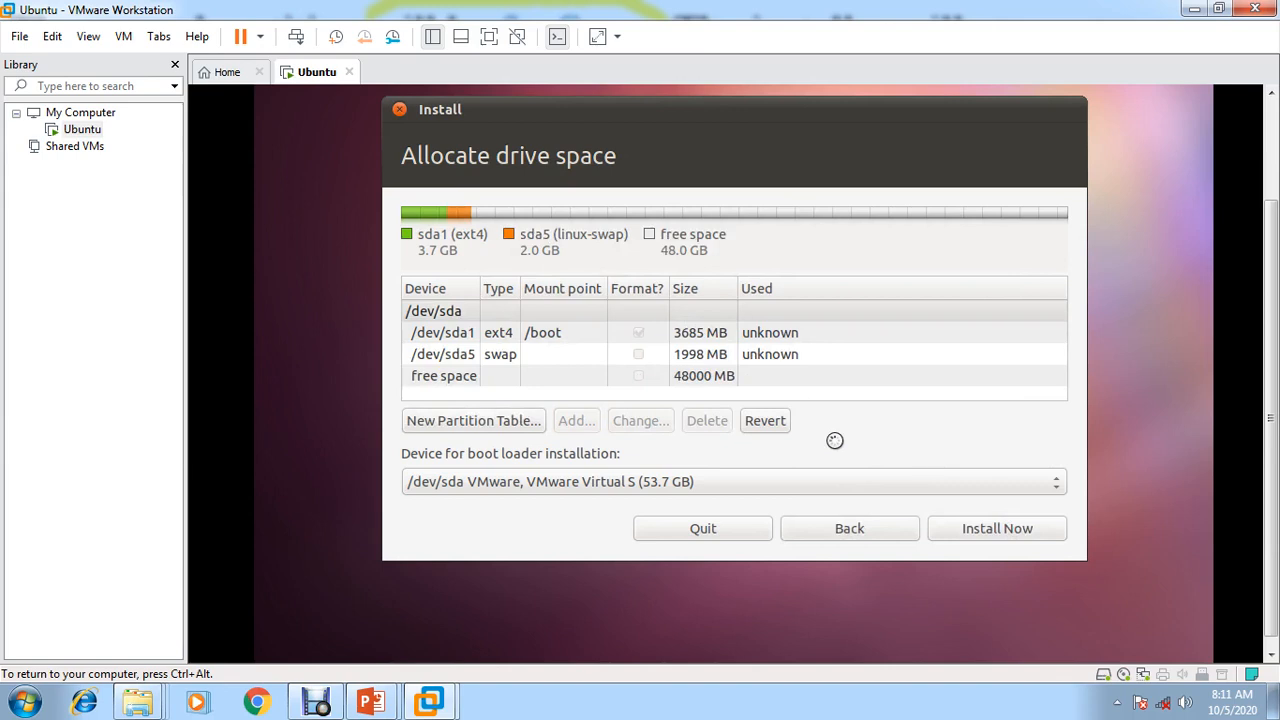
- Select the free space that follows the swap partition on /dev/sda and start adding a new partition there
left_click(509, 362)
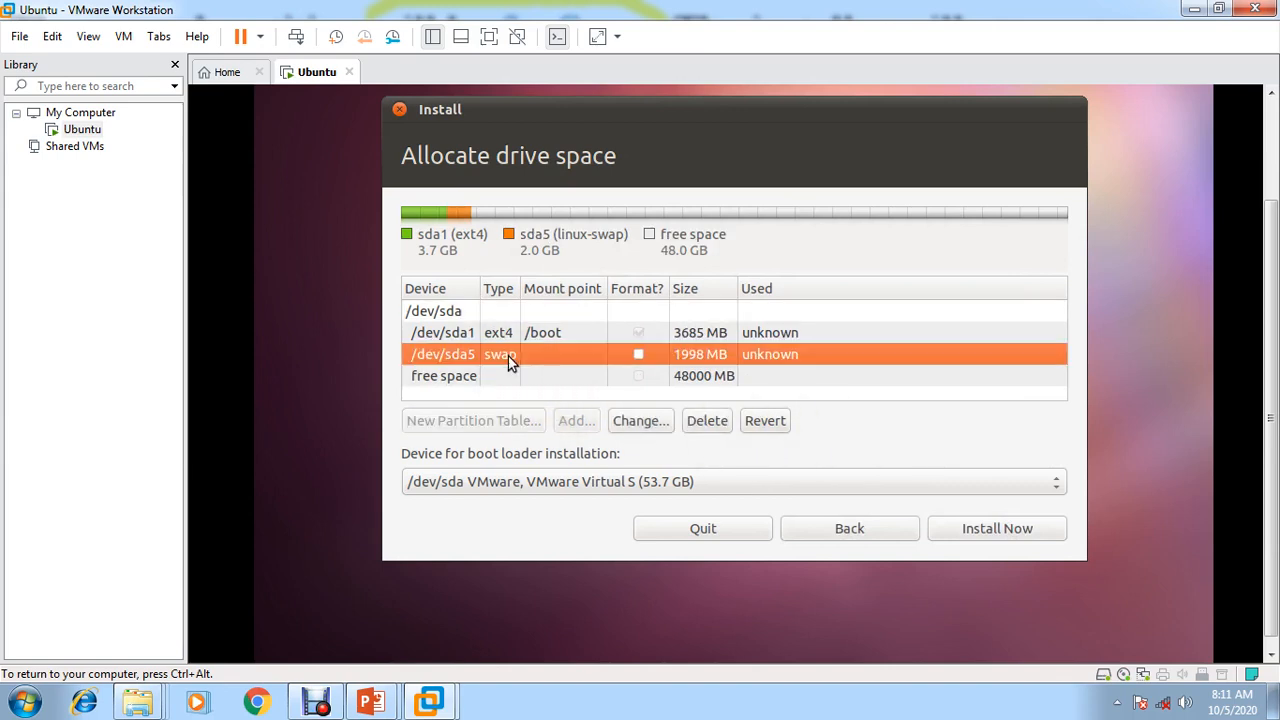
left_click(447, 380)
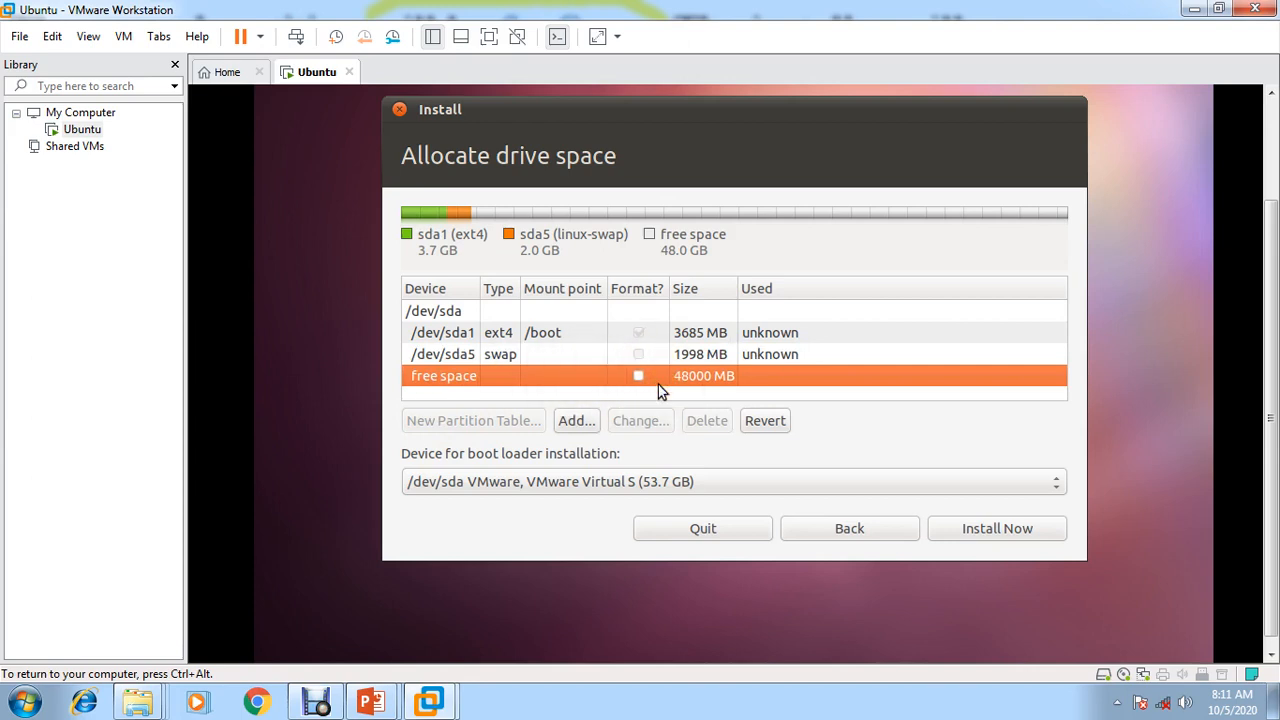
left_click(574, 421)
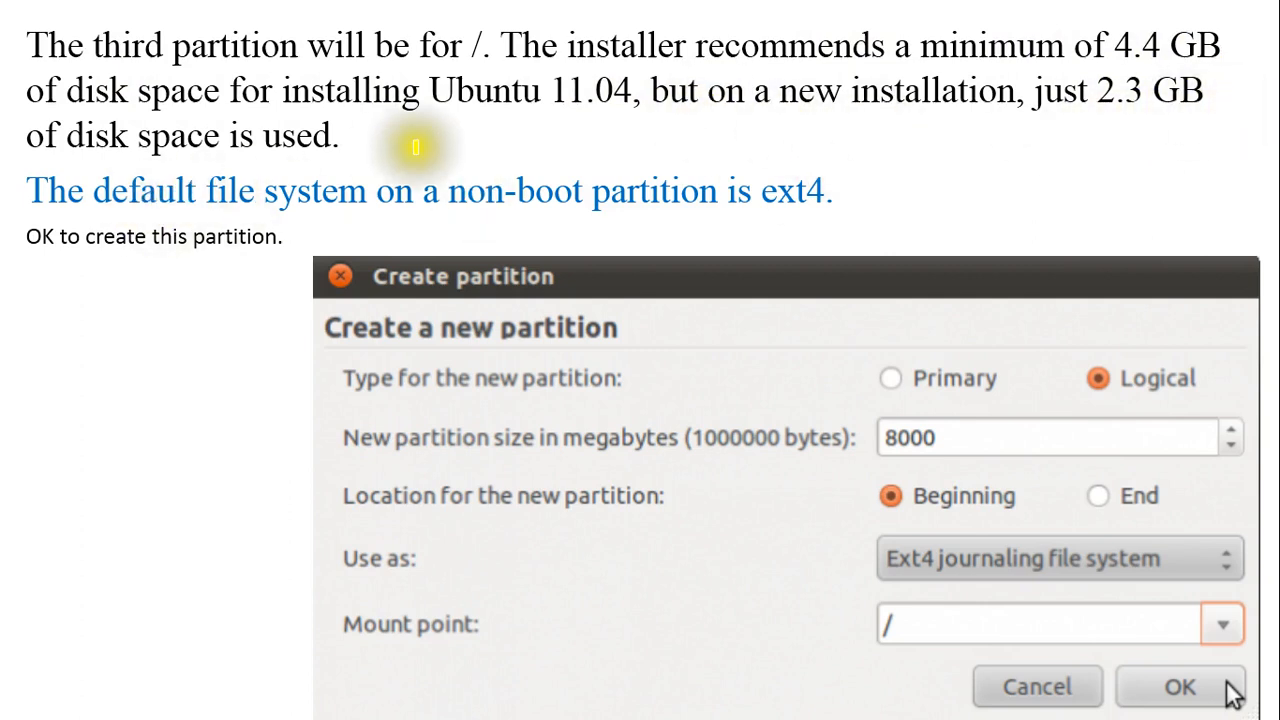
- On the PowerPoint slide about the third partition, mark the disk space note, the ext4 default, the file system and the / mount point in yellow
mouse_move(327, 114)
left_mouse_down()
mouse_move(358, 156)
mouse_move(524, 48)
left_mouse_up()
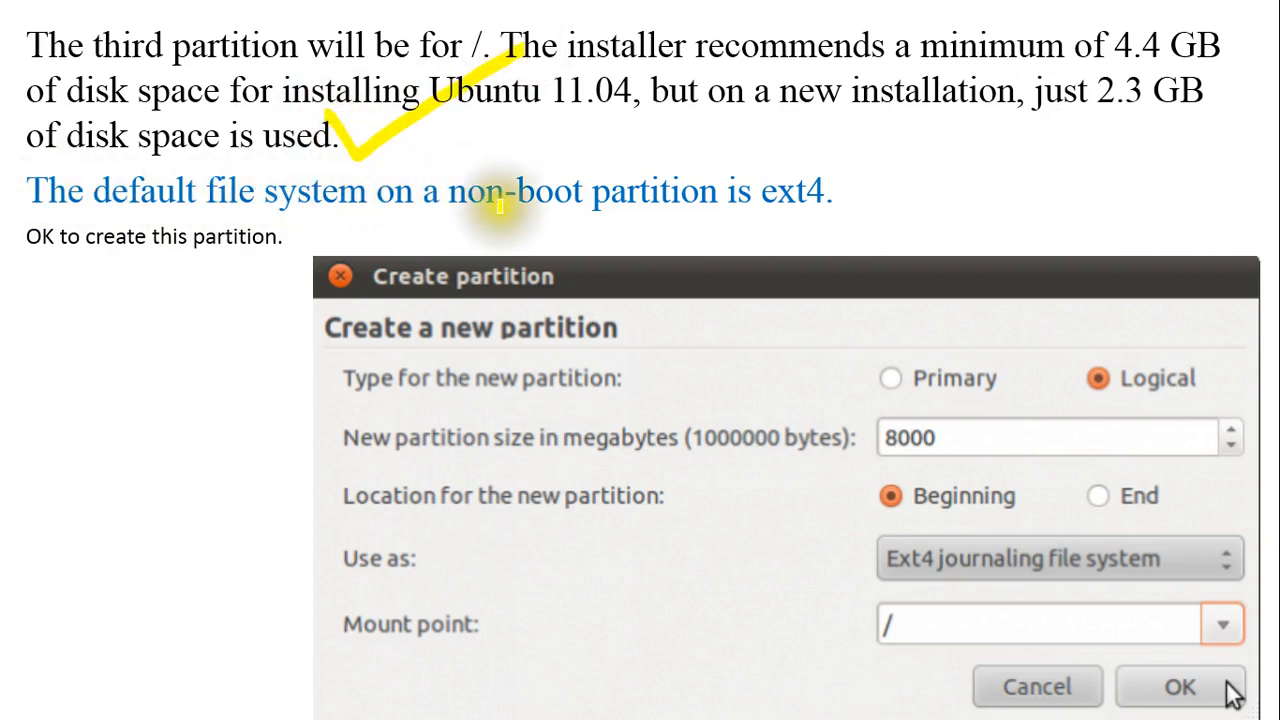
mouse_move(848, 175)
left_mouse_down()
mouse_move(931, 180)
mouse_move(966, 166)
left_mouse_up()
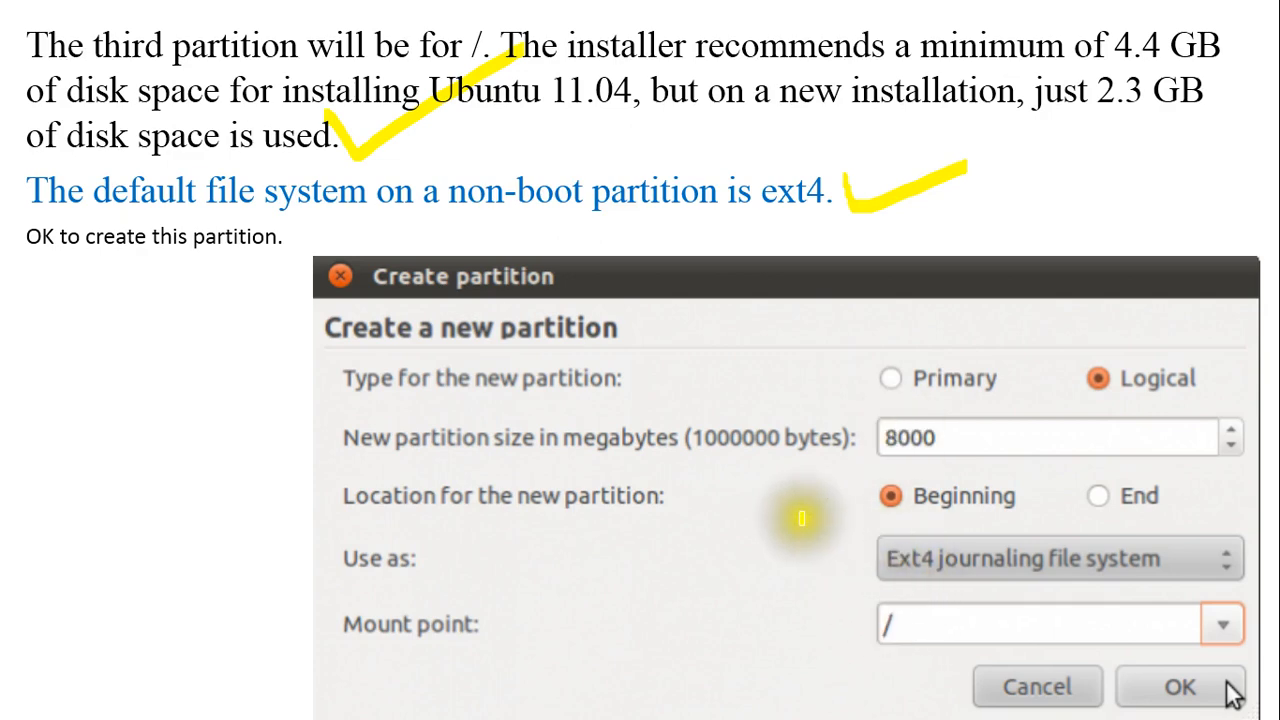
left_click(790, 538)
left_click_drag(790, 538, 1058, 463)
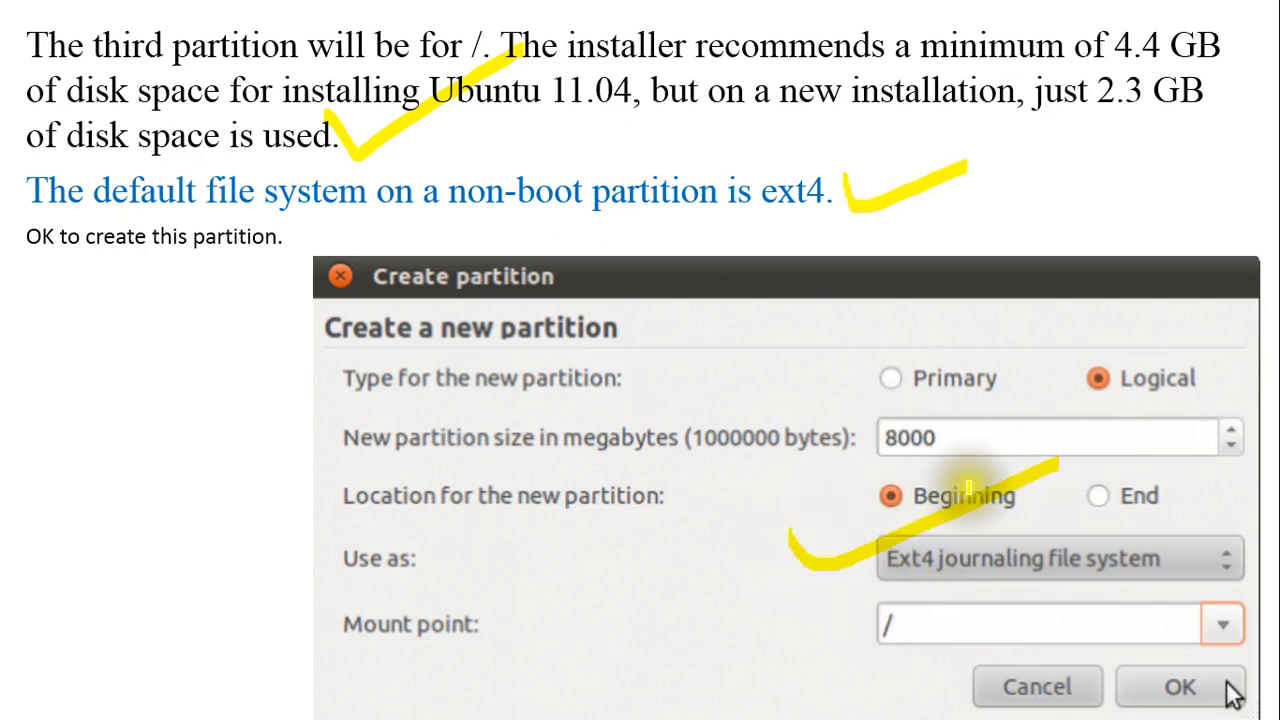
left_click_drag(848, 636, 1040, 608)
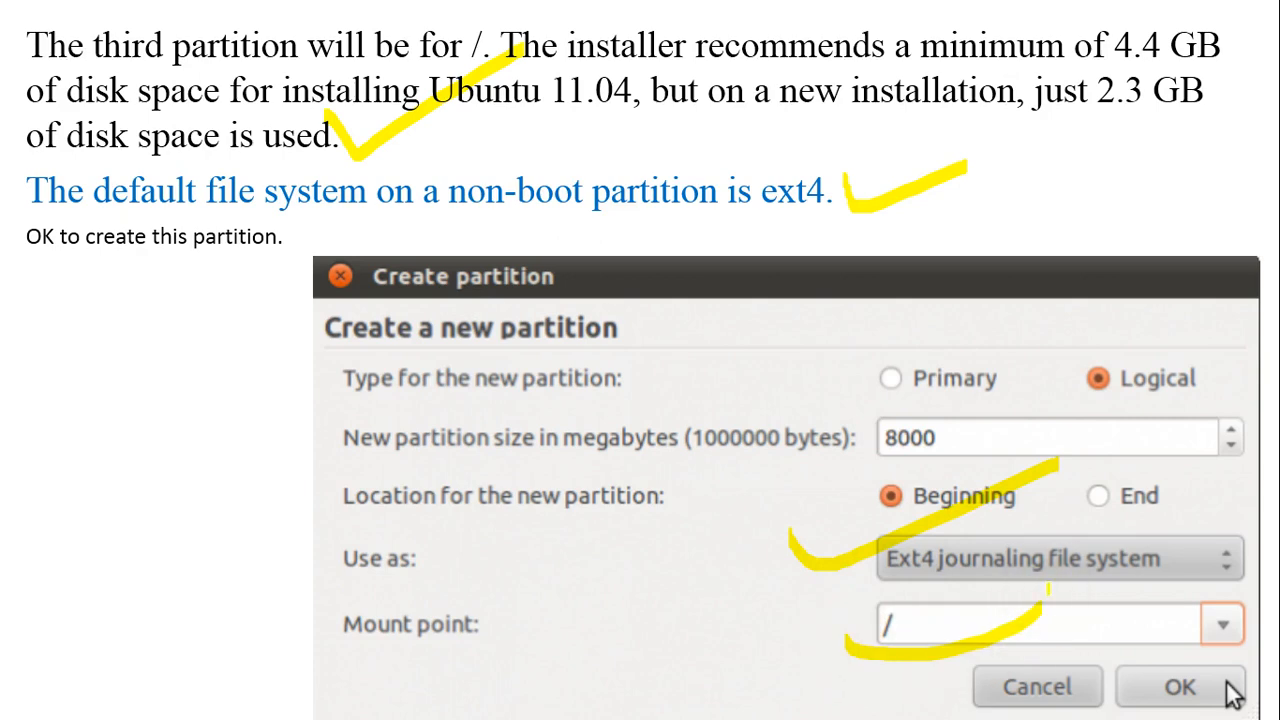
- Back in the virtual machine, create a logical Ext4 partition of 8000 MB with the mount point /
key("super")
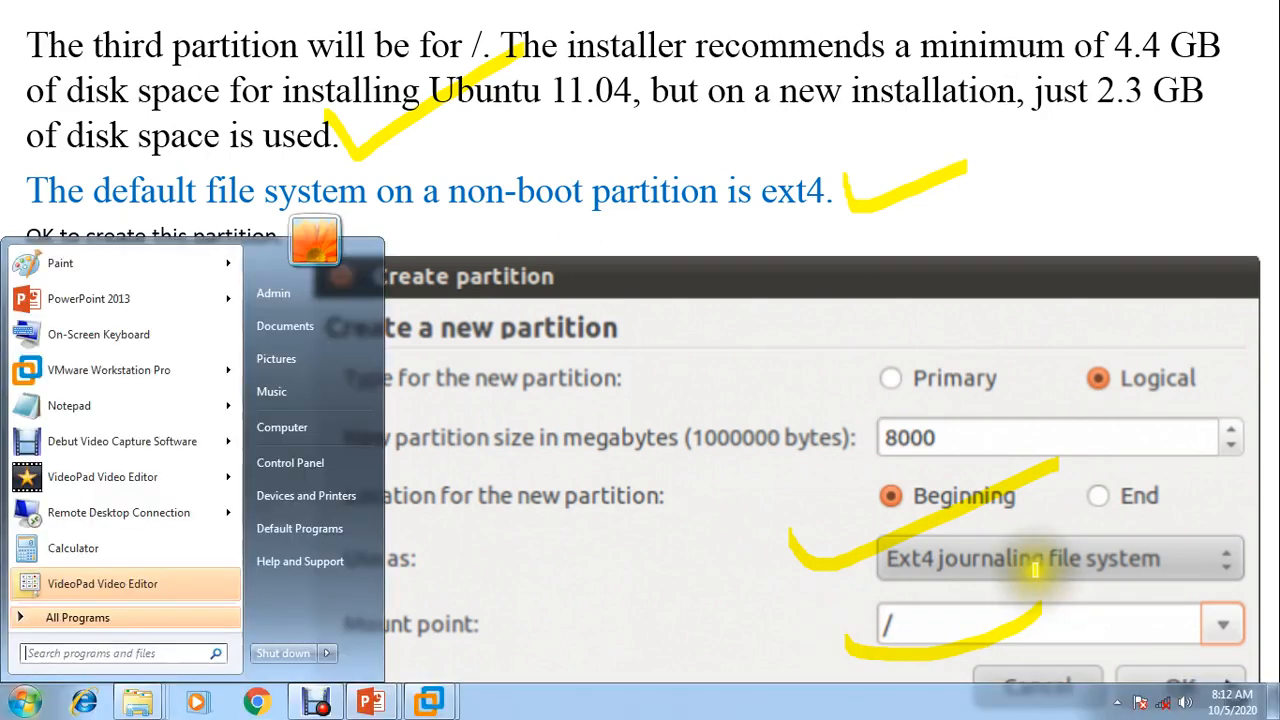
left_click(430, 700)
left_click(515, 624)
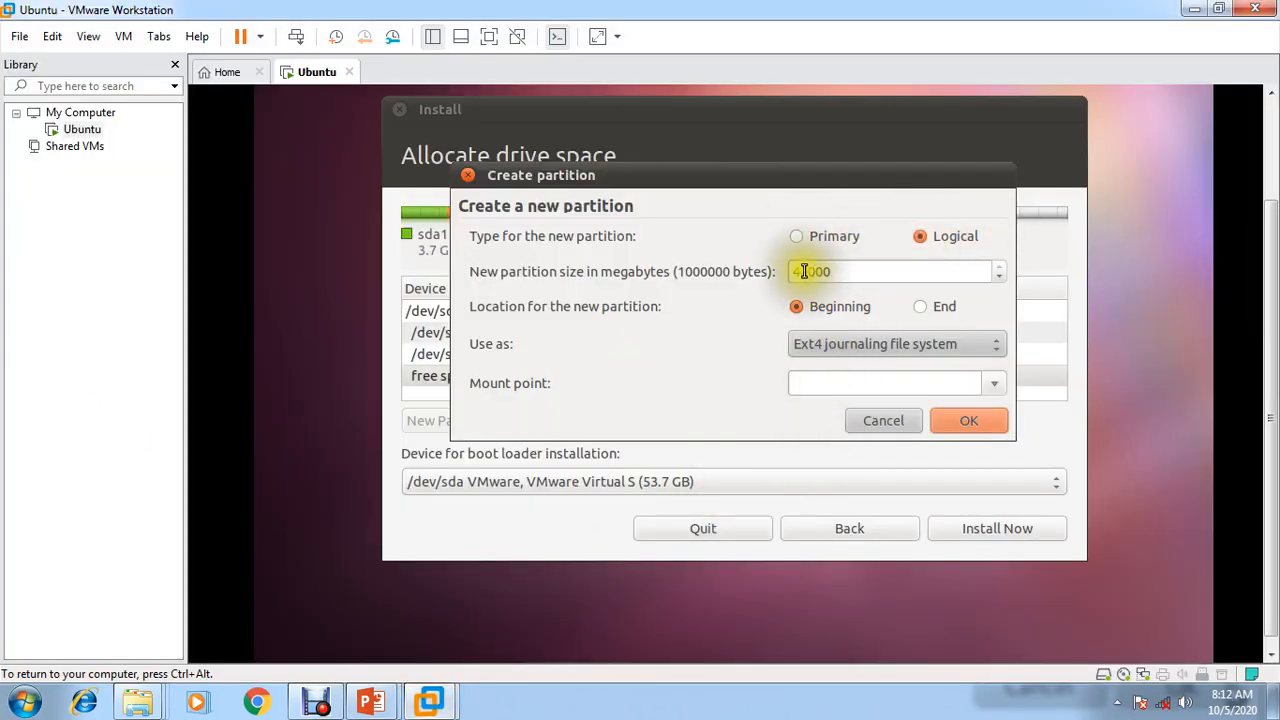
left_click_drag(803, 270, 791, 270)
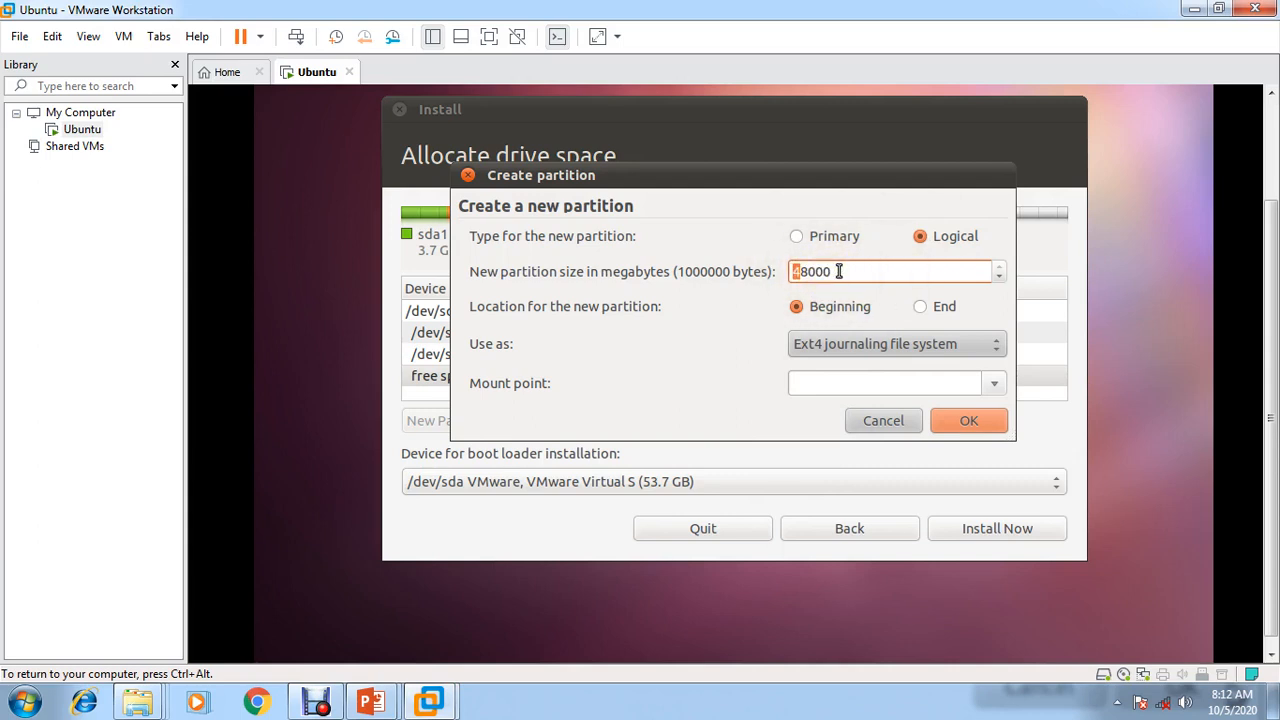
key("Delete")
left_click(995, 385)
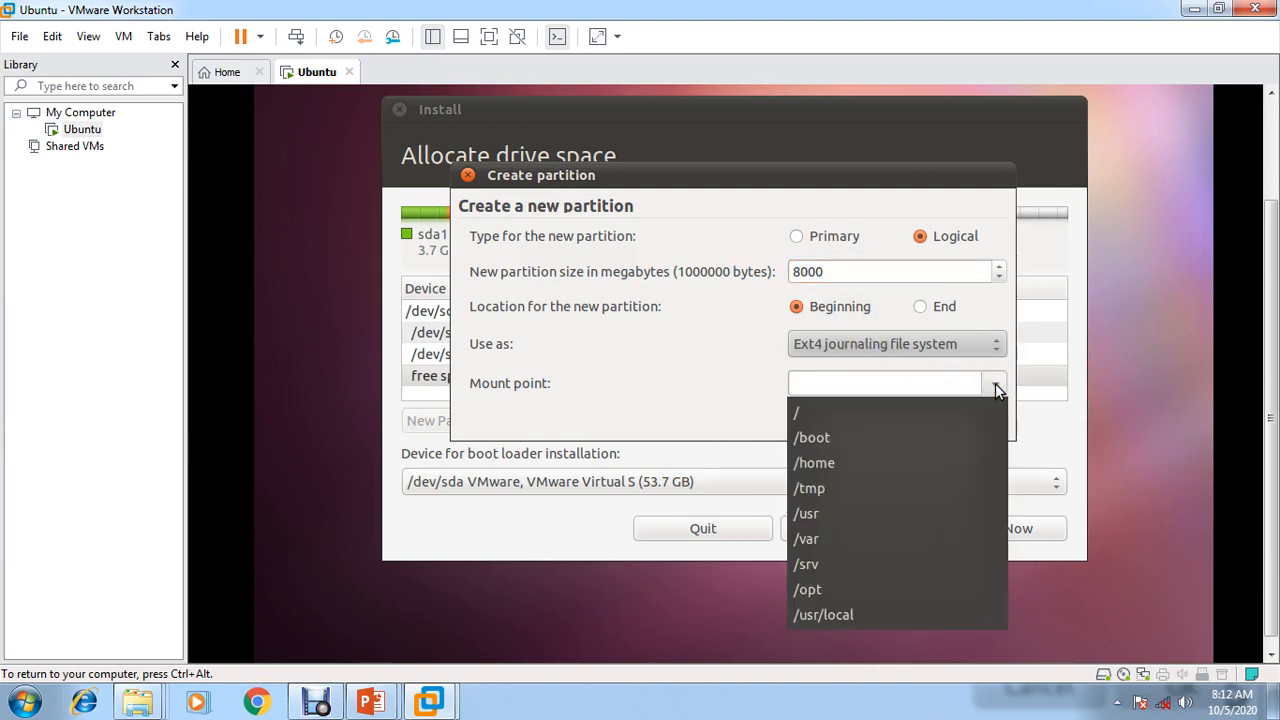
left_click(826, 411)
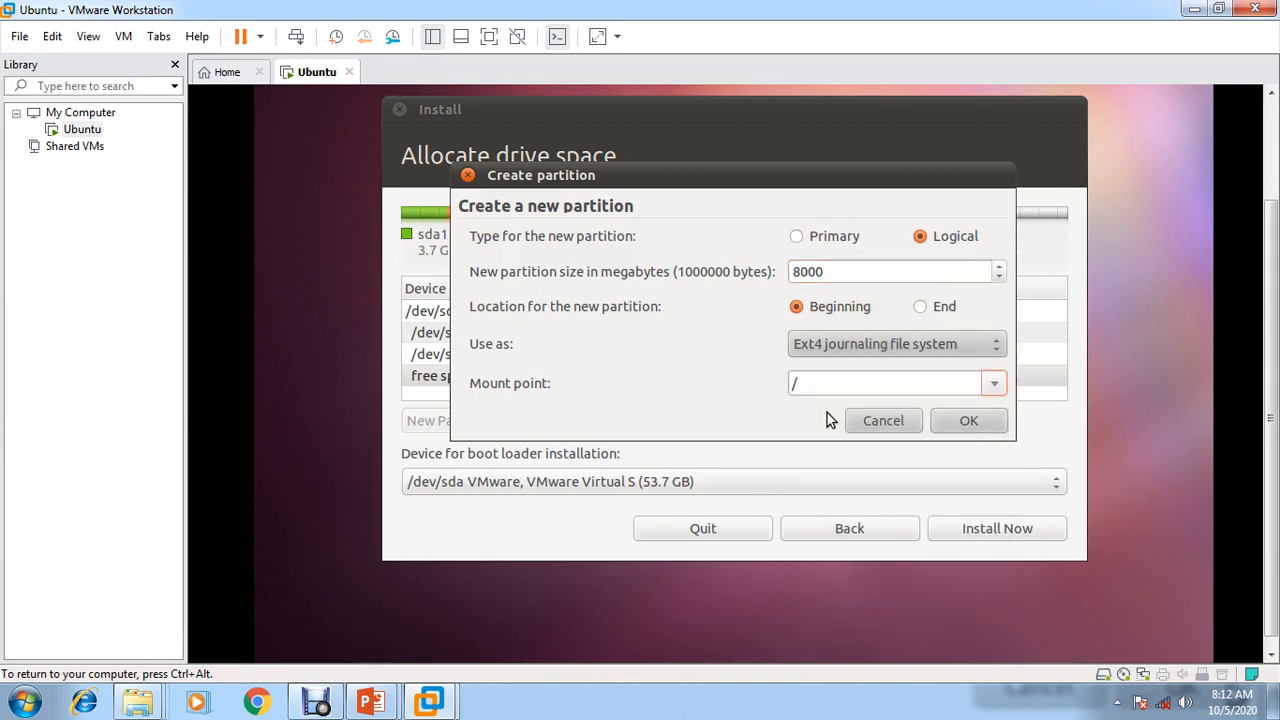
left_click(969, 421)
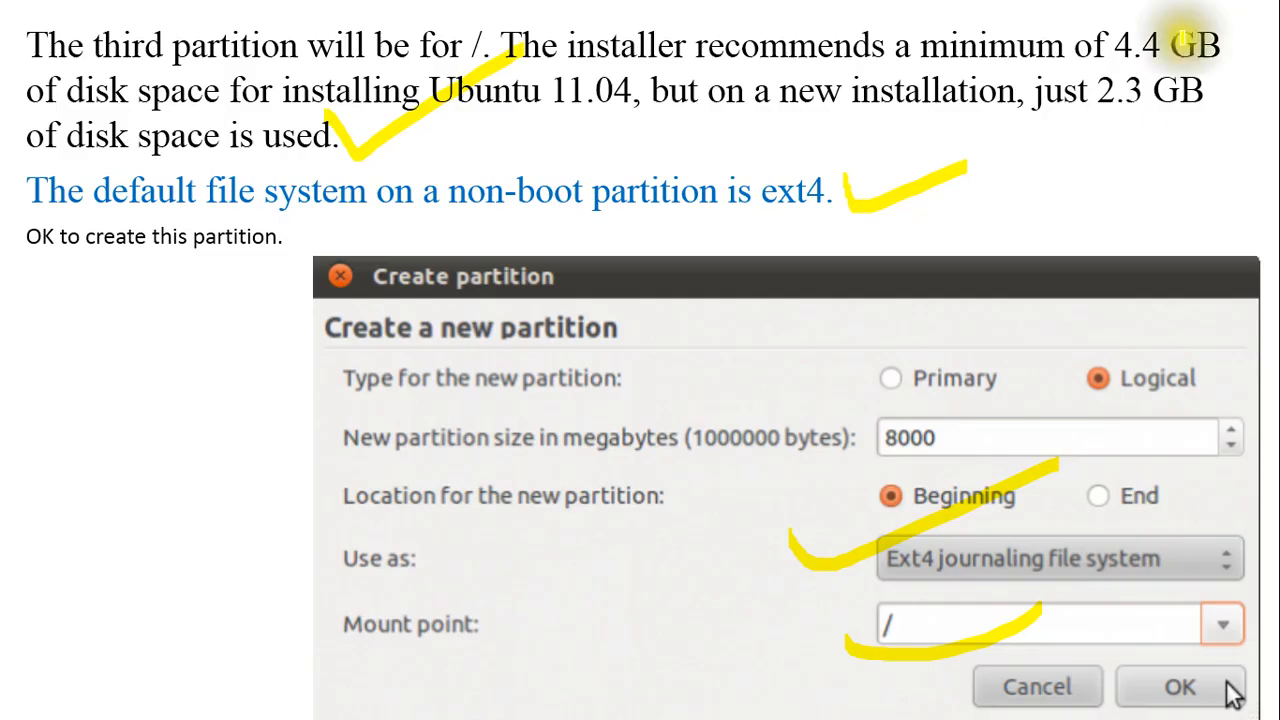
- Review the slide about the final /home partition in the PowerPoint slide show and return to the virtual machine
mouse_move(1080, 352)
left_mouse_down()
mouse_move(1076, 378)
mouse_move(1203, 344)
mouse_move(1044, 355)
left_mouse_up()
key("Right")
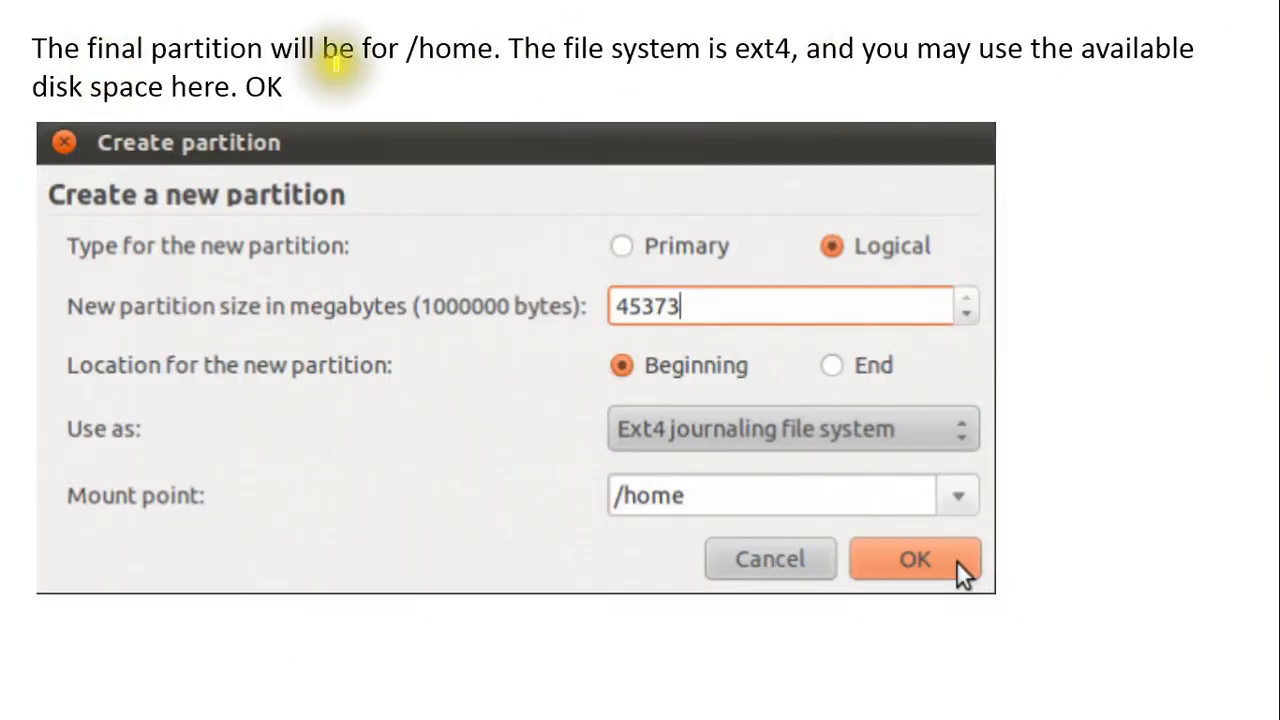
key("super")
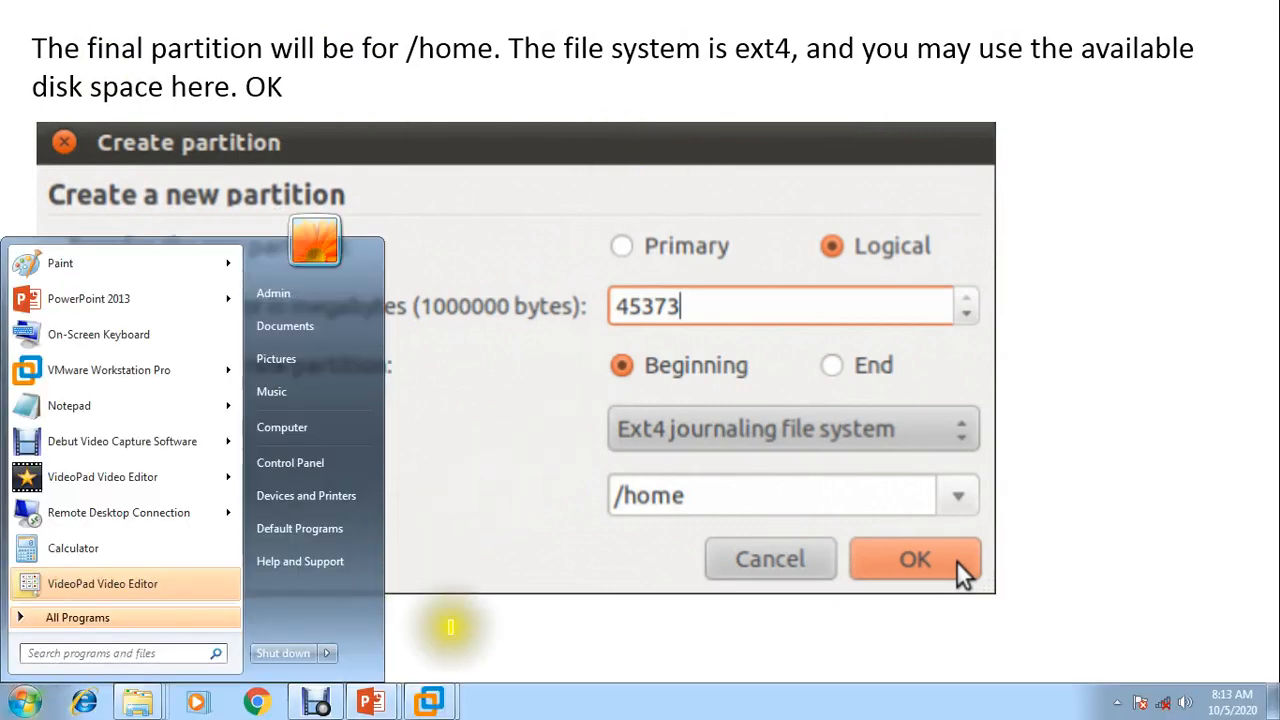
left_click(437, 700)
left_click(551, 640)
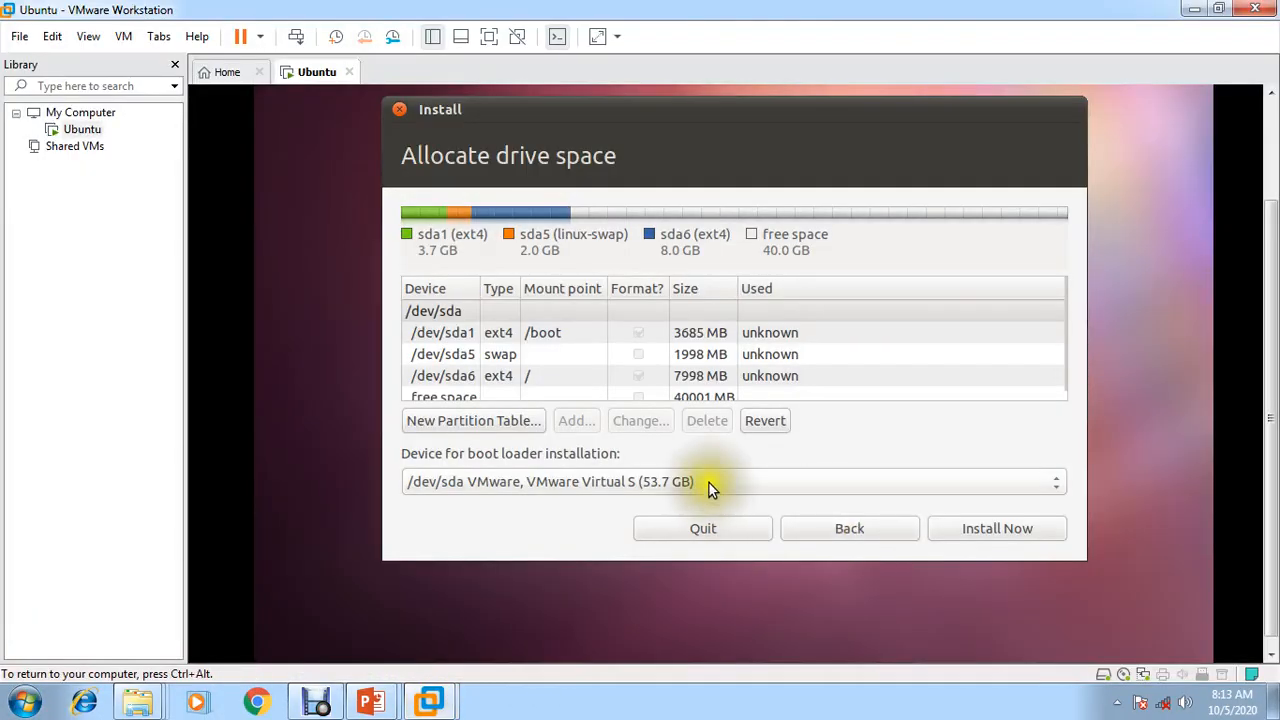
- Select the free space listed after the / partition and start adding another partition there
left_click(1077, 387)
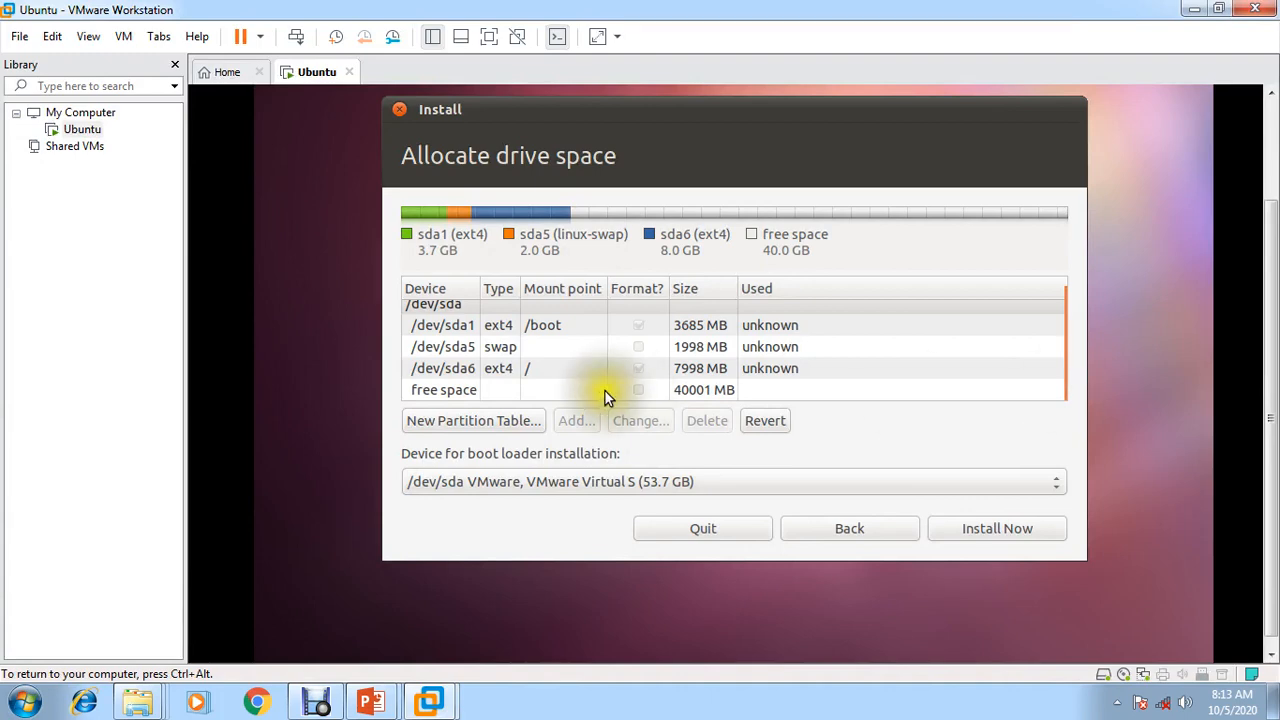
left_click(697, 372)
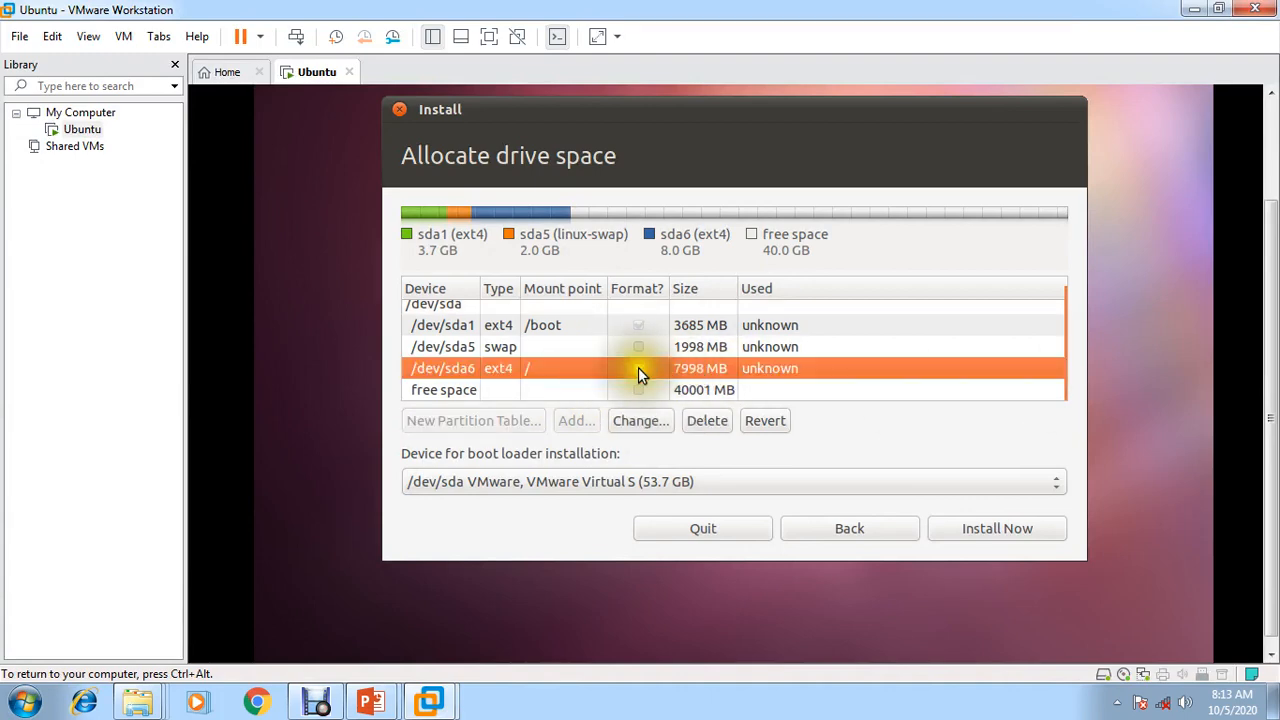
left_click(469, 396)
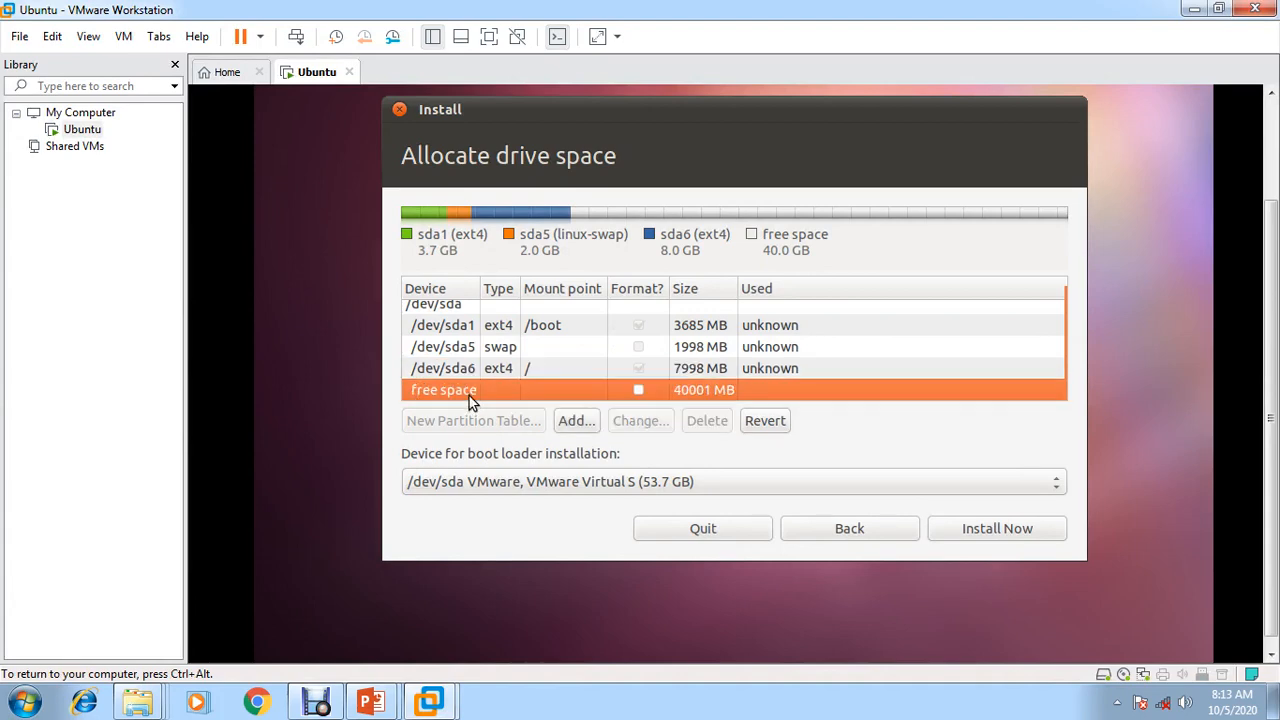
left_click(576, 421)
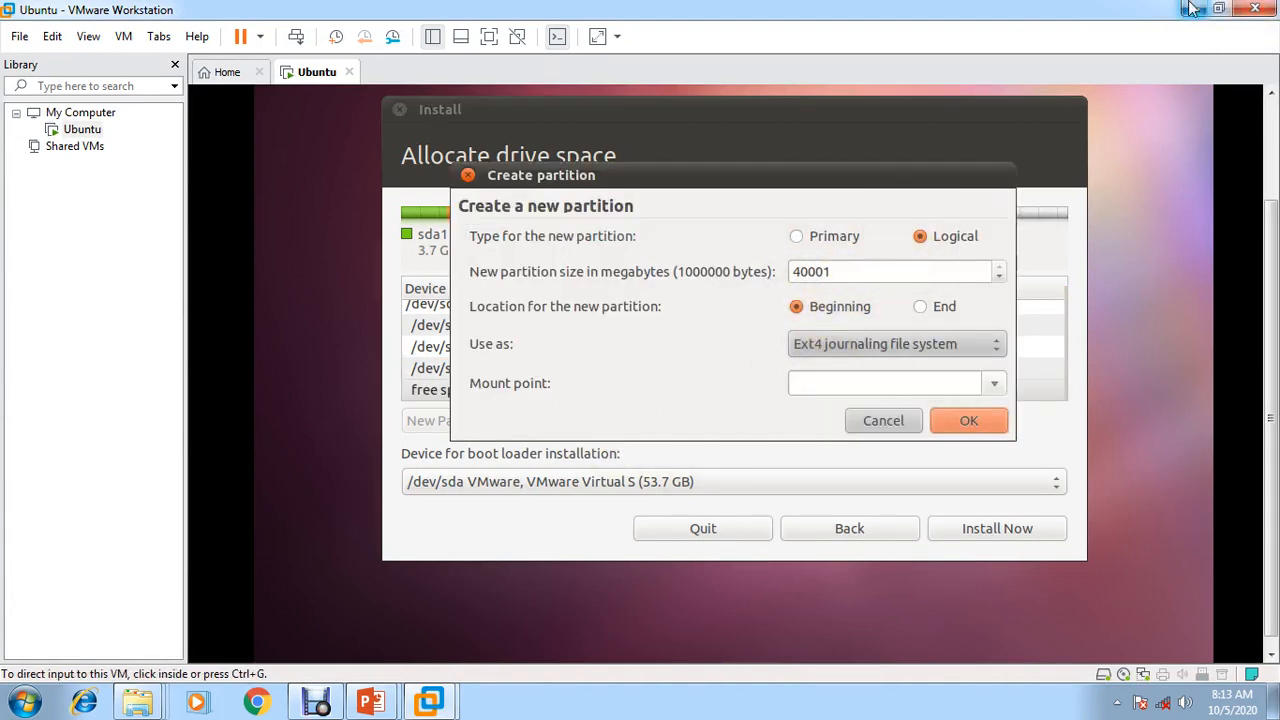
- Switch to the PowerPoint slide about the /home partition and mark its Ext4 journaling file system setting in yellow
mouse_move(371, 702)
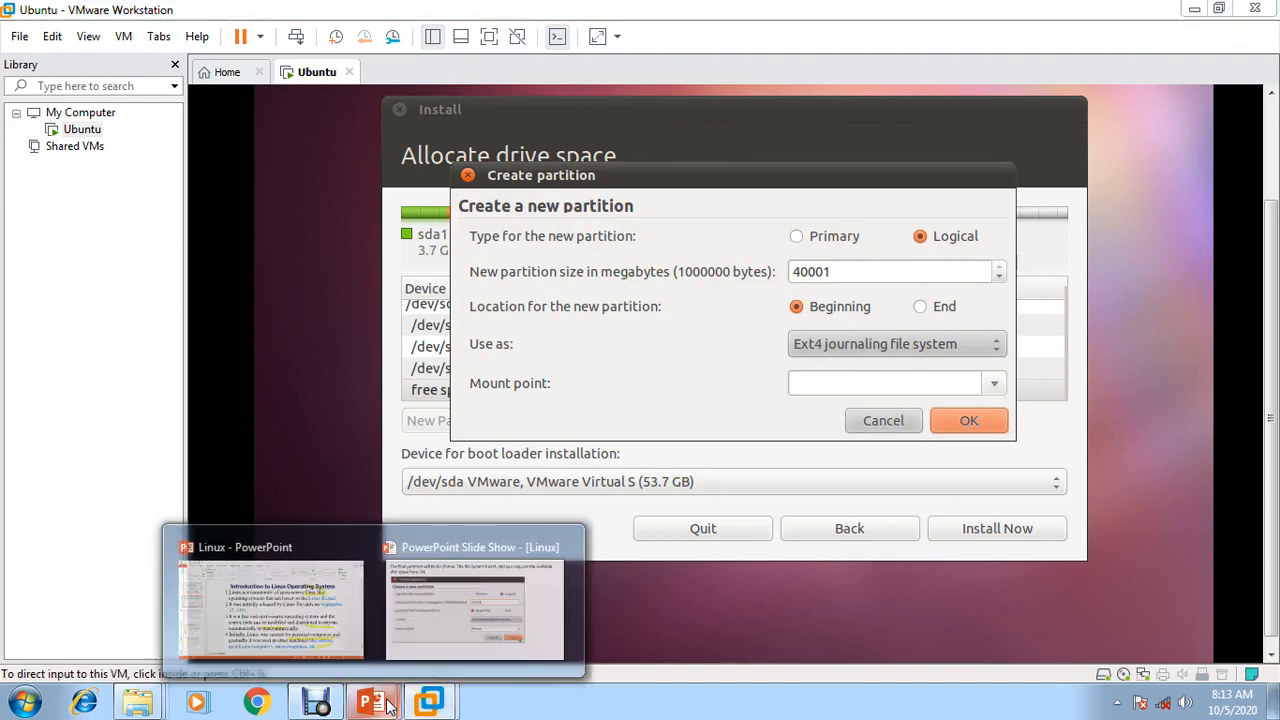
left_click(464, 651)
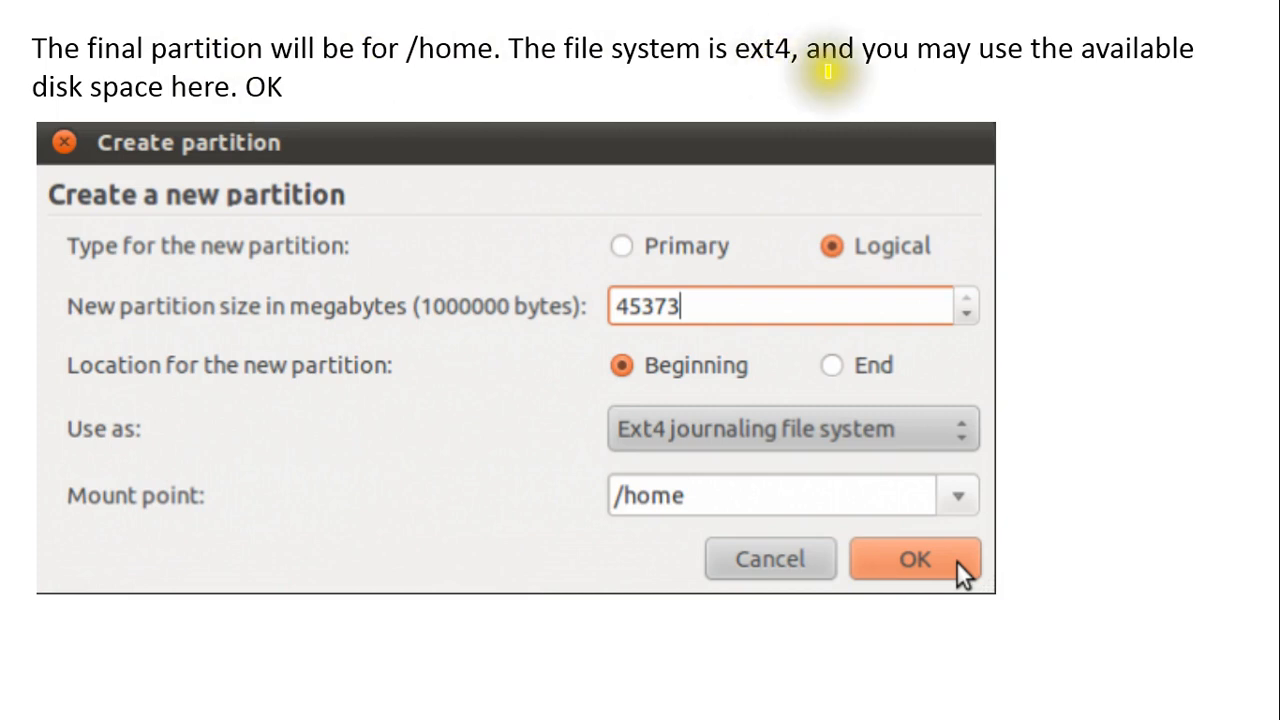
left_click_drag(580, 408, 705, 432)
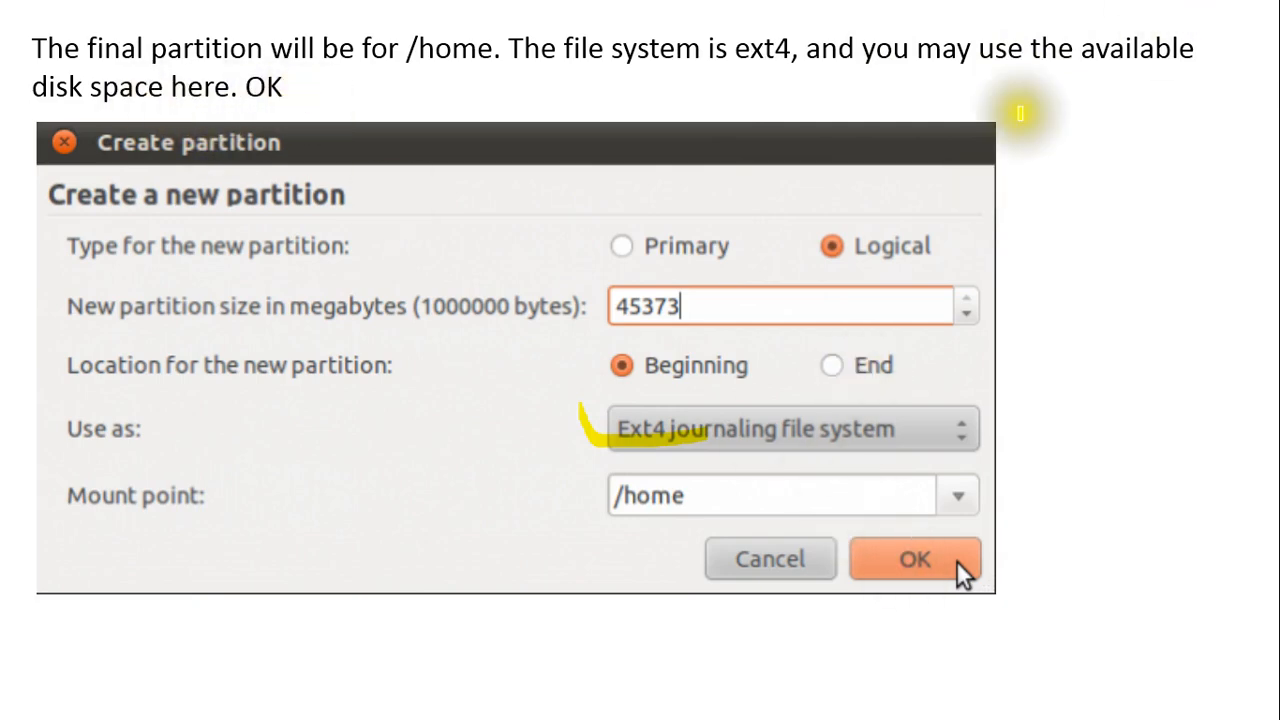
- Back in the virtual machine, create a logical Ext4 partition from the remaining 40001 MB with the mount point /home
key("super")
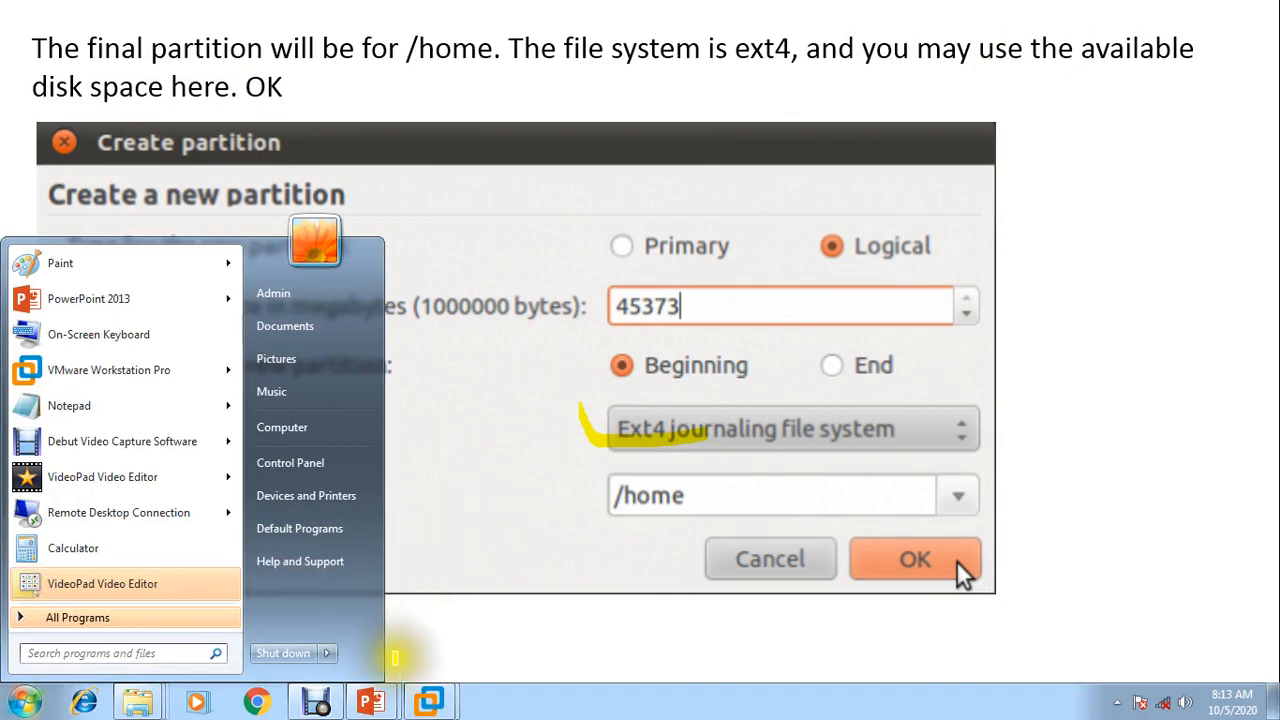
left_click(430, 701)
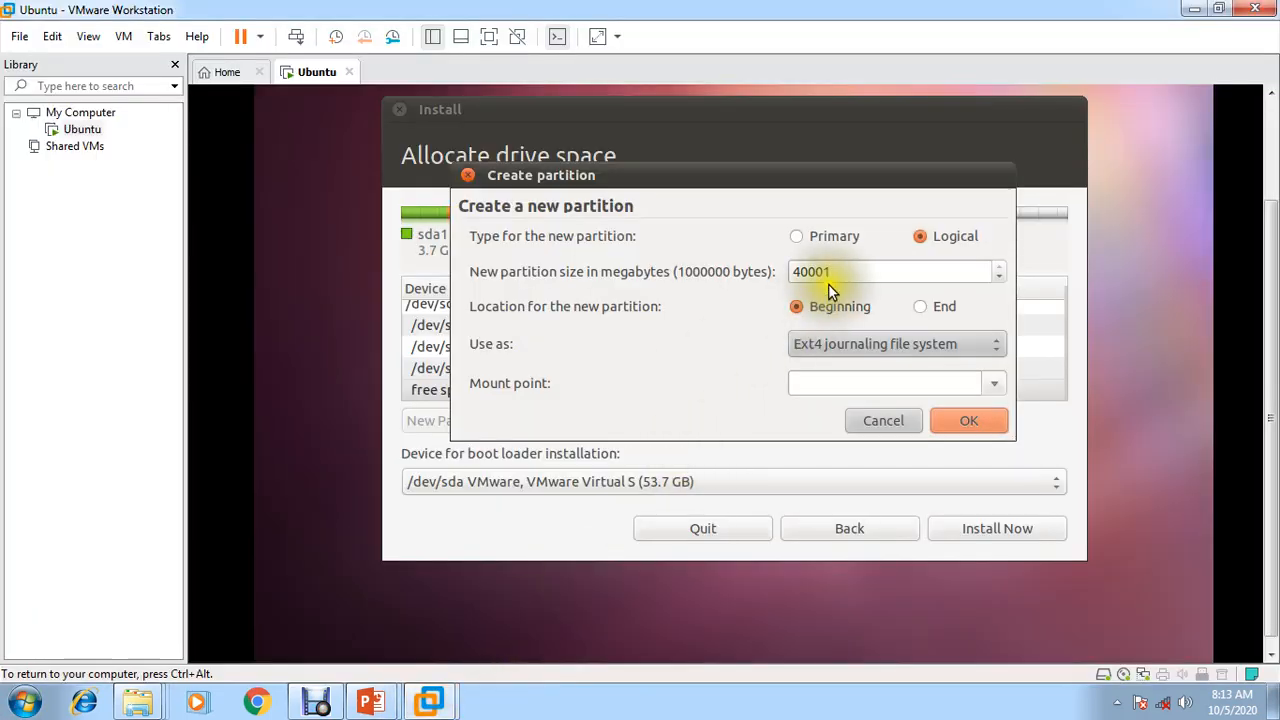
left_click_drag(835, 272, 757, 275)
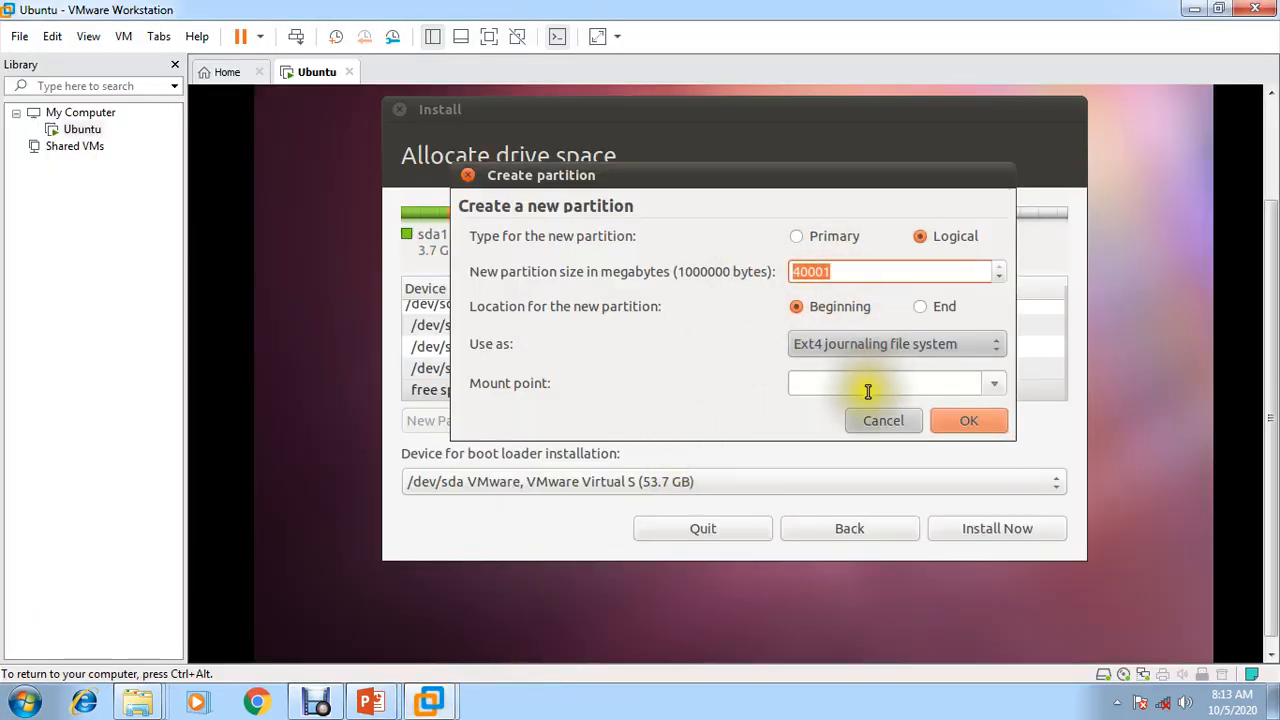
left_click(995, 384)
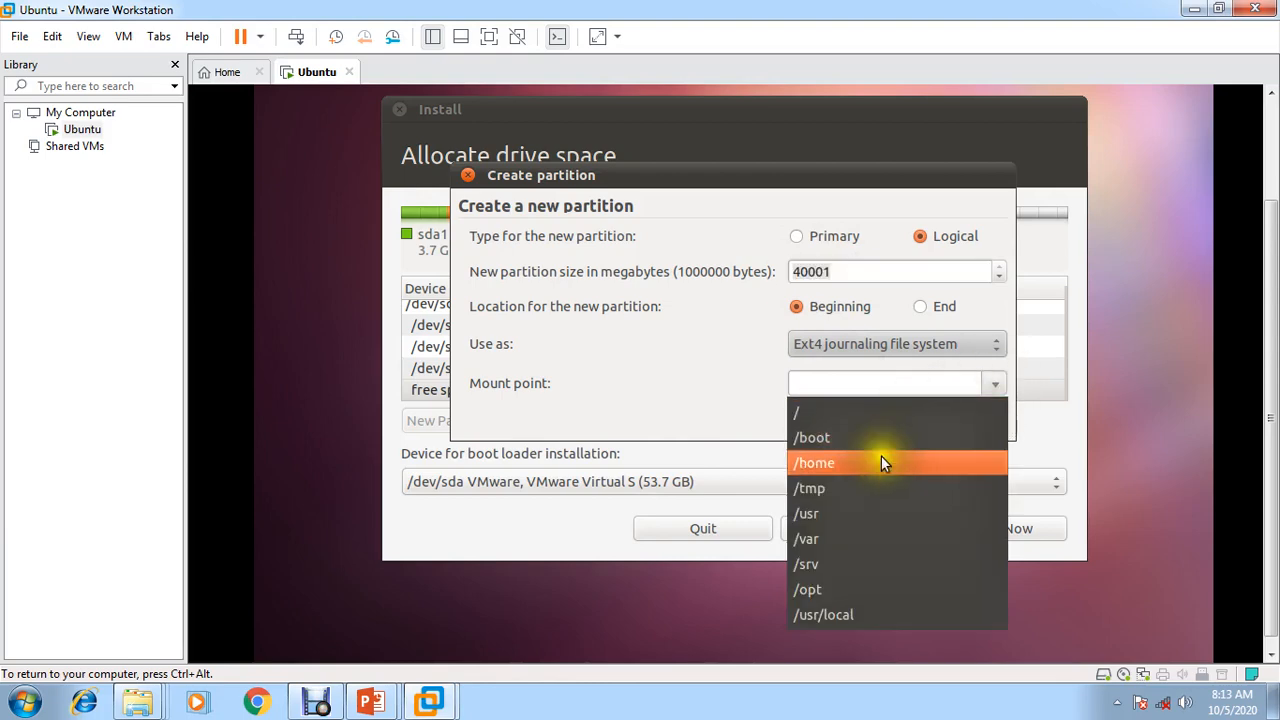
left_click(880, 463)
left_click(963, 421)
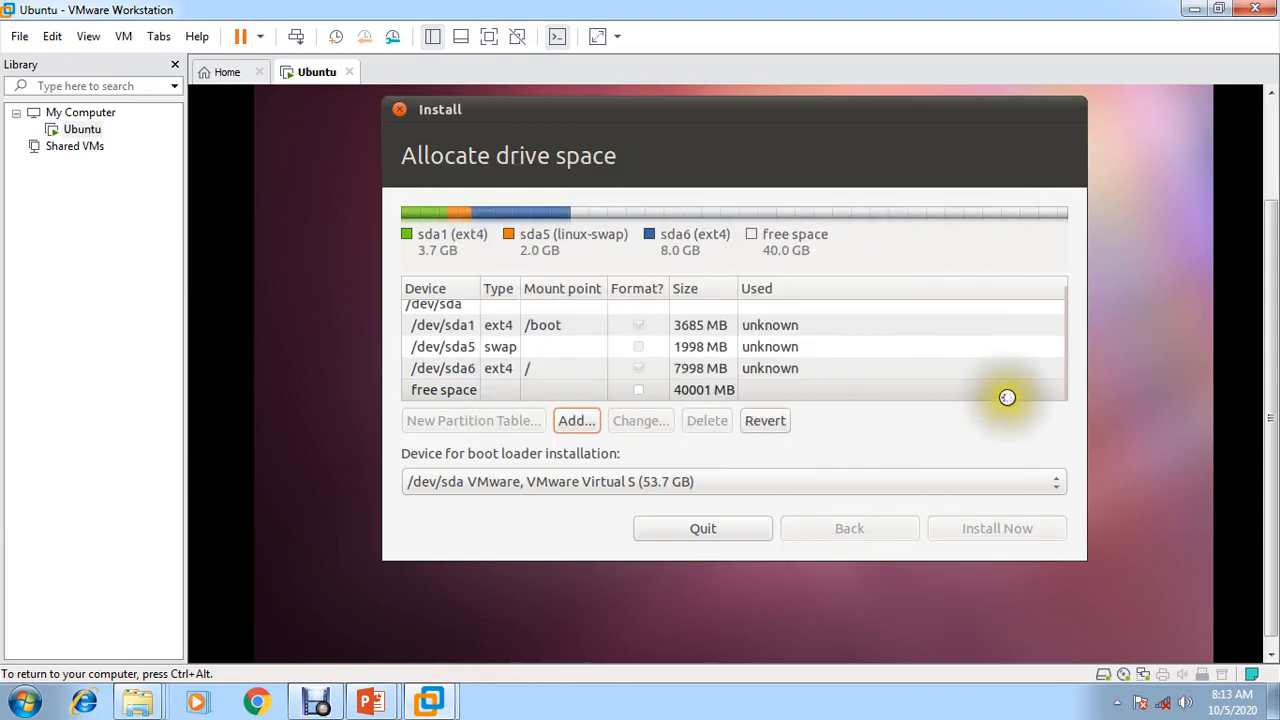
mouse_move(1044, 380)
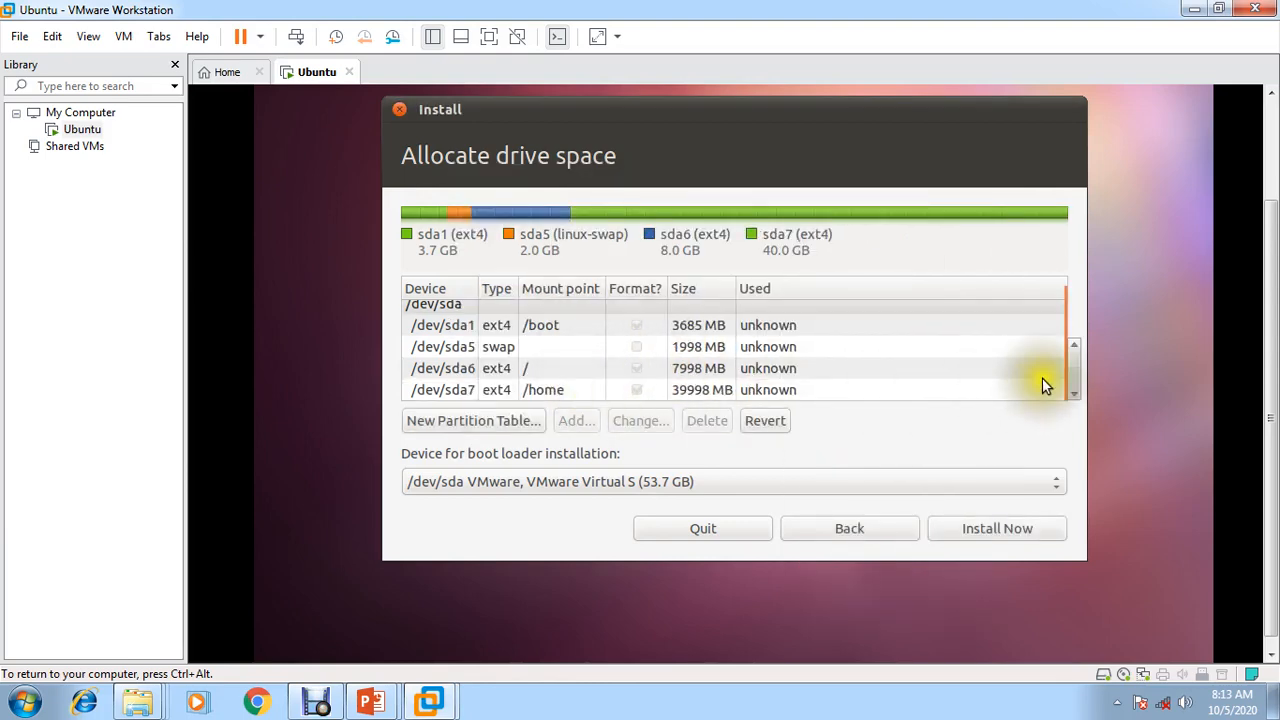
- Review the /boot, swap, / and /home partitions in the drive space list
left_click(559, 393)
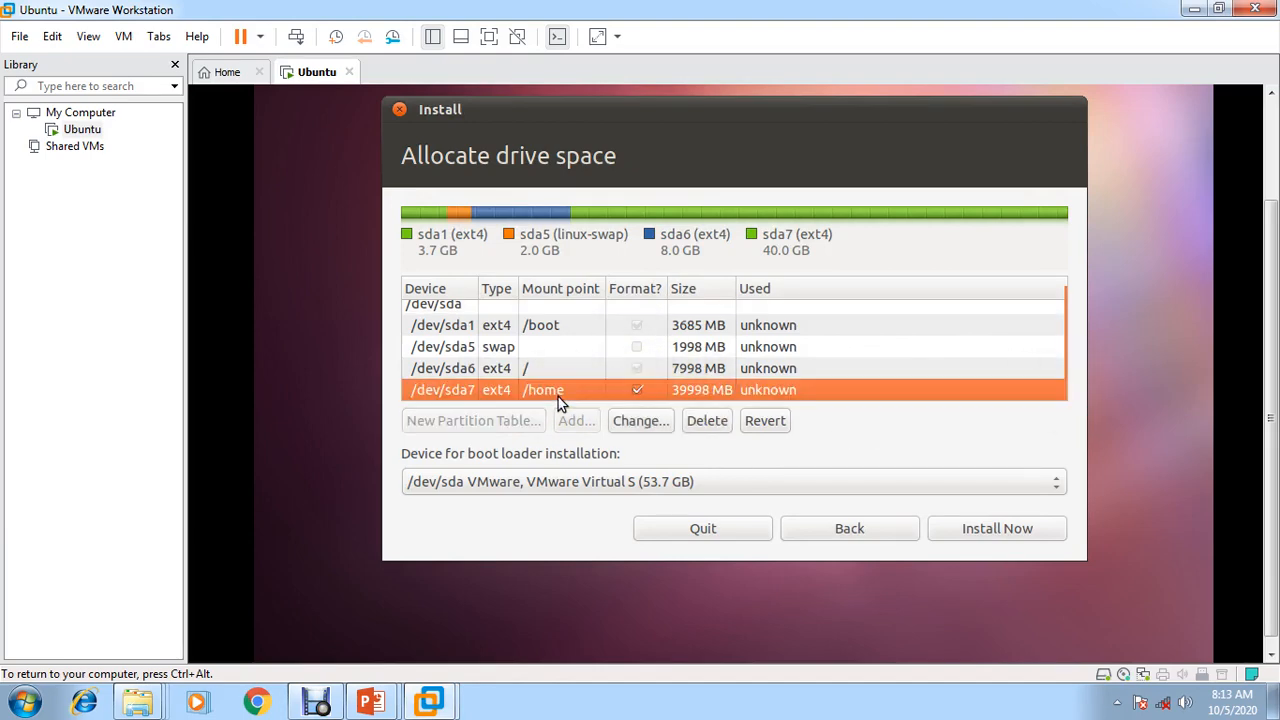
left_click(561, 329)
left_click(562, 347)
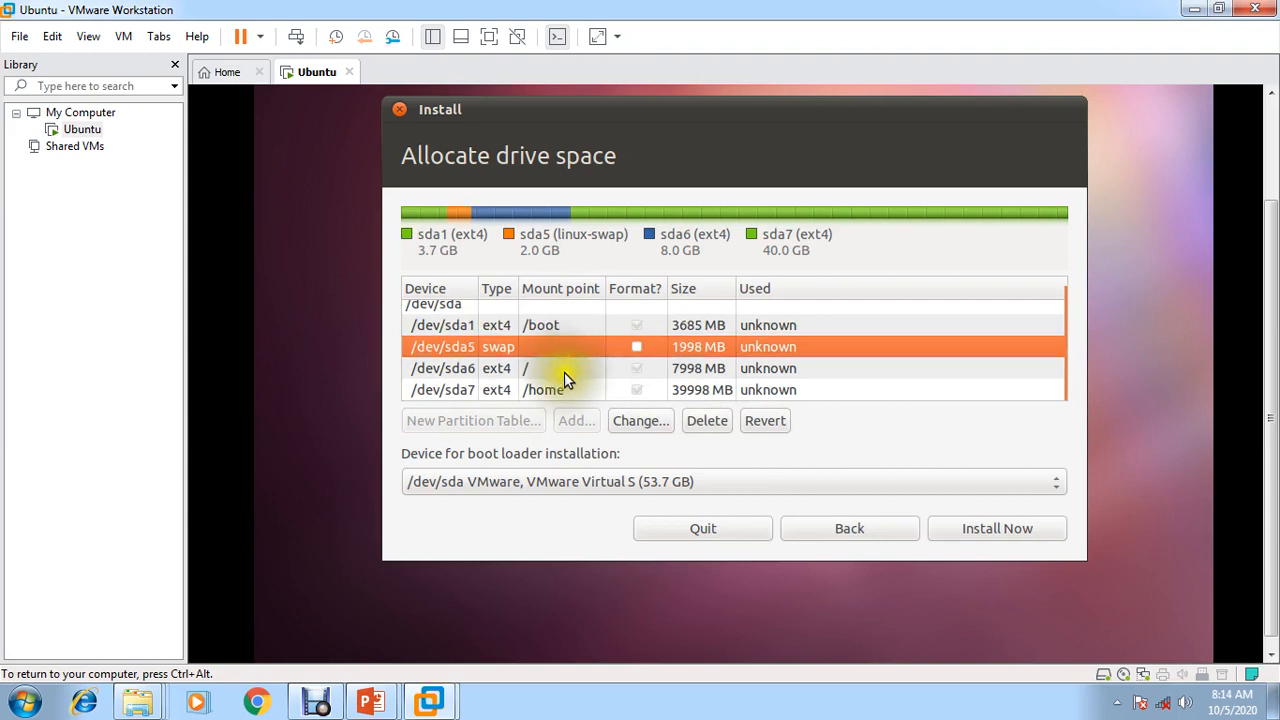
left_click(556, 368)
left_click(563, 392)
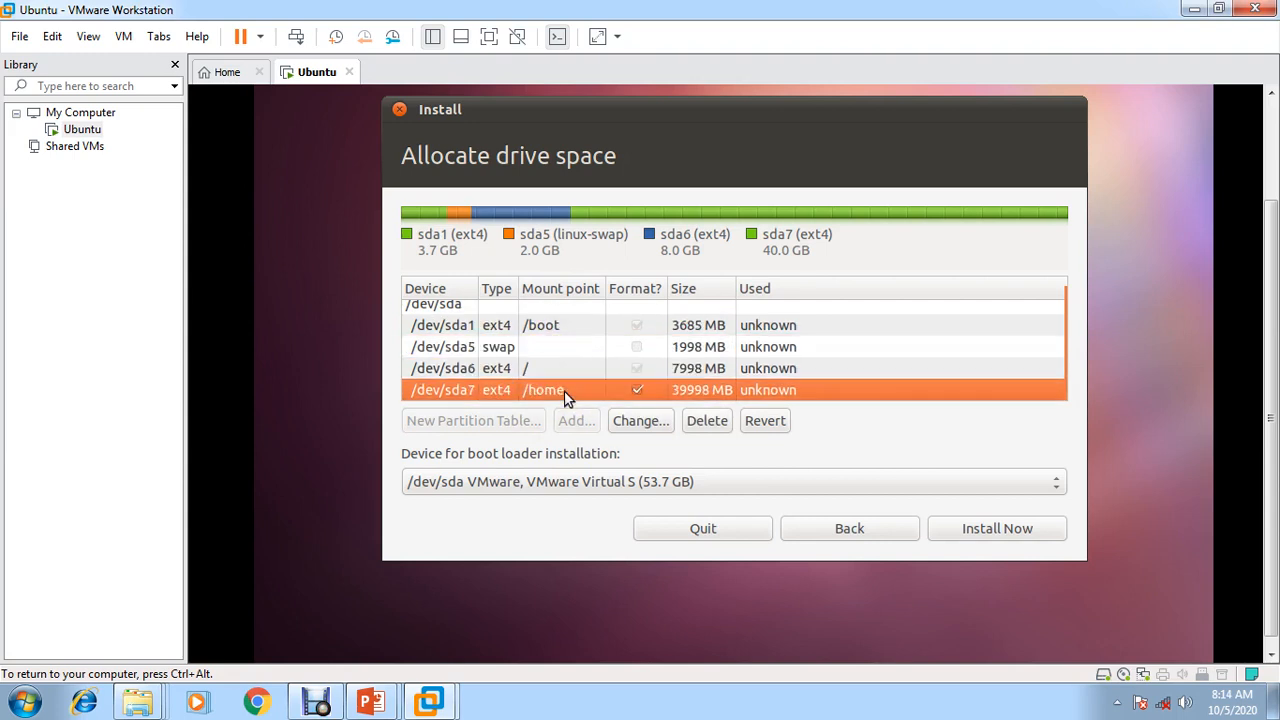
left_click(551, 328)
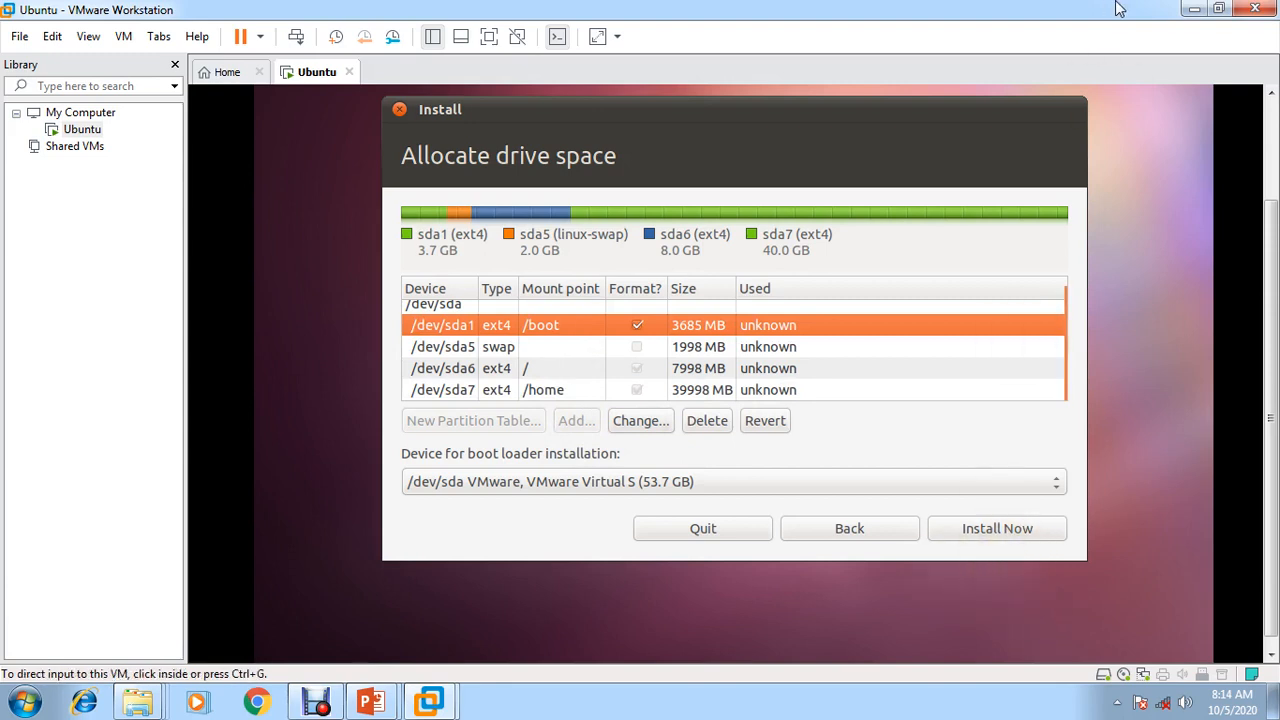
- Switch to the PowerPoint slide about the GRUB boot loader location and mark its key phrases in yellow
left_click(1197, 10)
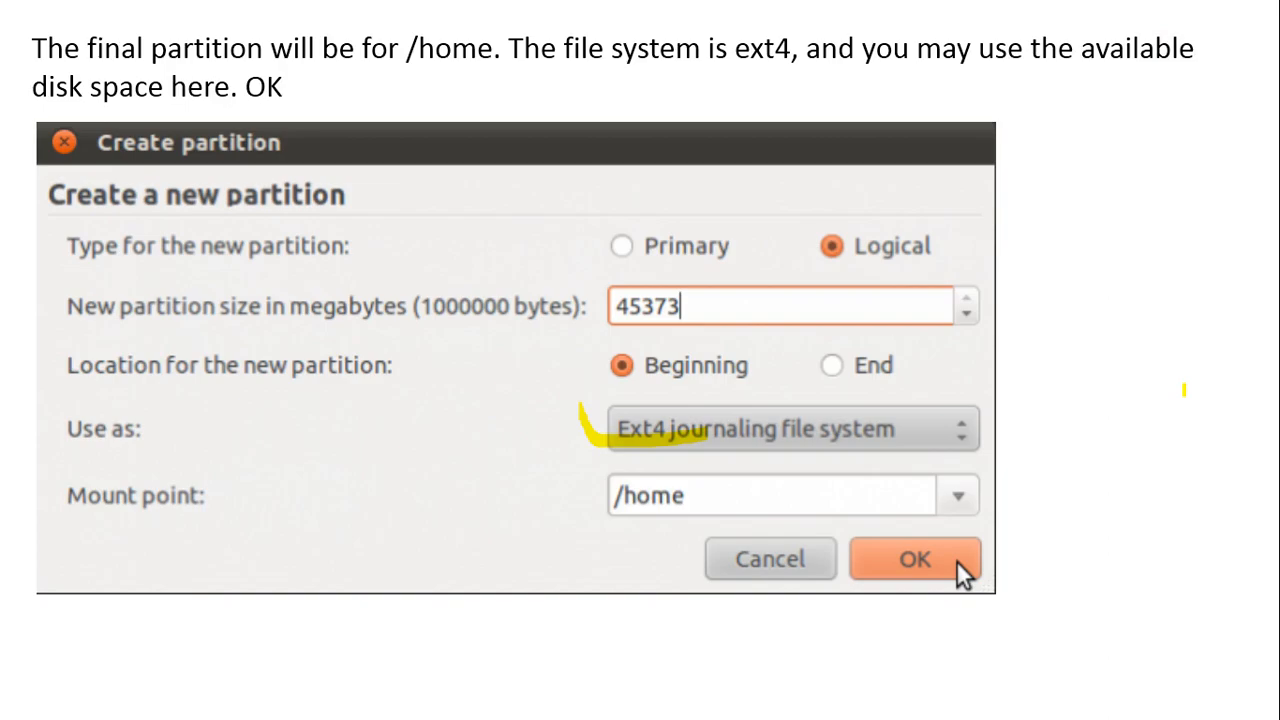
key("Right")
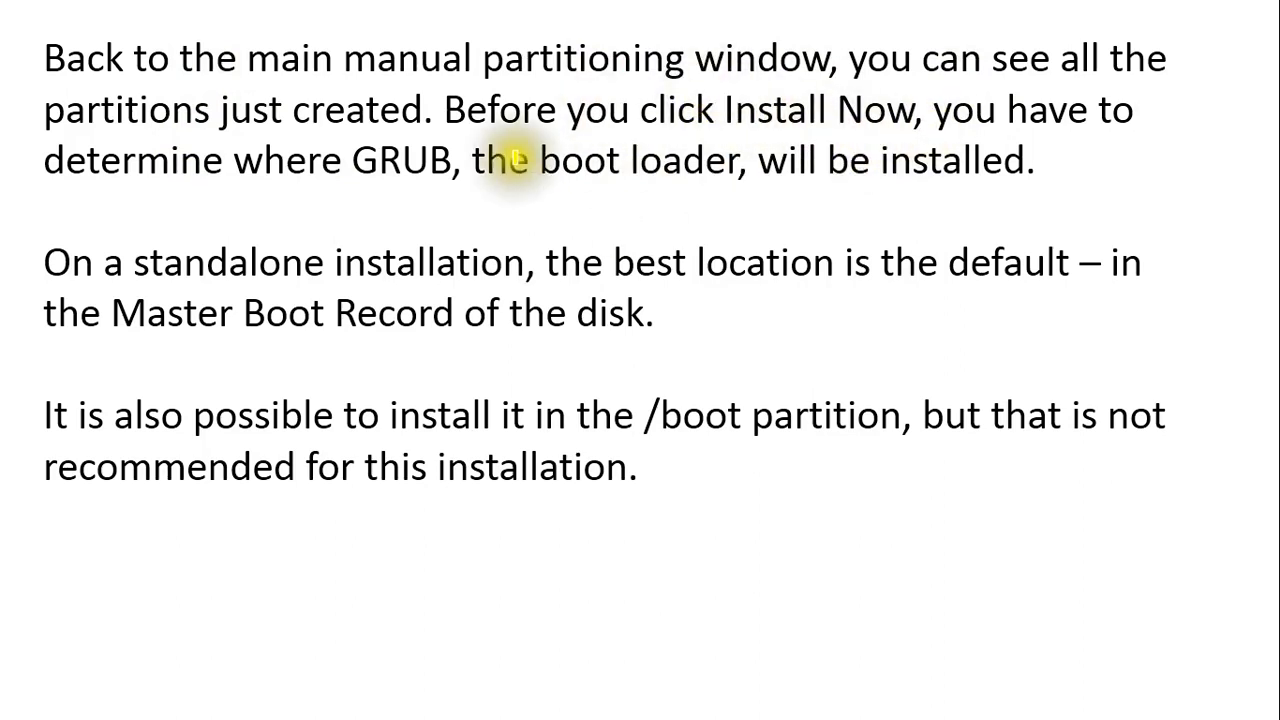
mouse_move(448, 122)
left_mouse_down()
mouse_move(920, 131)
mouse_move(440, 86)
left_mouse_up()
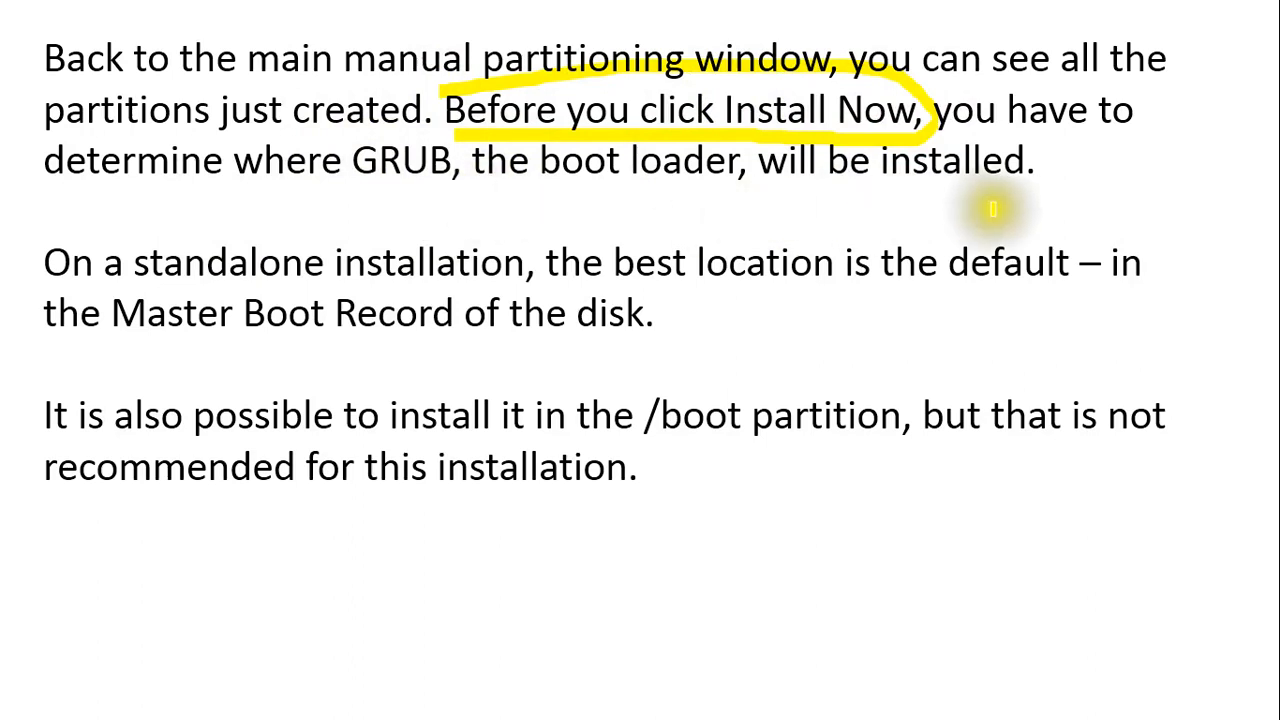
mouse_move(313, 183)
left_mouse_down()
mouse_move(1063, 200)
mouse_move(380, 66)
mouse_move(337, 177)
mouse_move(320, 185)
left_mouse_up()
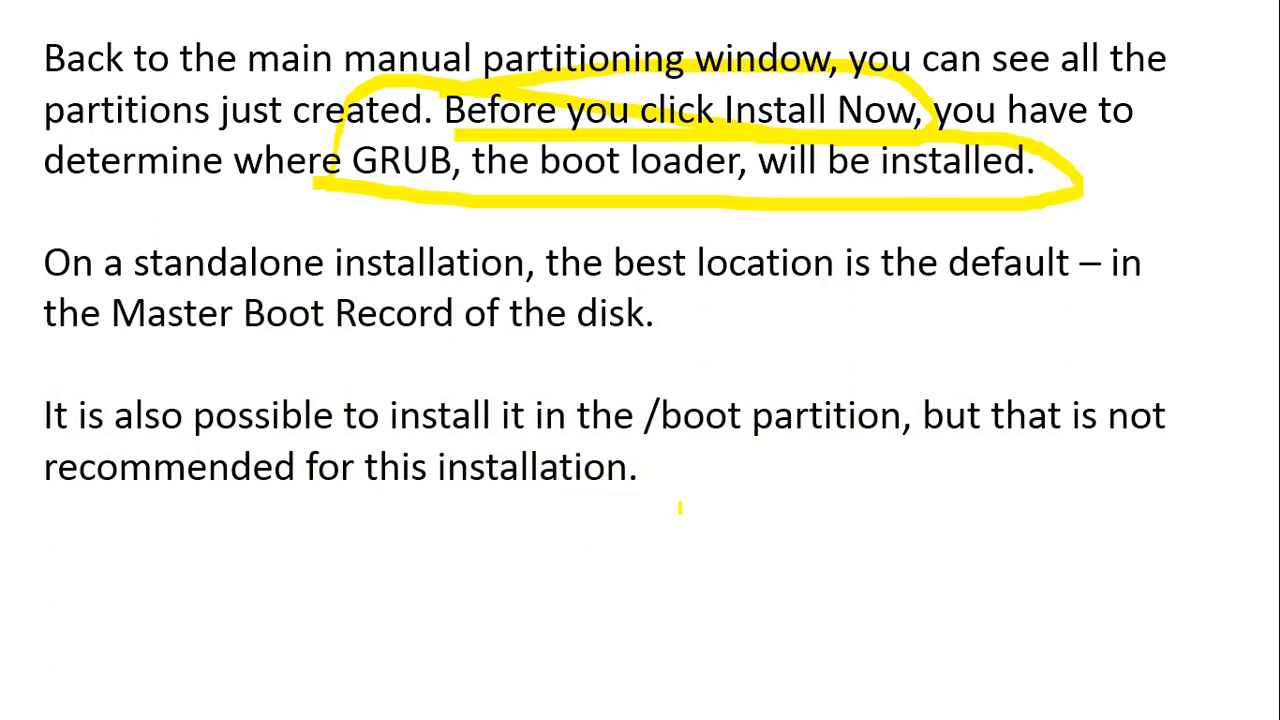
mouse_move(630, 347)
left_mouse_down()
mouse_move(646, 449)
mouse_move(686, 371)
mouse_move(604, 386)
left_mouse_up()
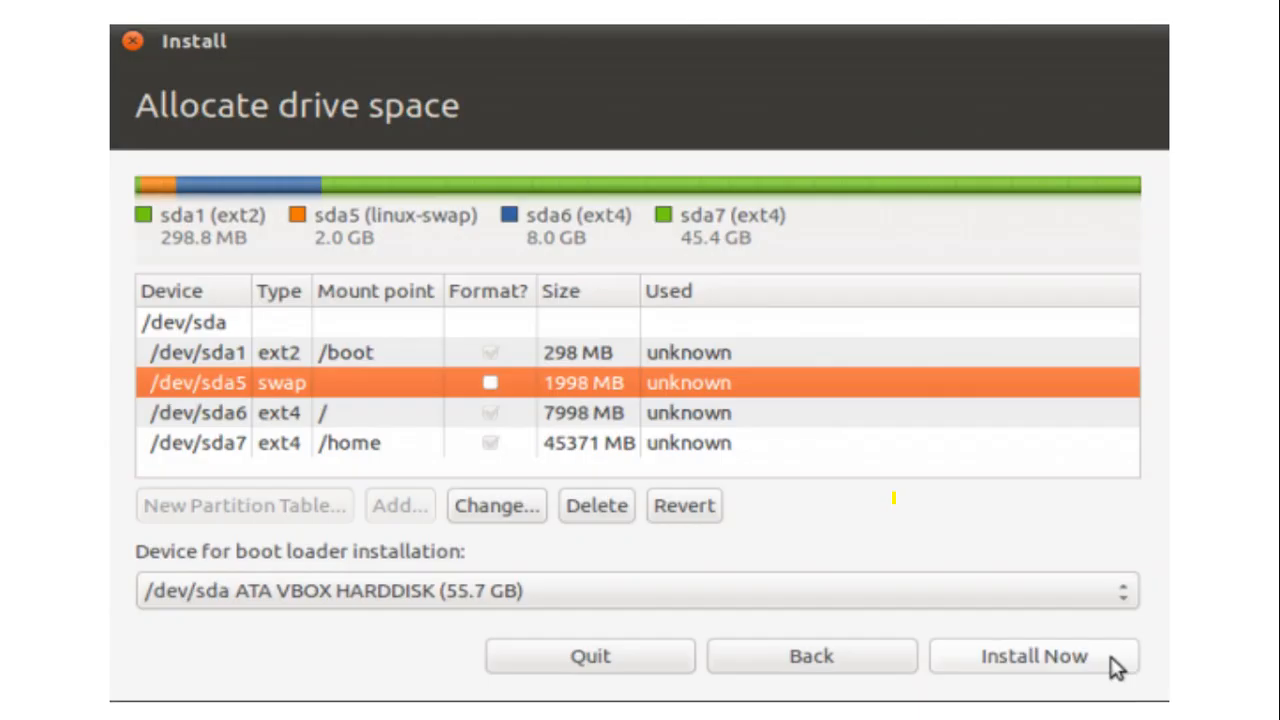
- Mark the partition list and its mount points in yellow on the Allocate drive space slide
mouse_move(735, 300)
left_mouse_down()
mouse_move(825, 457)
mouse_move(765, 482)
left_mouse_up()
mouse_move(306, 349)
left_mouse_down()
mouse_move(329, 380)
mouse_move(512, 262)
left_mouse_up()
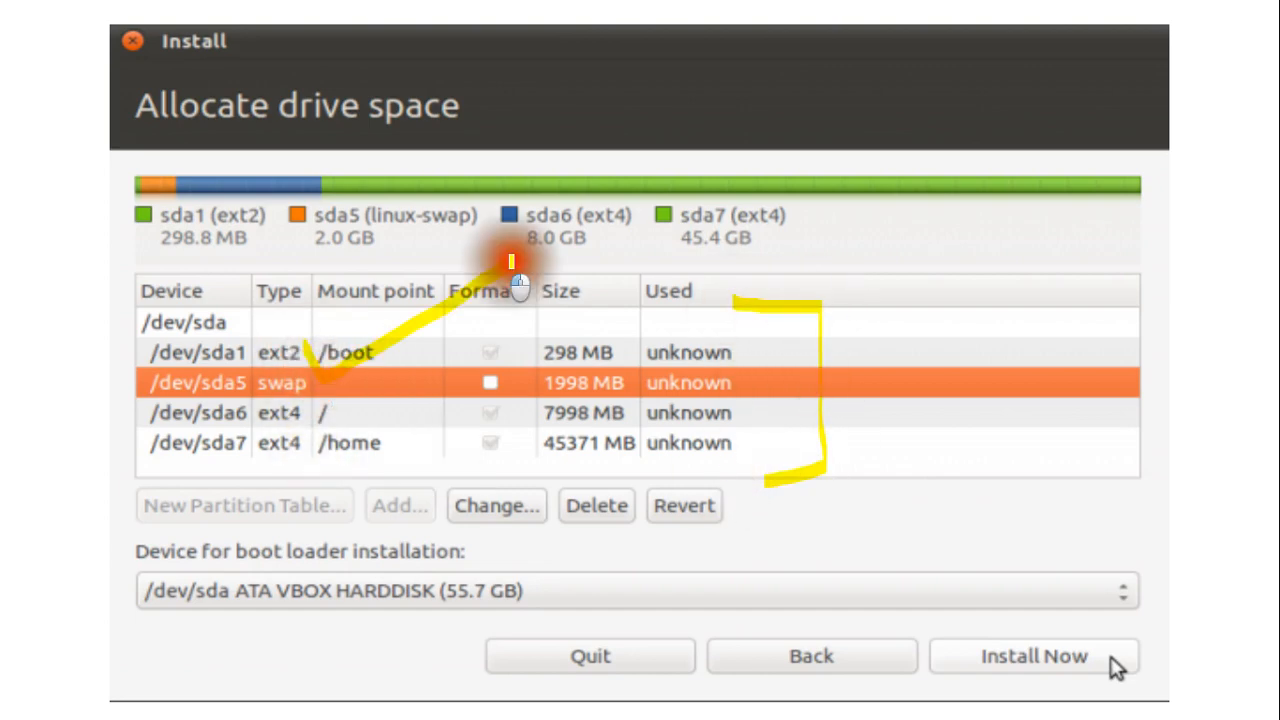
left_click_drag(296, 386, 478, 331)
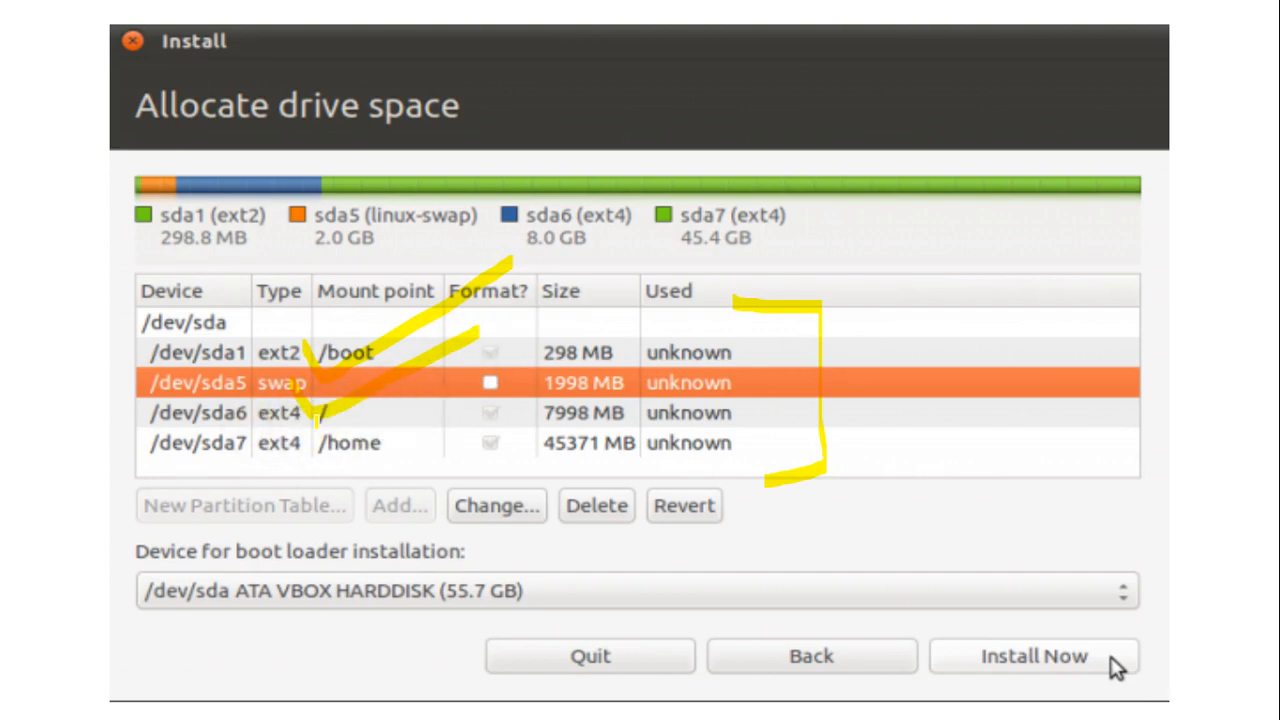
left_click_drag(358, 462, 509, 392)
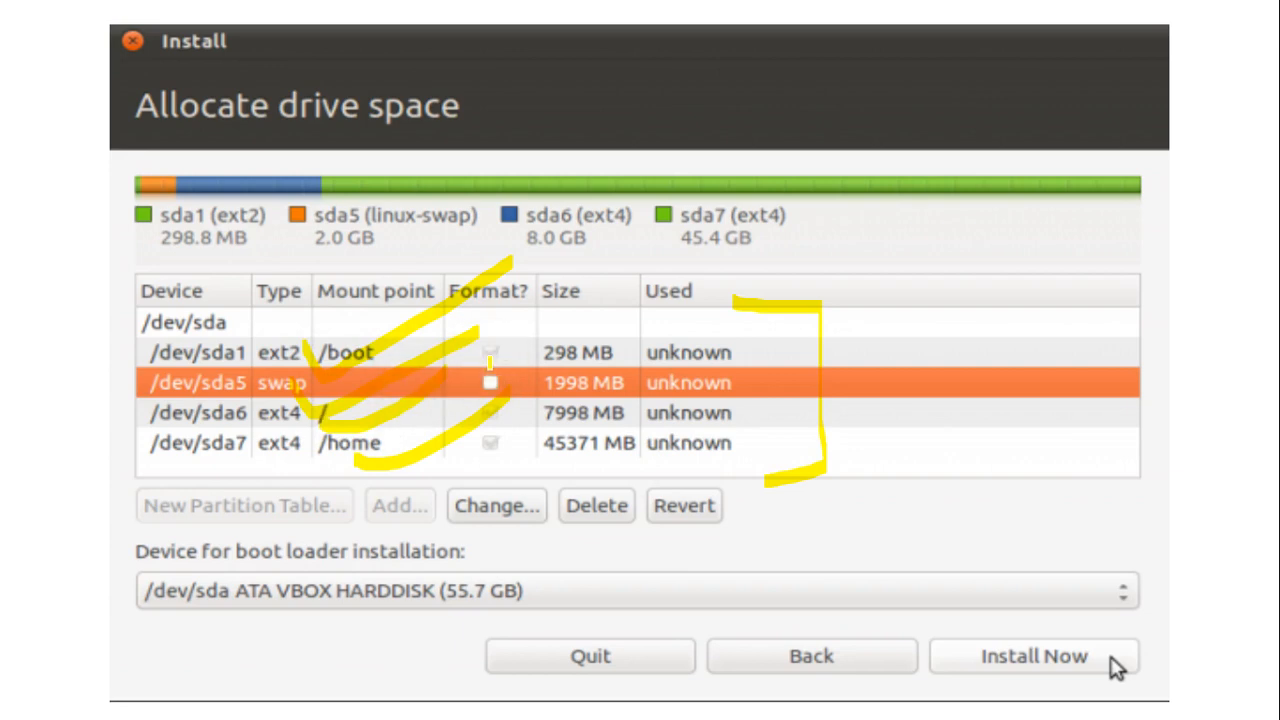
- Switch back to the virtual machine, recheck the /boot and / partitions, and start the installation with the default boot loader device
key("super")
left_click(446, 702)
left_click(552, 606)
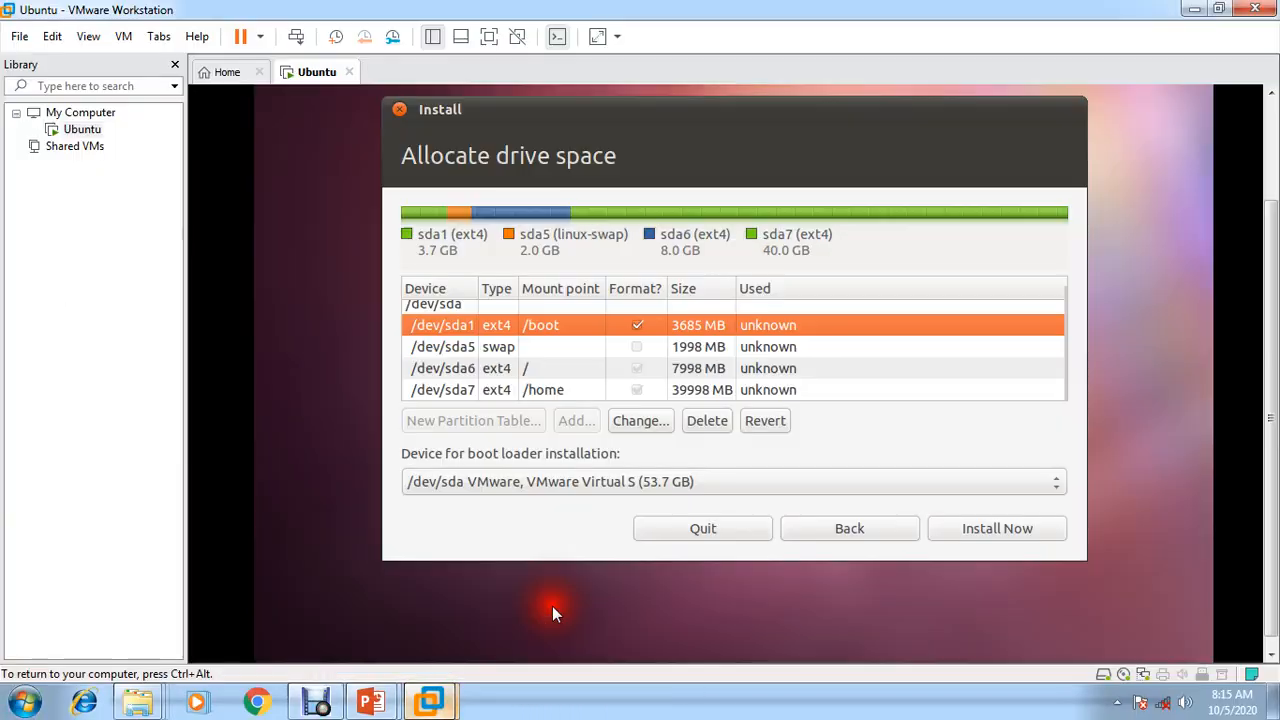
left_click(565, 330)
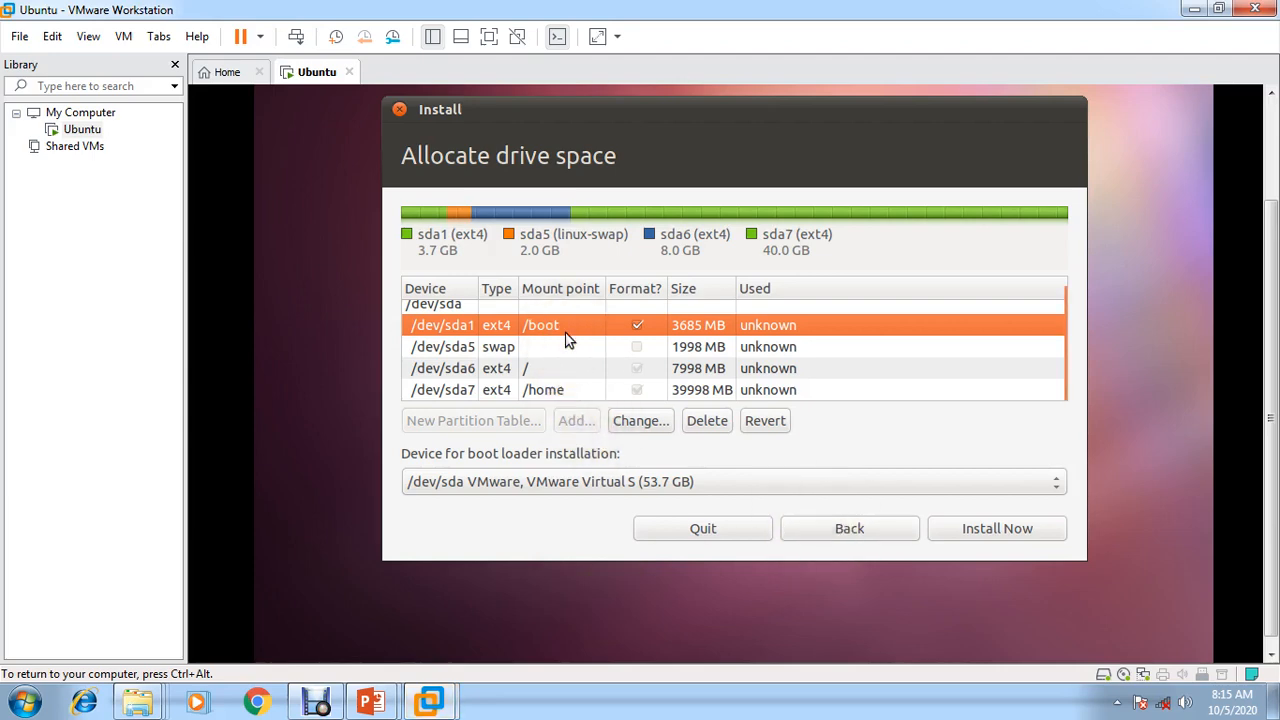
left_click(551, 366)
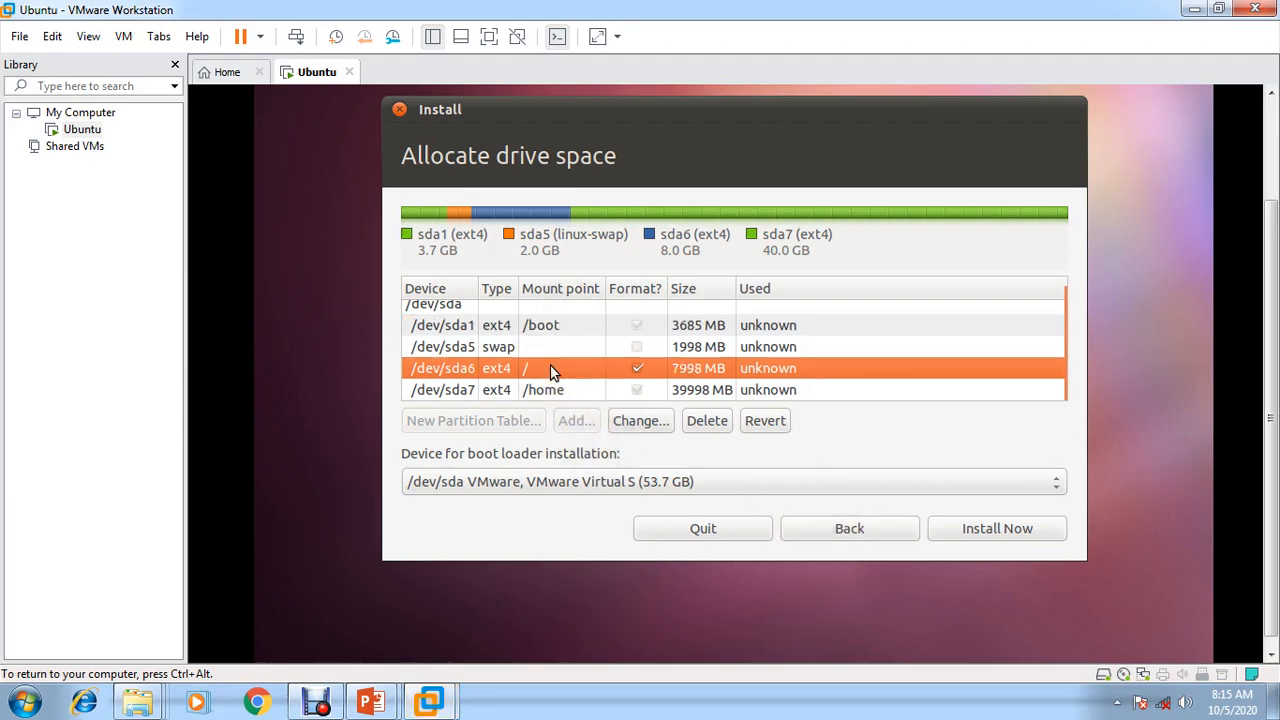
left_click(1009, 535)
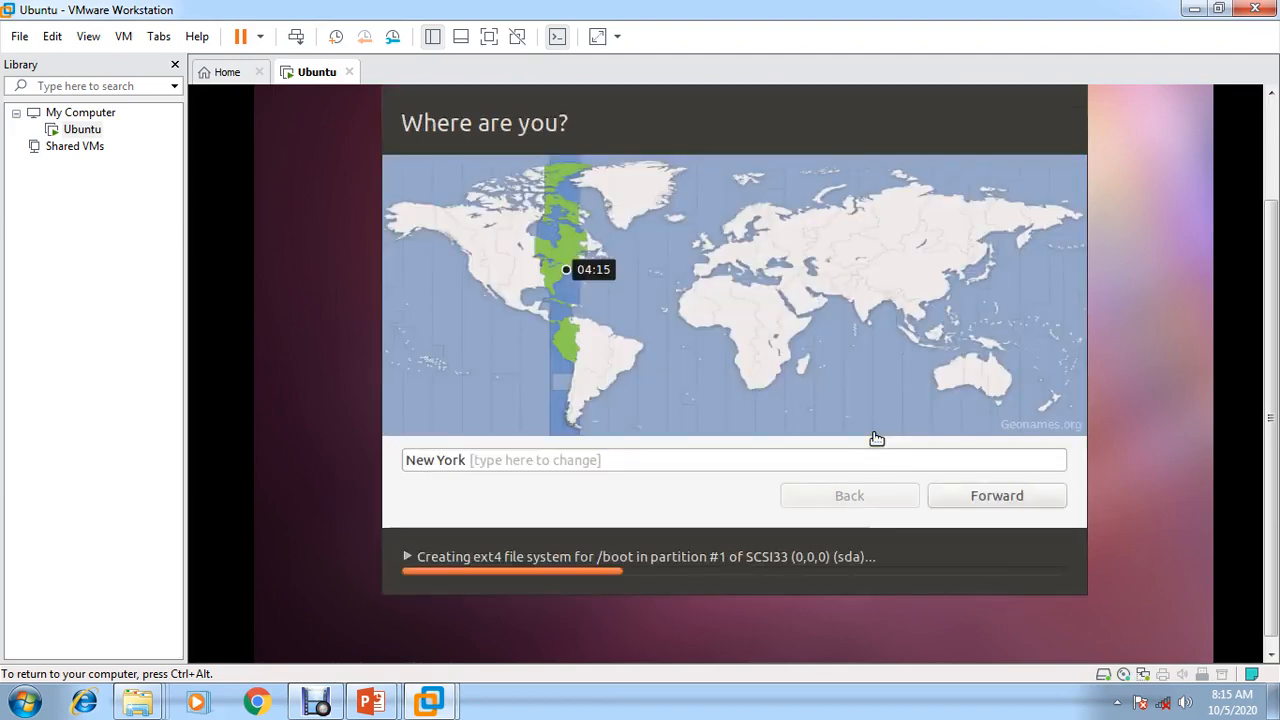
- Clear the preset New York location on the time zone page
left_click(614, 460)
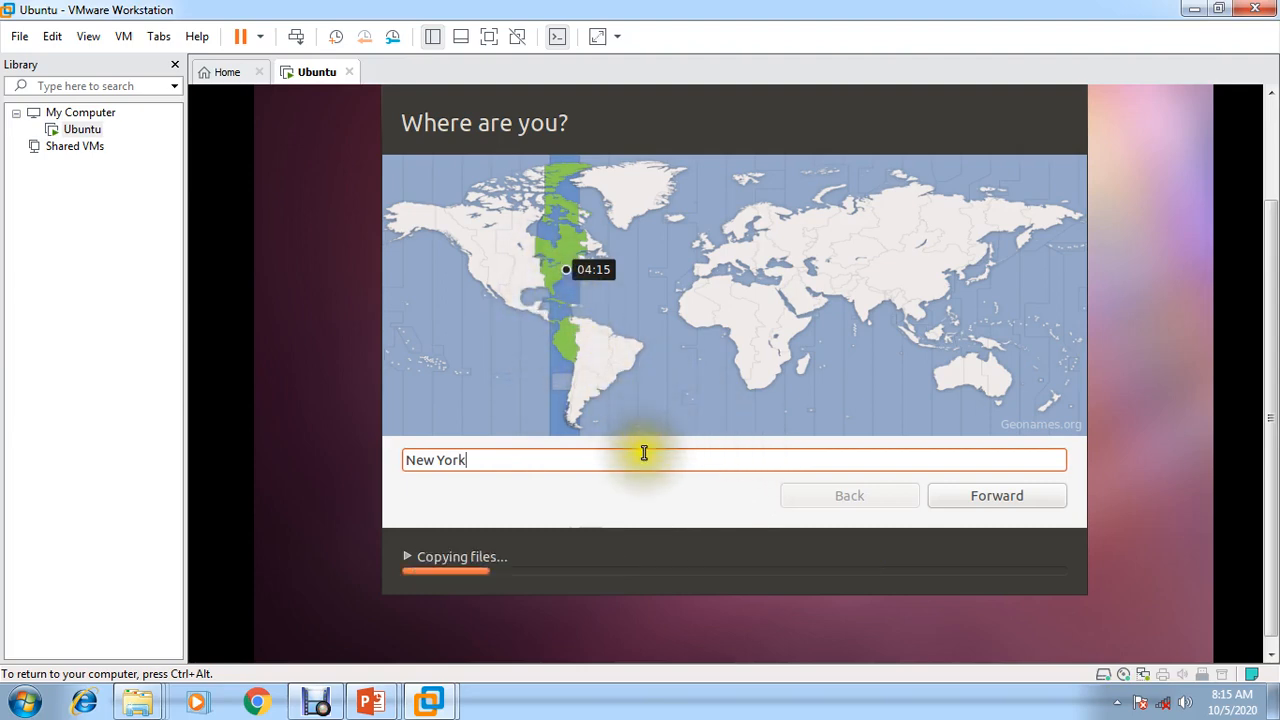
key("BackSpace")
key("BackSpace")
key("BackSpace")
key("BackSpace")
key("BackSpace")
key("BackSpace")
key("BackSpace")
key("BackSpace")
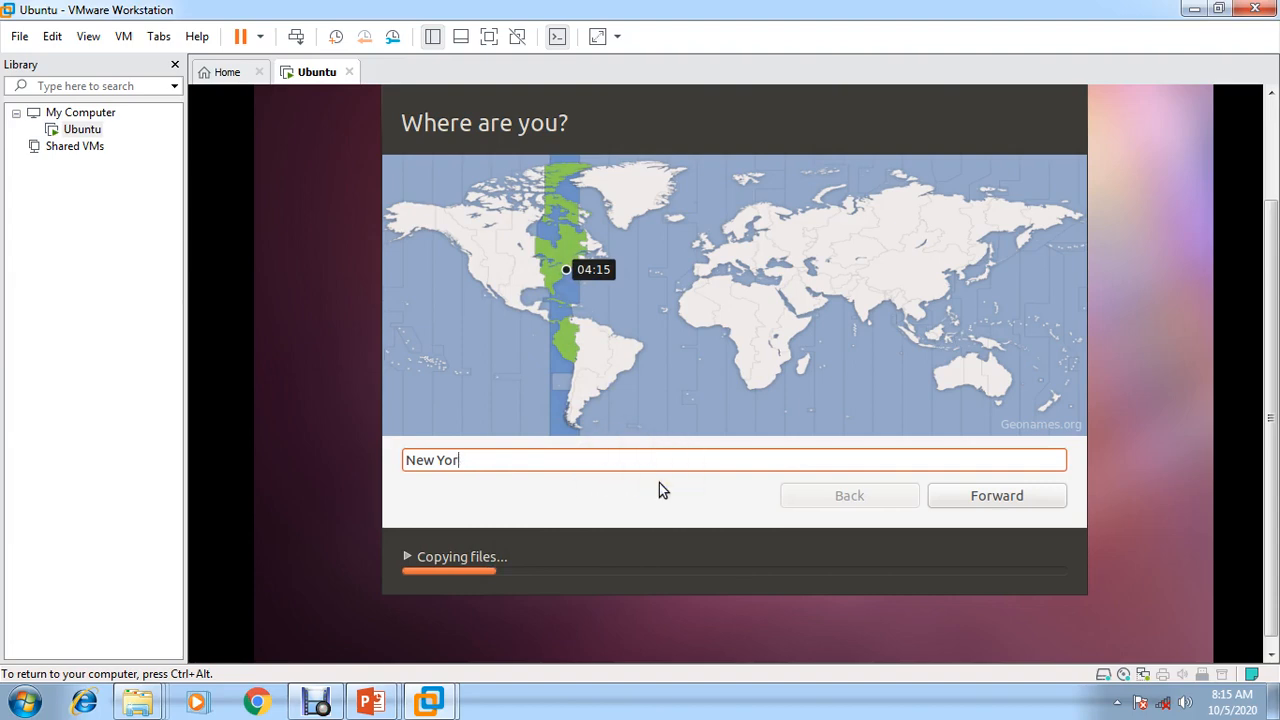
- Try to find the location by searching for kol
type("k")
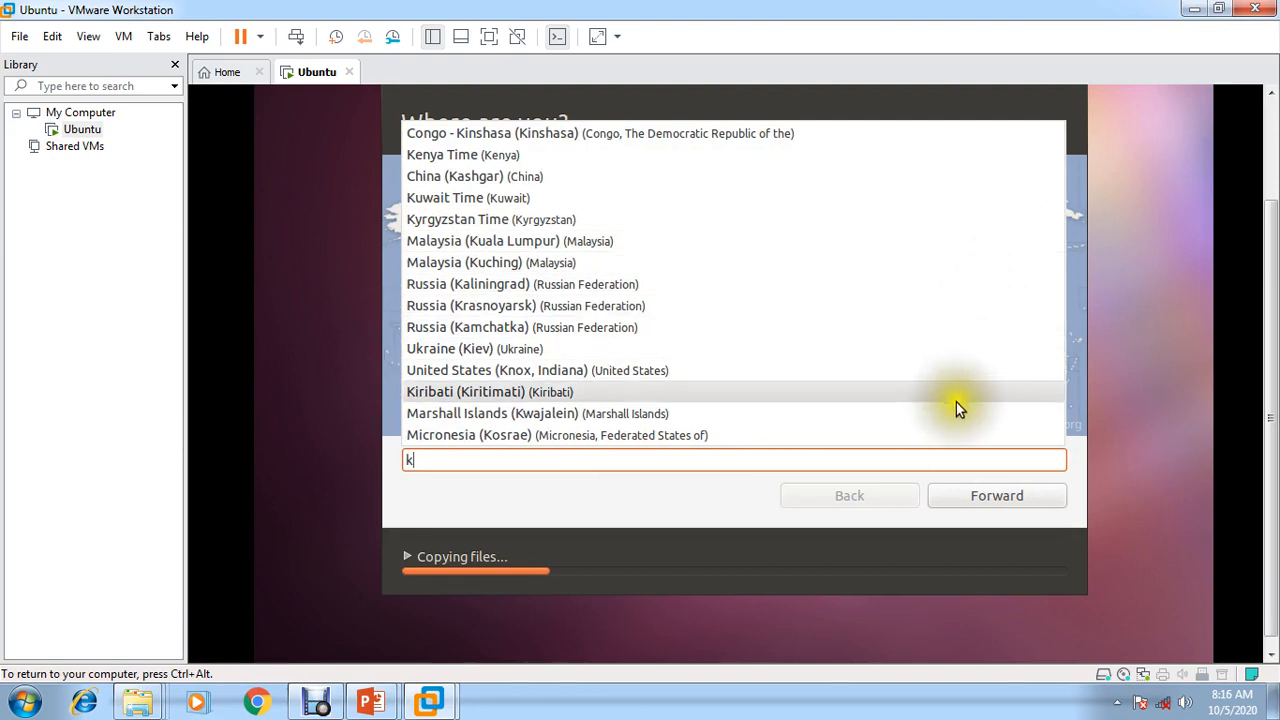
type("l")
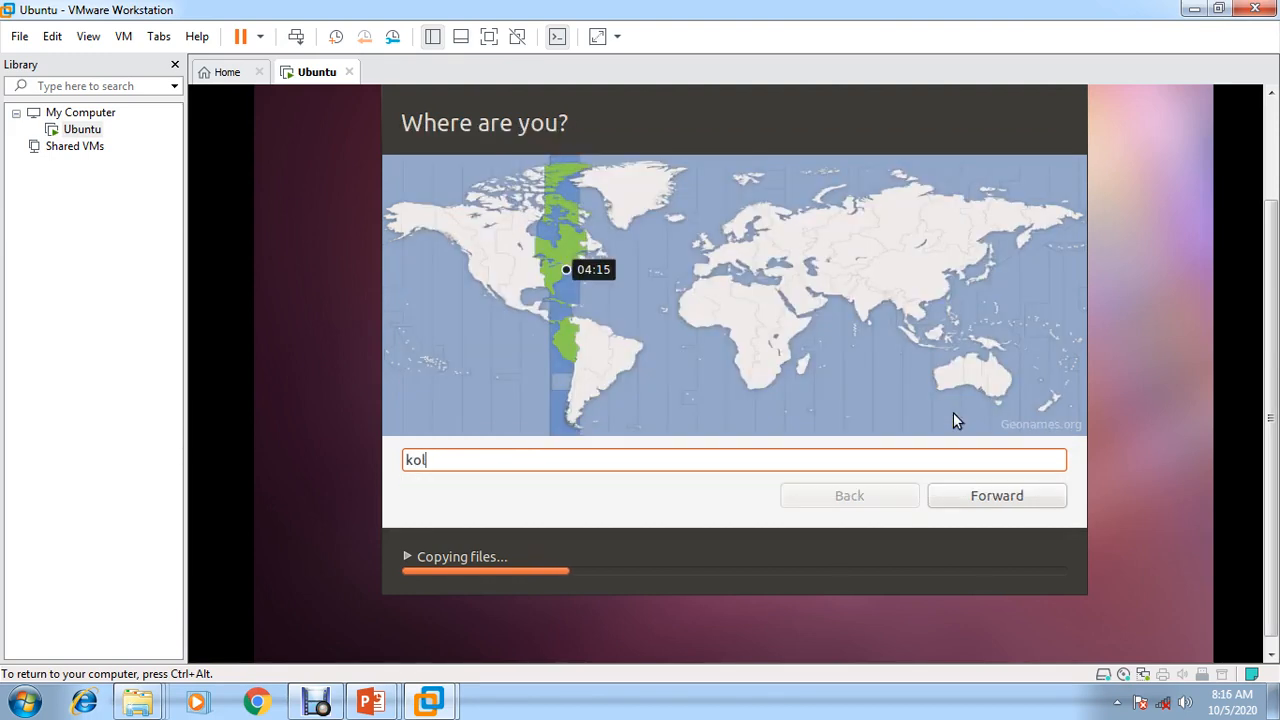
key("BackSpace")
key("BackSpace")
key("BackSpace")
- Choose India Time with Kolkata as the location and accept the USA keyboard layout
left_click(592, 470)
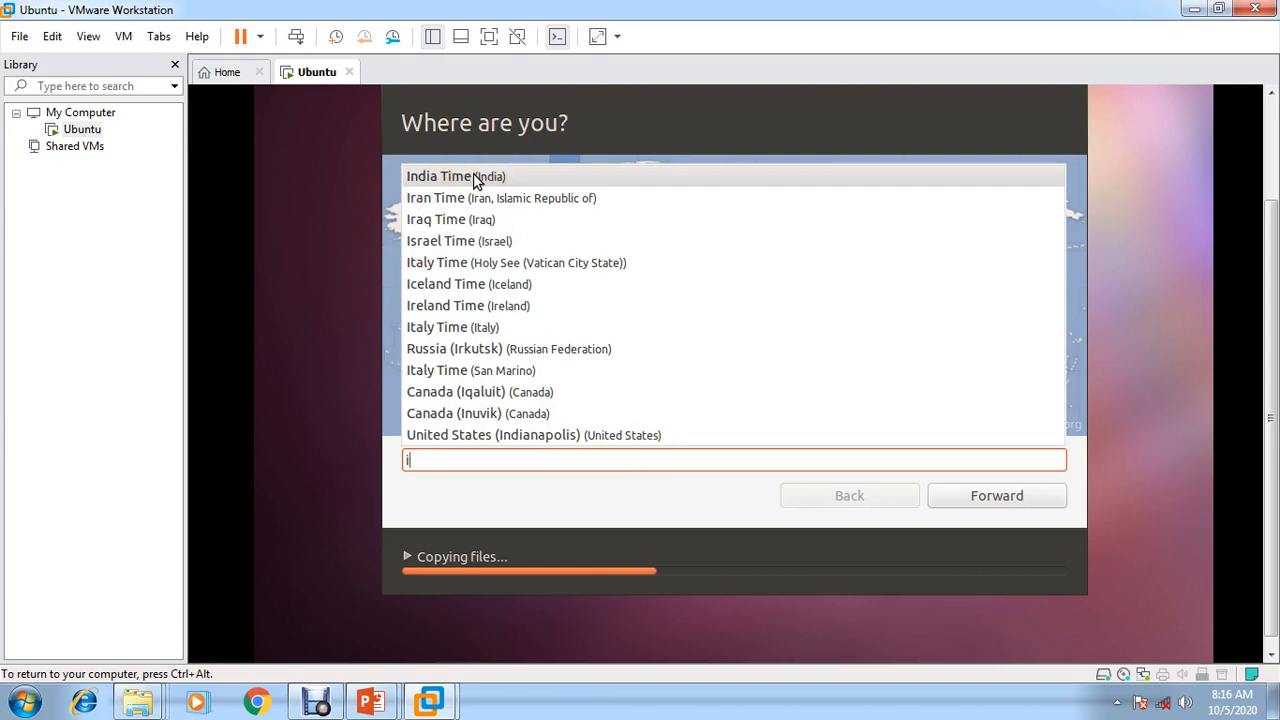
left_click(473, 176)
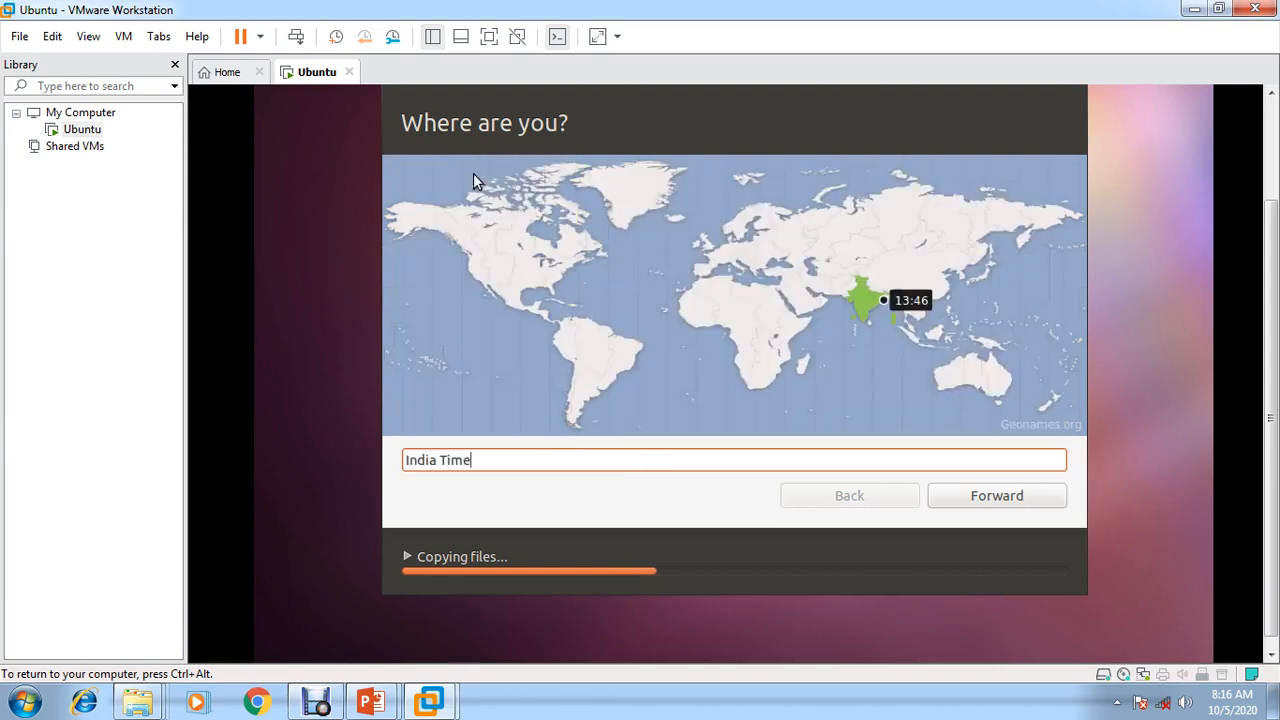
left_click(879, 304)
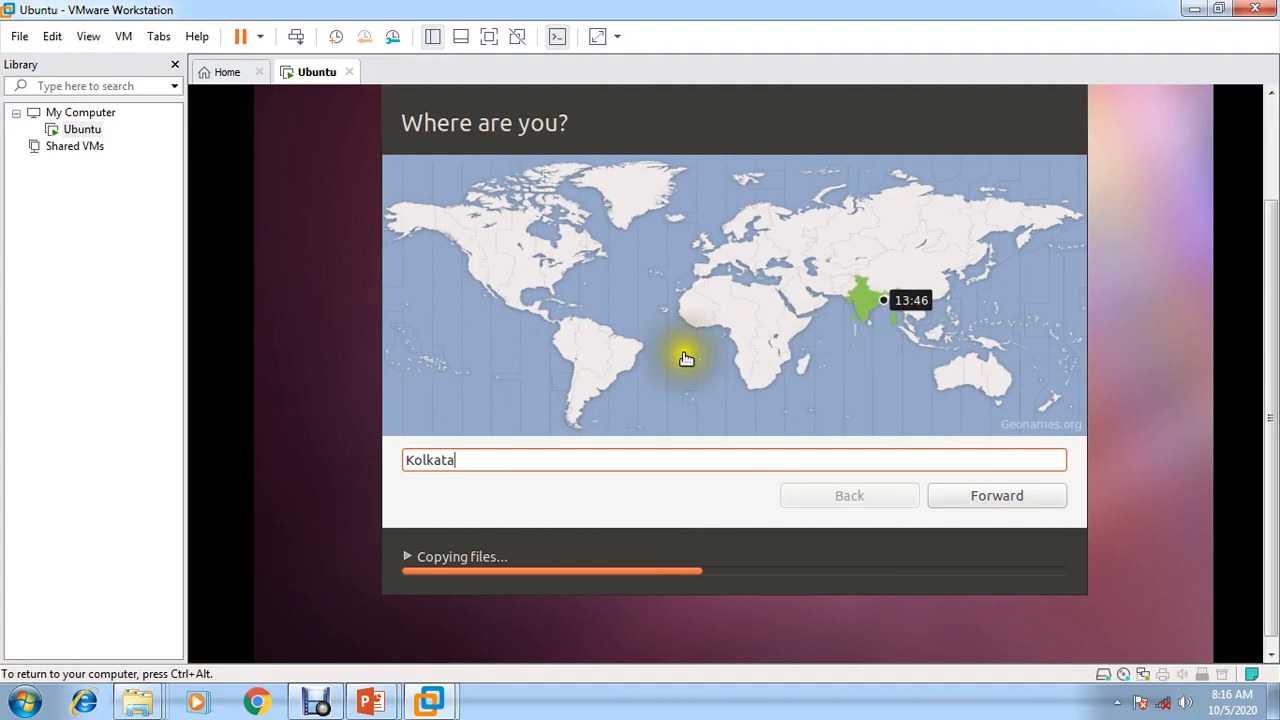
left_click(1020, 505)
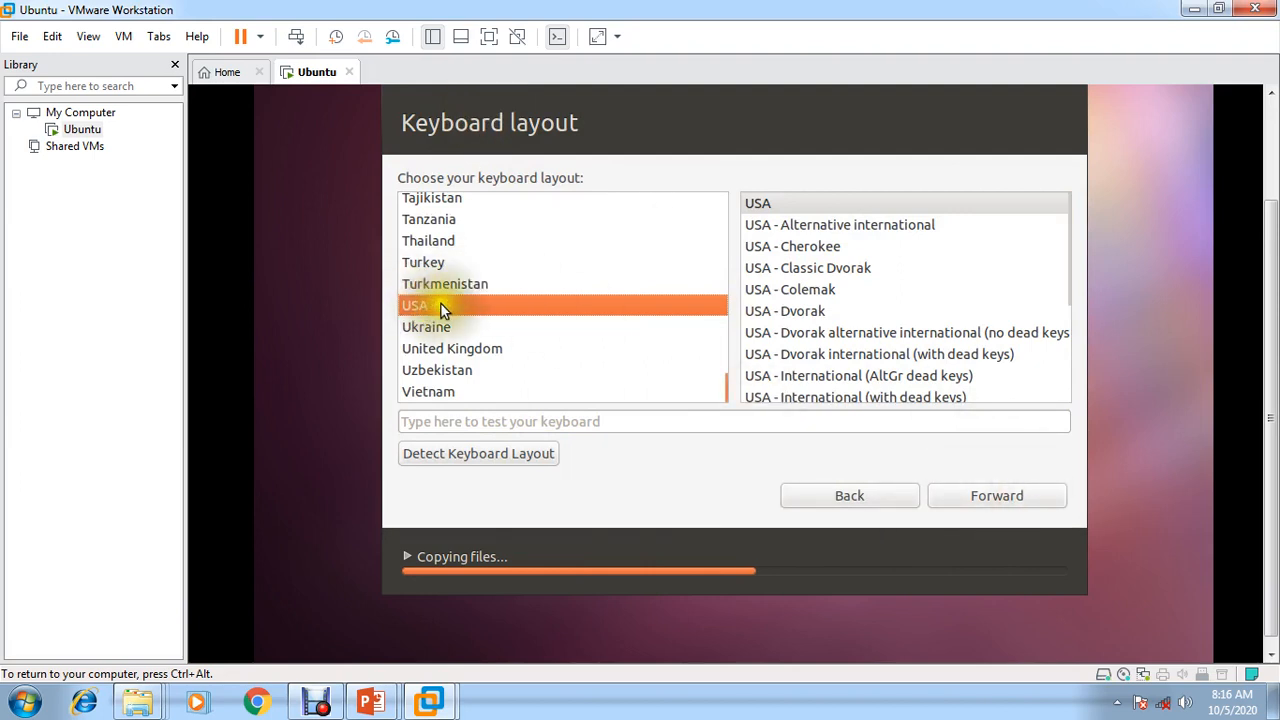
left_click(1003, 504)
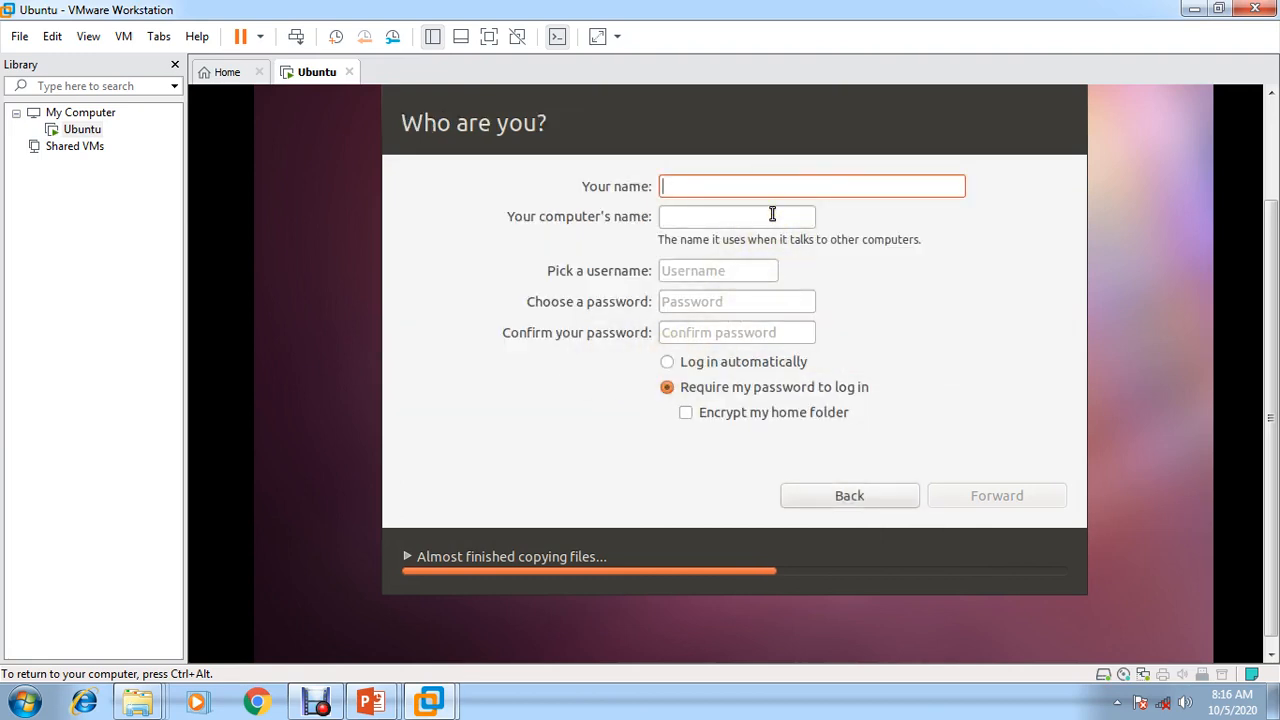
- Enter the user's name for the new account and keep the username suggested from it
type("nryrn")
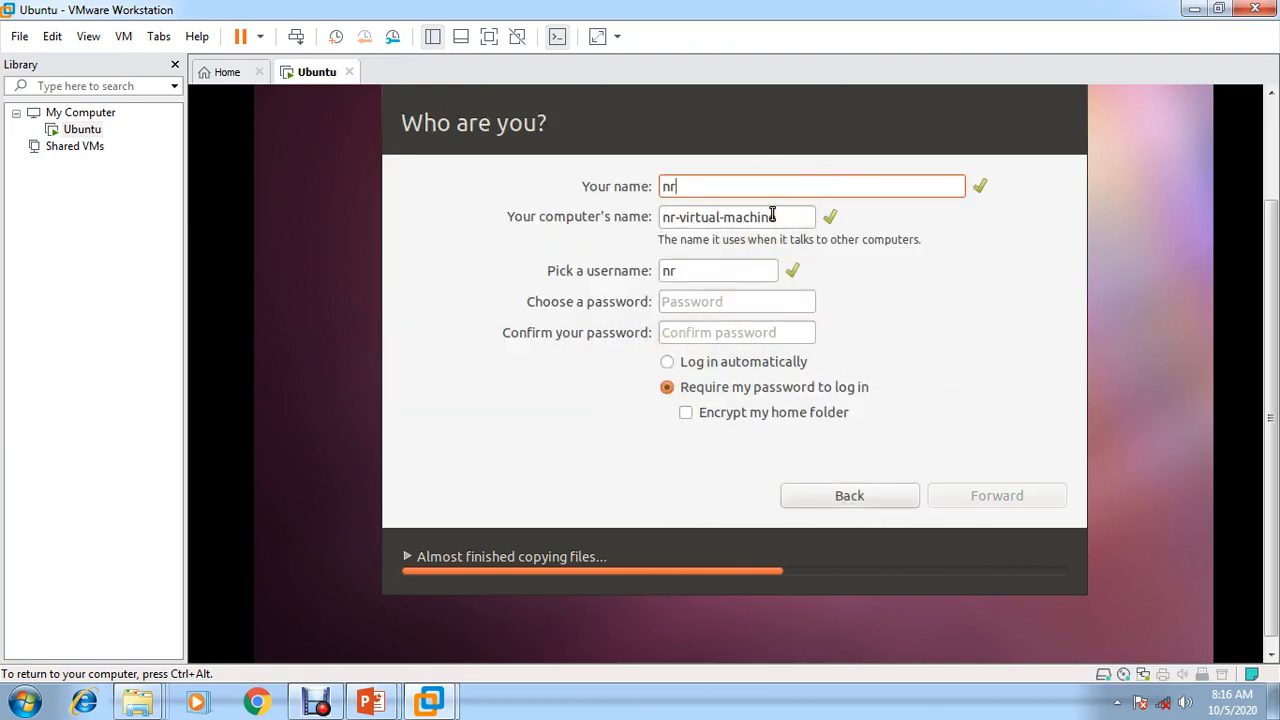
key("BackSpace")
key("BackSpace")
key("BackSpace")
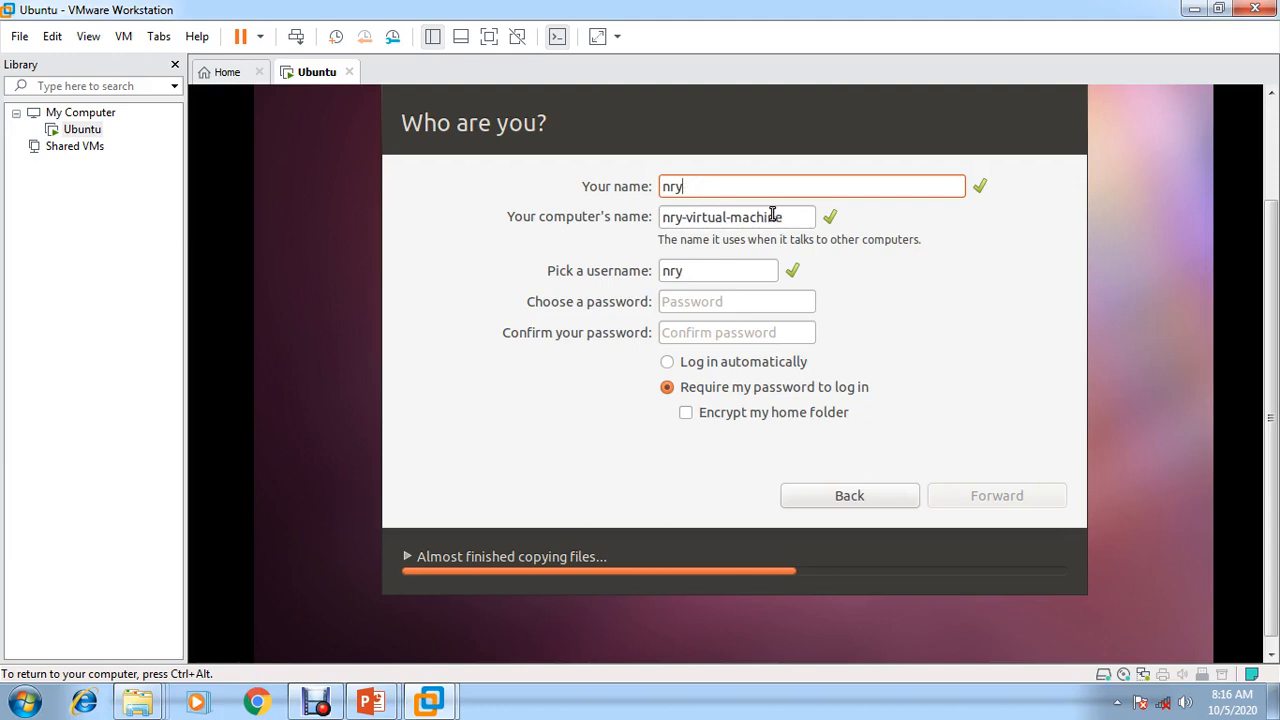
type("yn")
key("Tab")
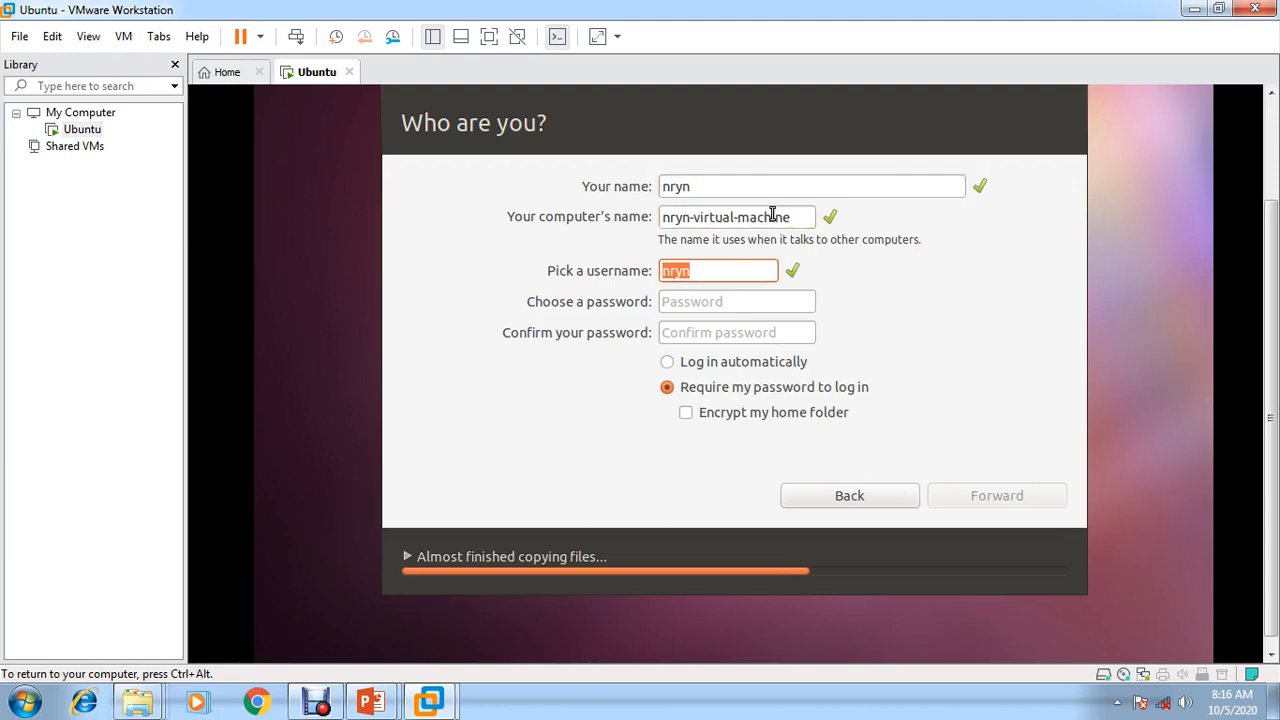
key("Tab")
- Replace the virtual-machine suffix of the computer's name with 01
left_click(785, 217)
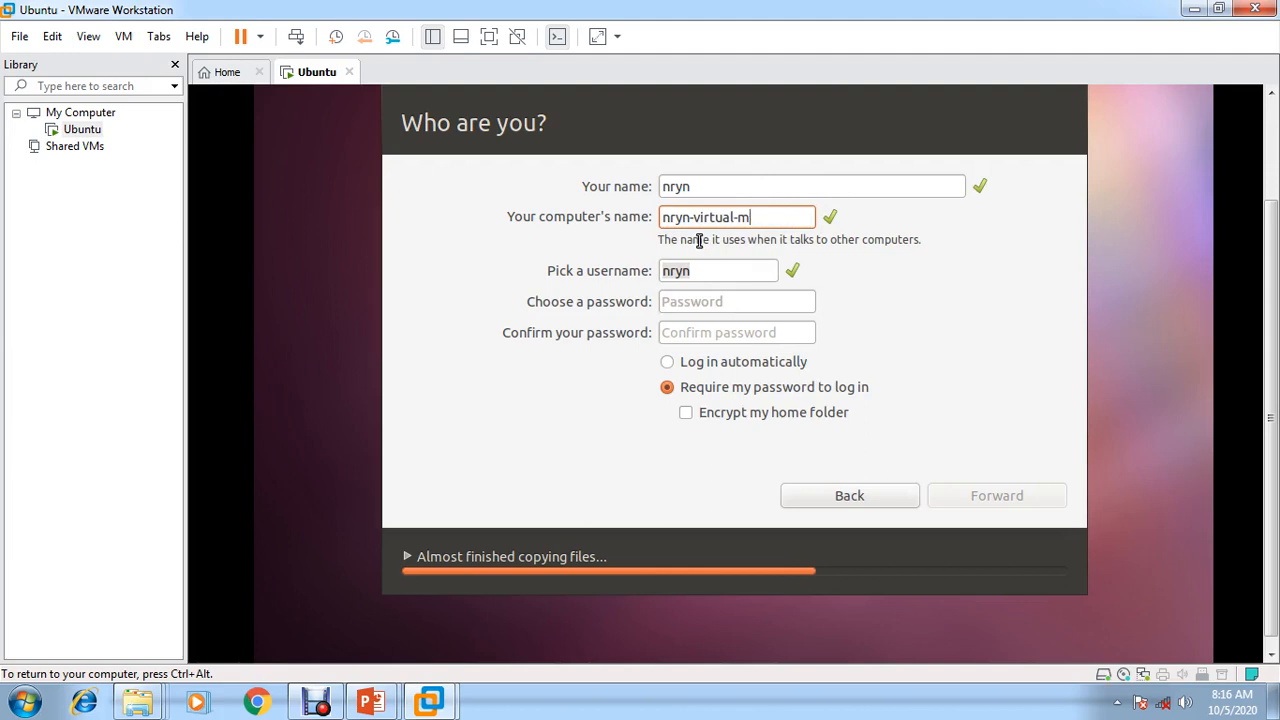
key("BackSpace")
key("BackSpace")
key("BackSpace")
key("BackSpace")
key("BackSpace")
key("BackSpace")
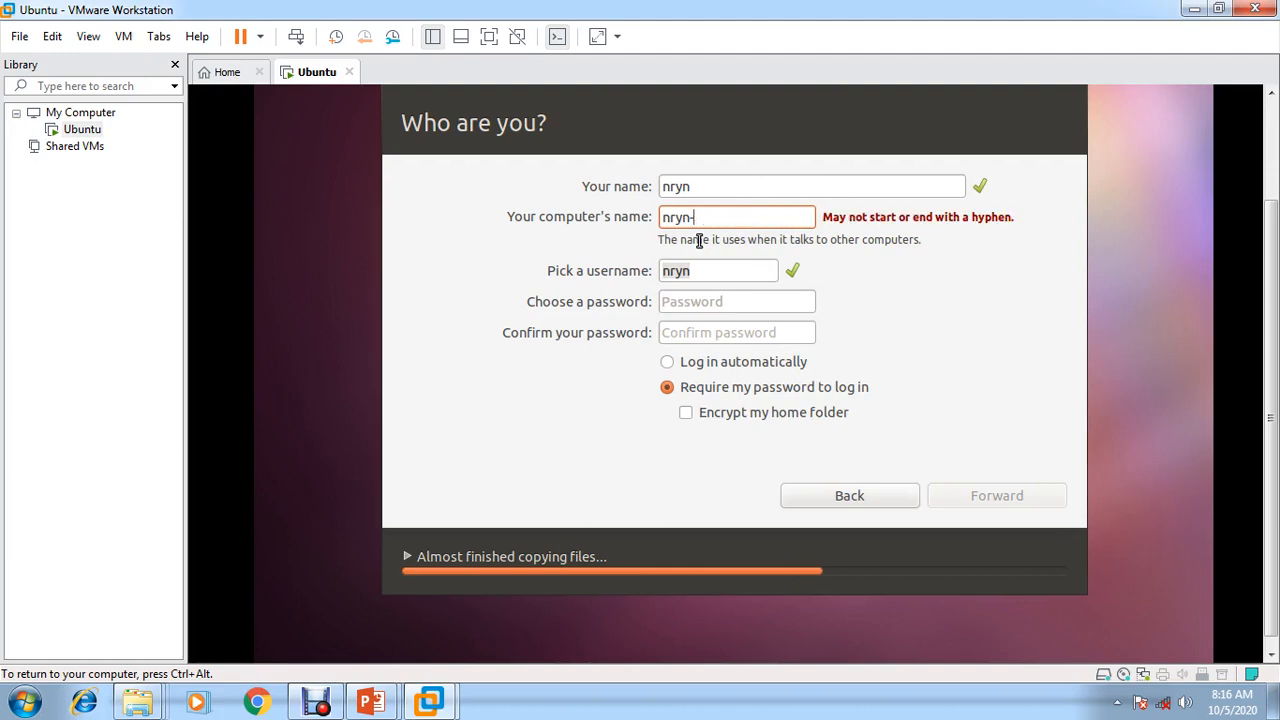
type("01")
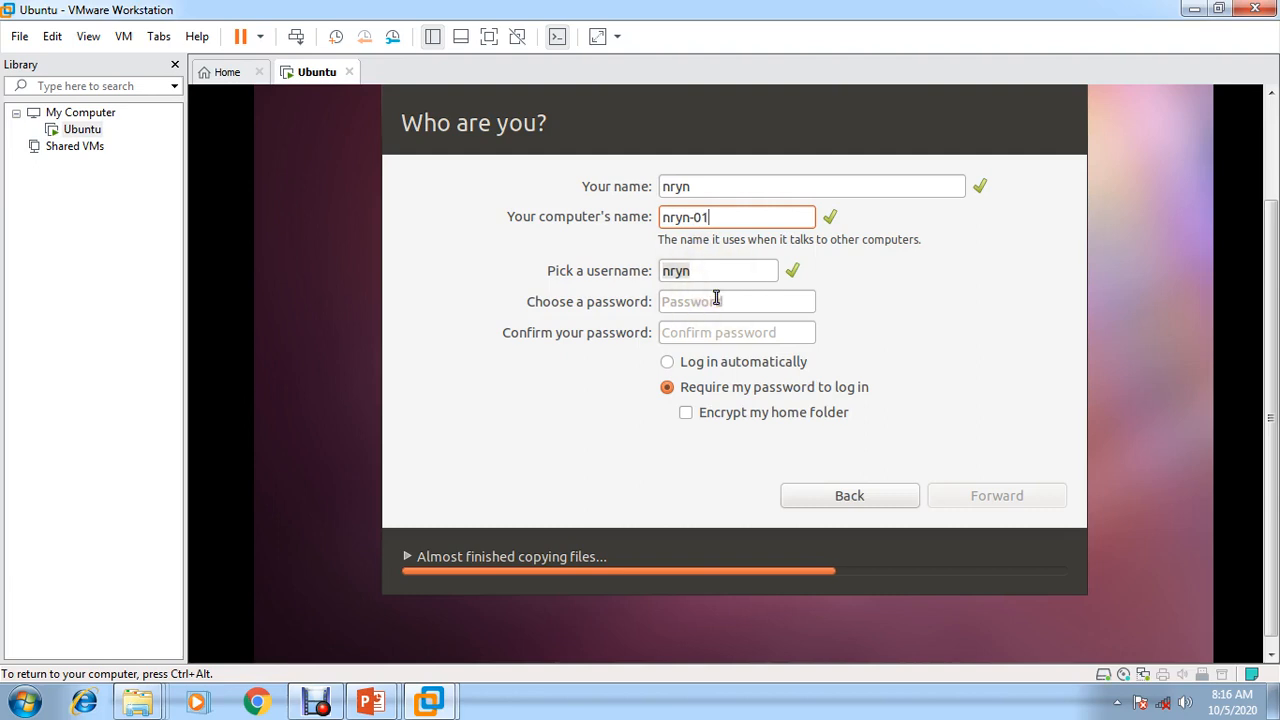
- Enter and confirm the account password, keep it required for login, and continue to the installation slideshow
left_click(716, 301)
type("●●●●●●●●●")
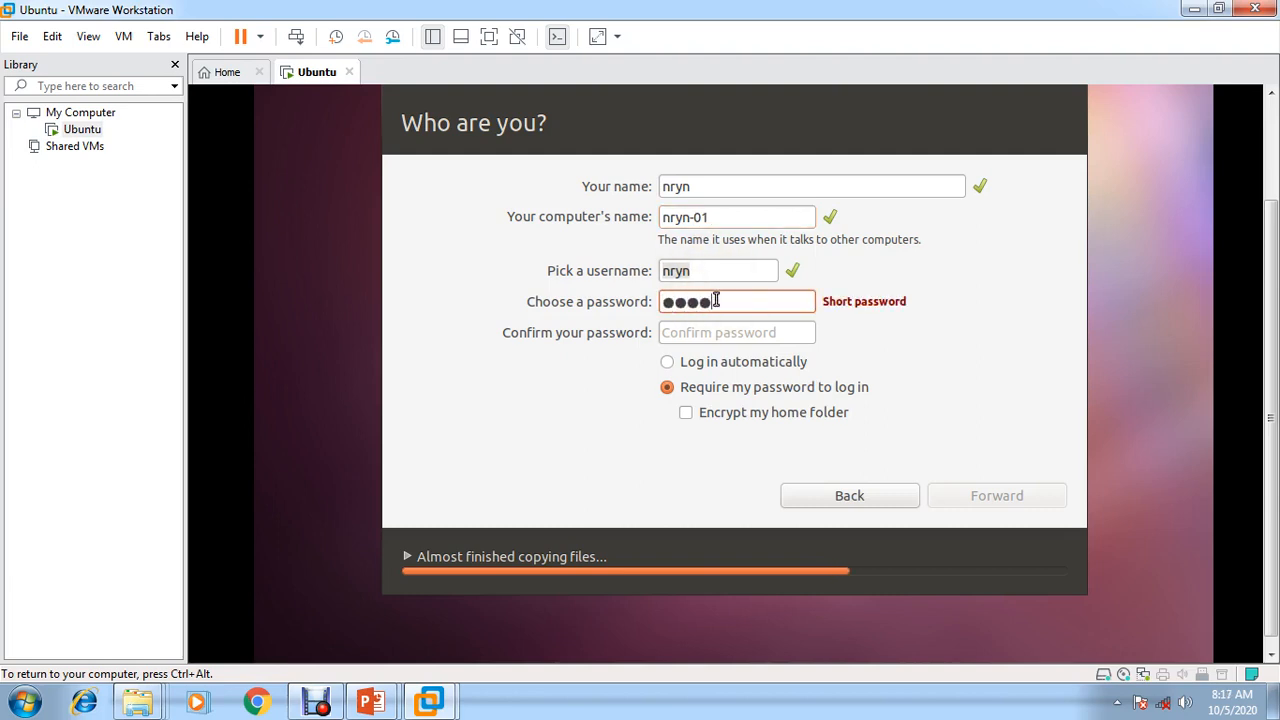
key("Tab")
type("●●")
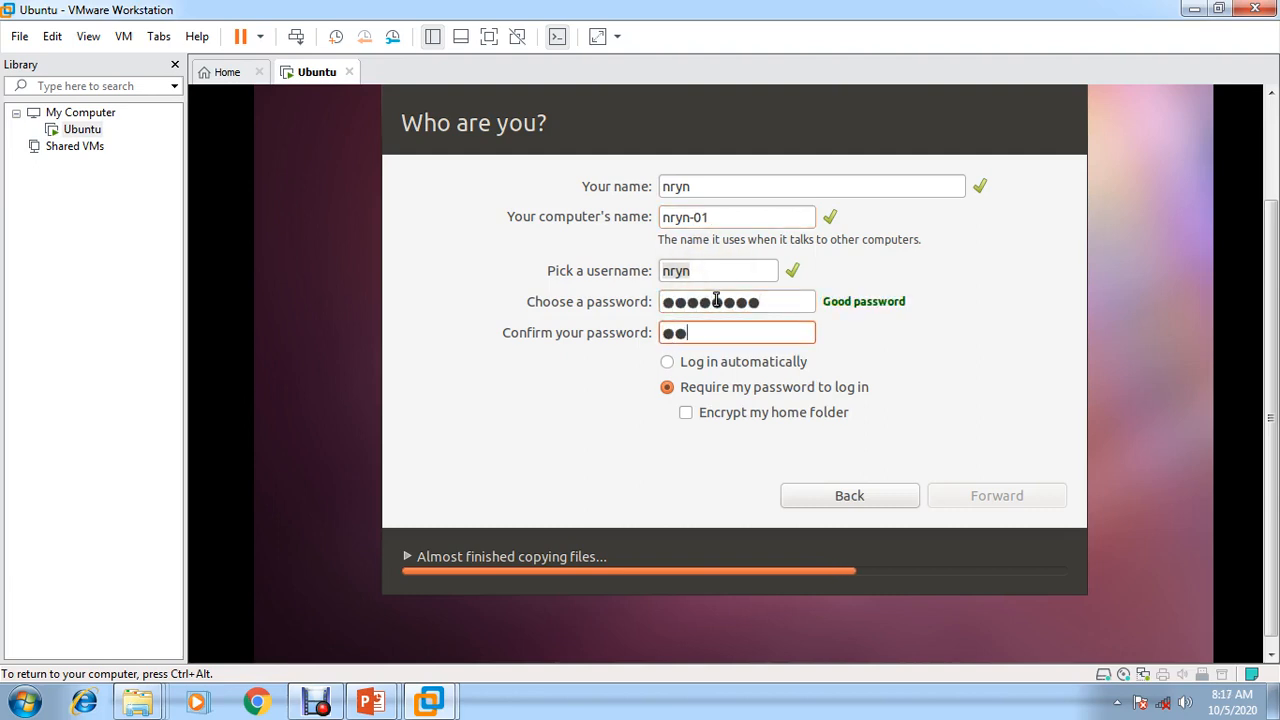
type("●●●●●●")
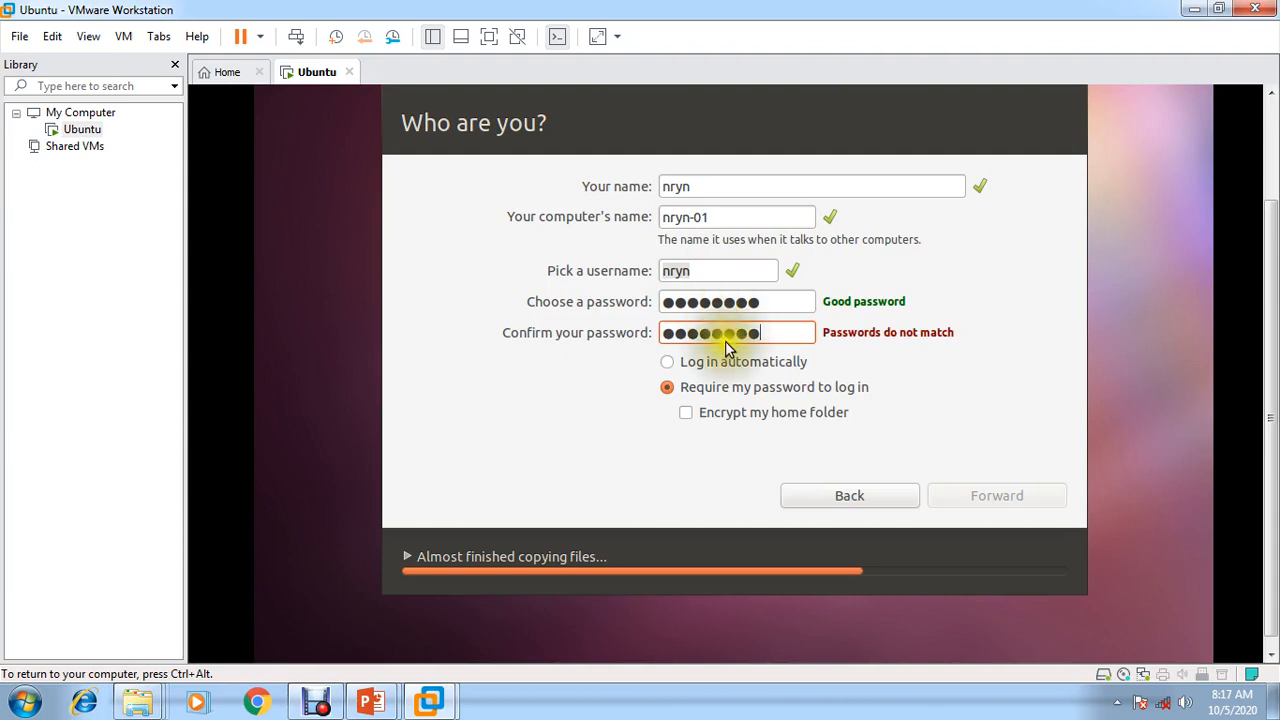
left_click_drag(774, 334, 571, 334)
type("●")
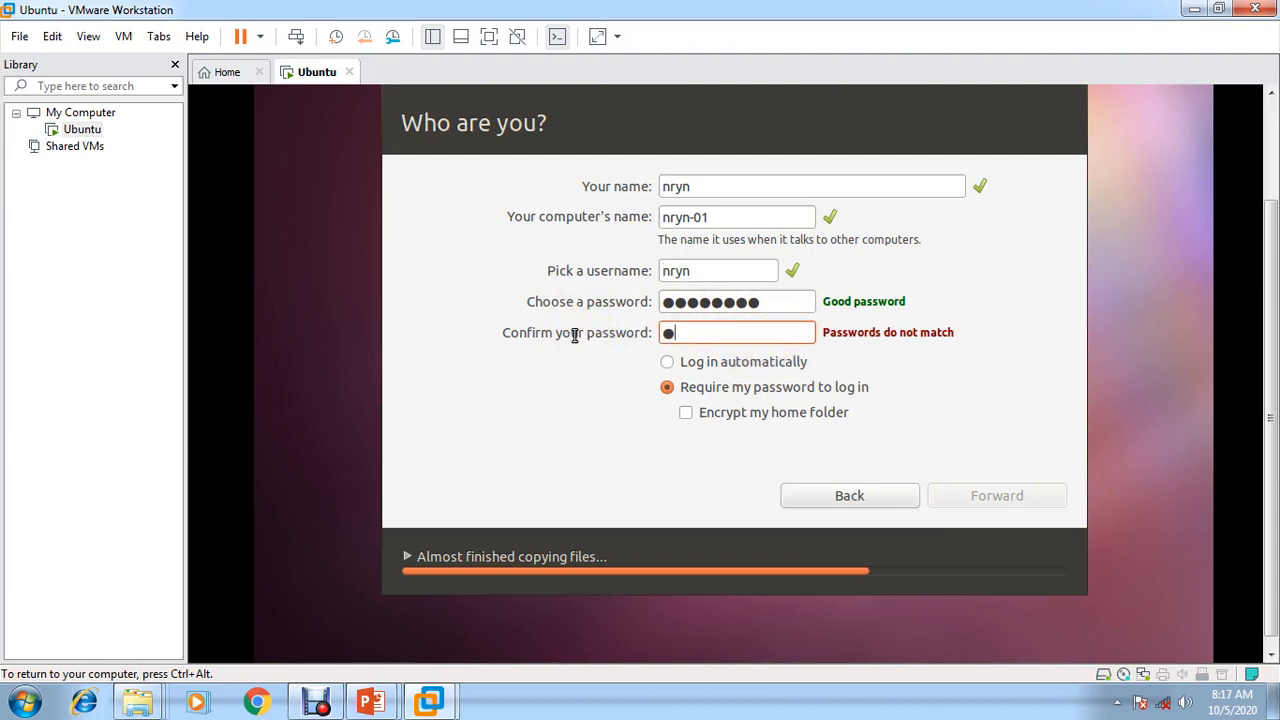
type("●●●●●●●")
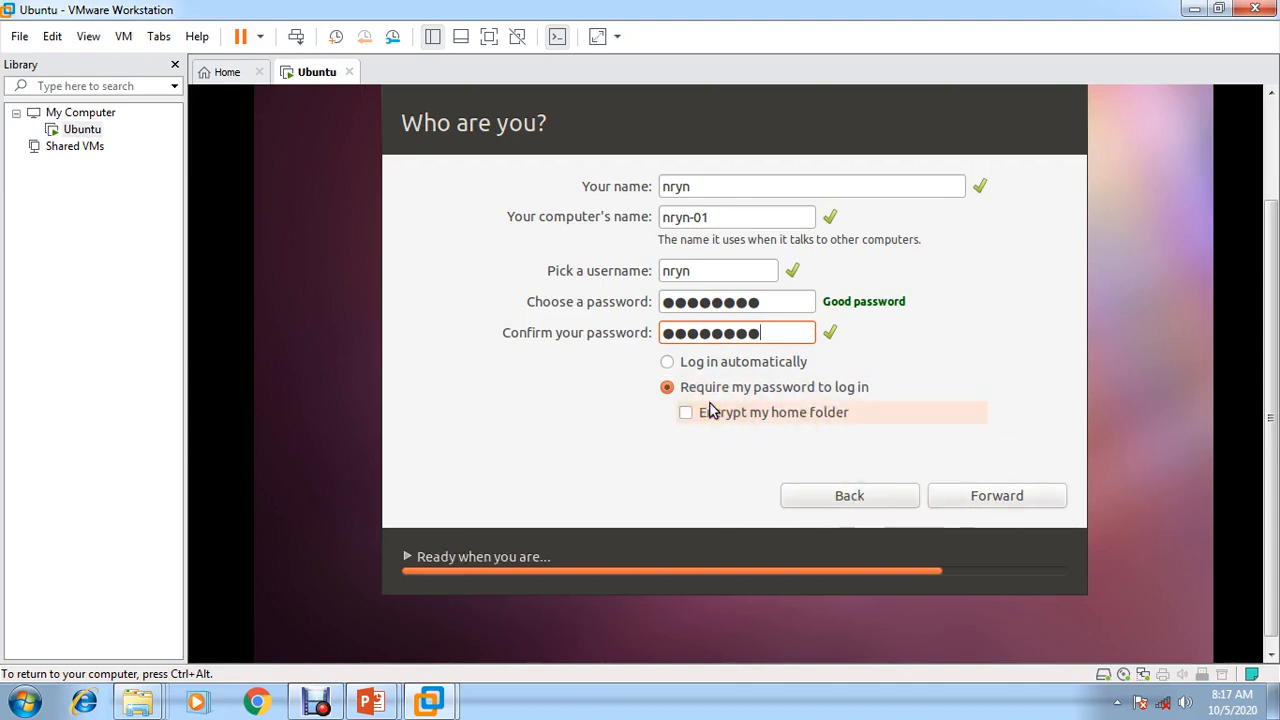
left_click(991, 502)
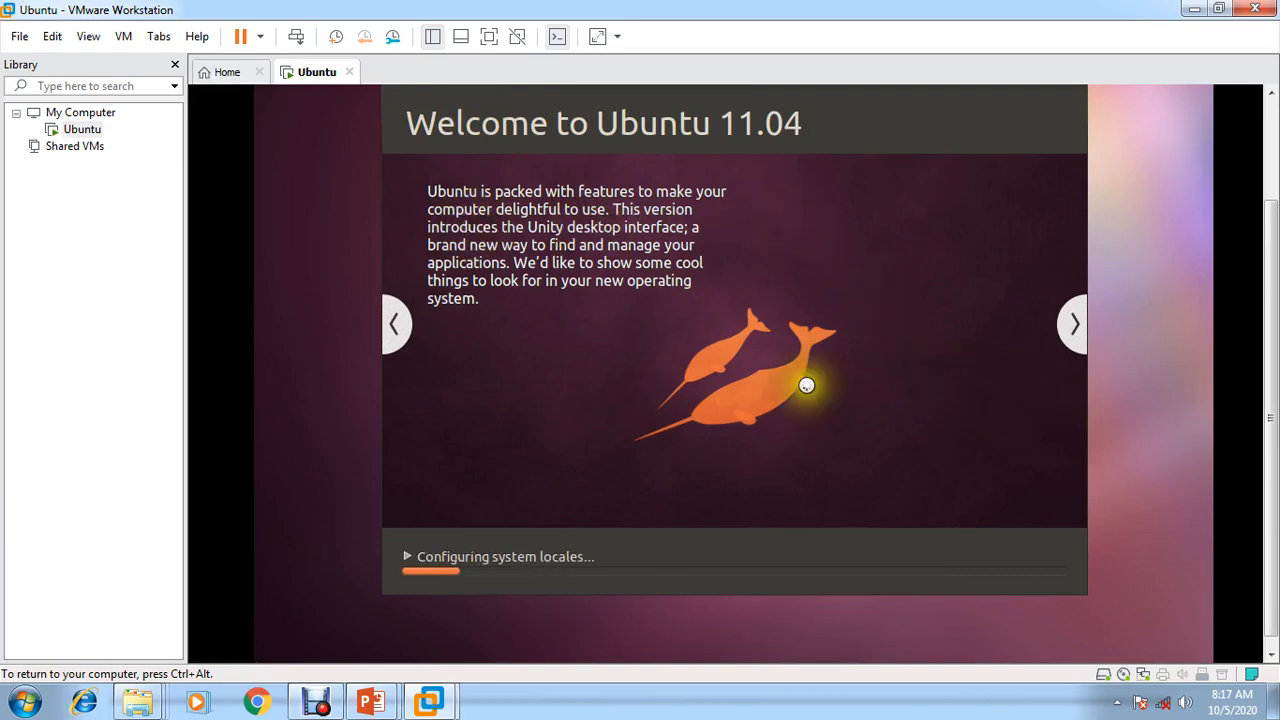
left_click(1074, 324)
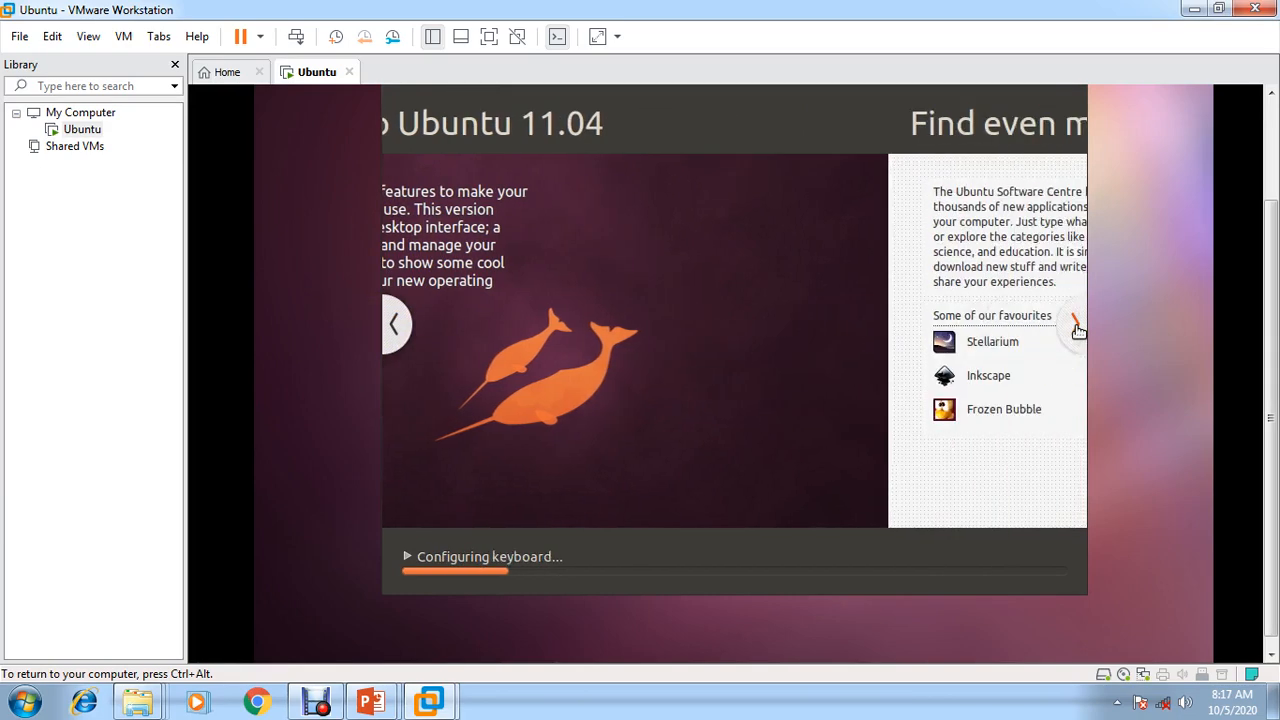